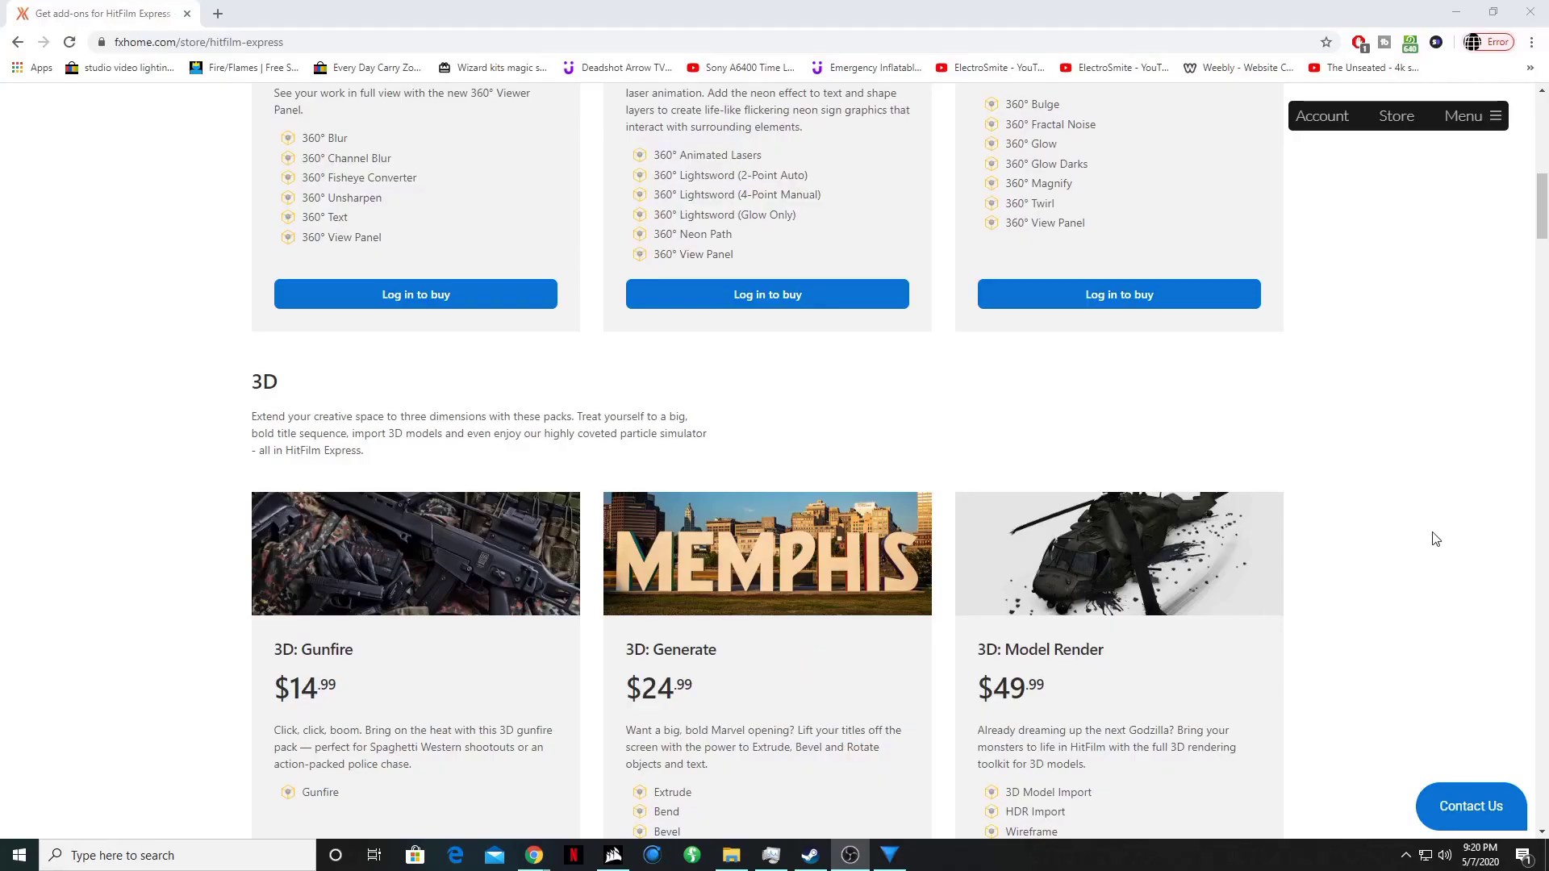
Scroll the FXhome Store add-ons listing down through the 3D packs to the $49.99 3D: Particles.
scroll(1435, 539, down, 5)
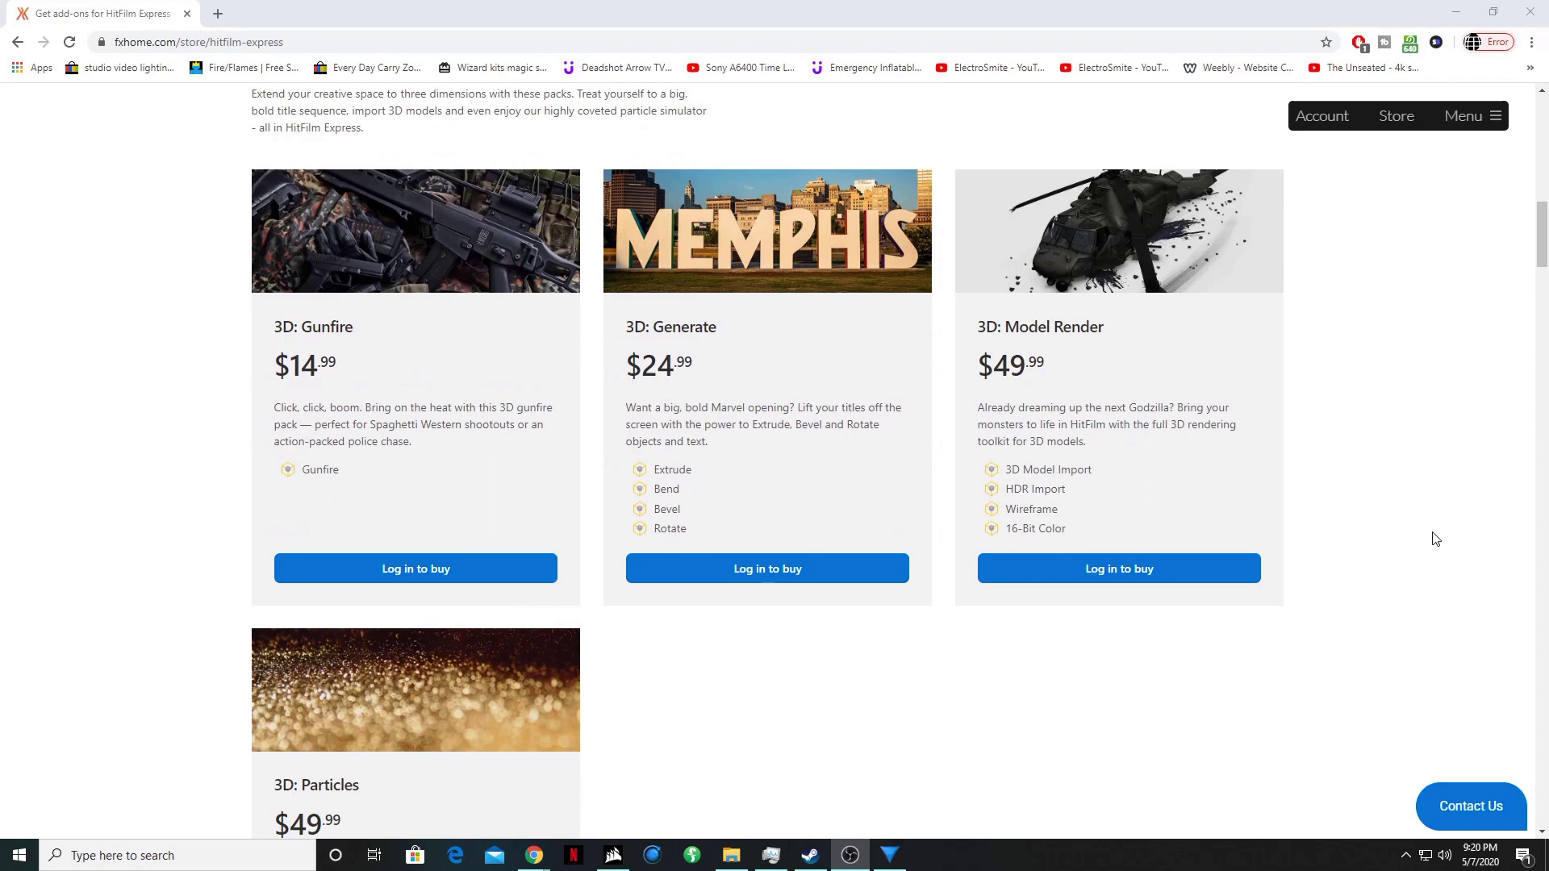
scroll(1436, 539, down, 1)
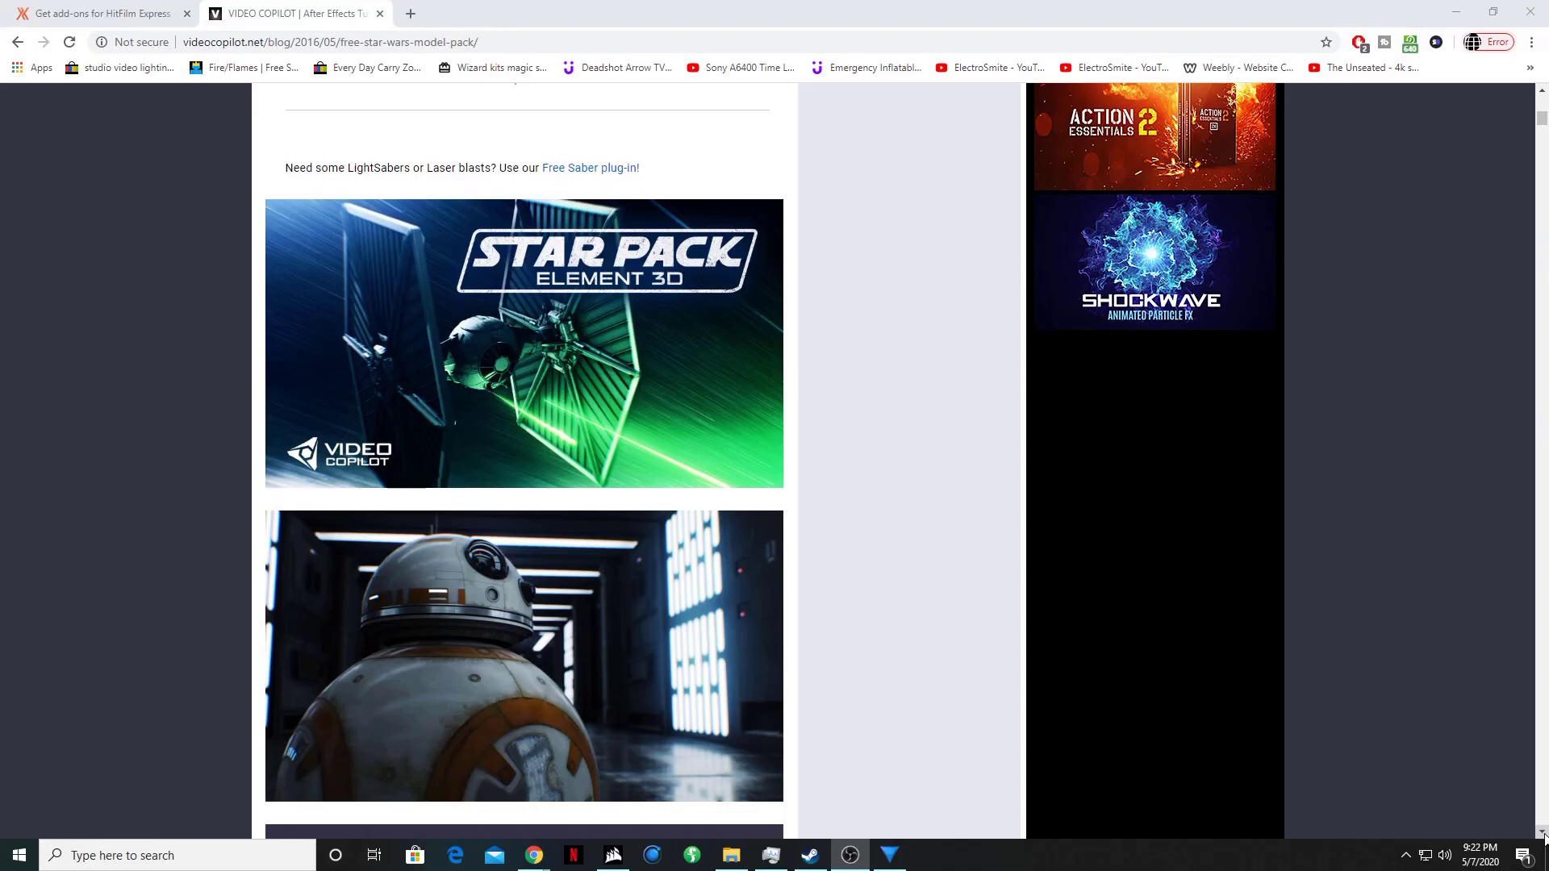
Scroll the Video Copilot Star Wars model pack post past the X-wing and lightsaber images.
scroll(1543, 837, down, 12)
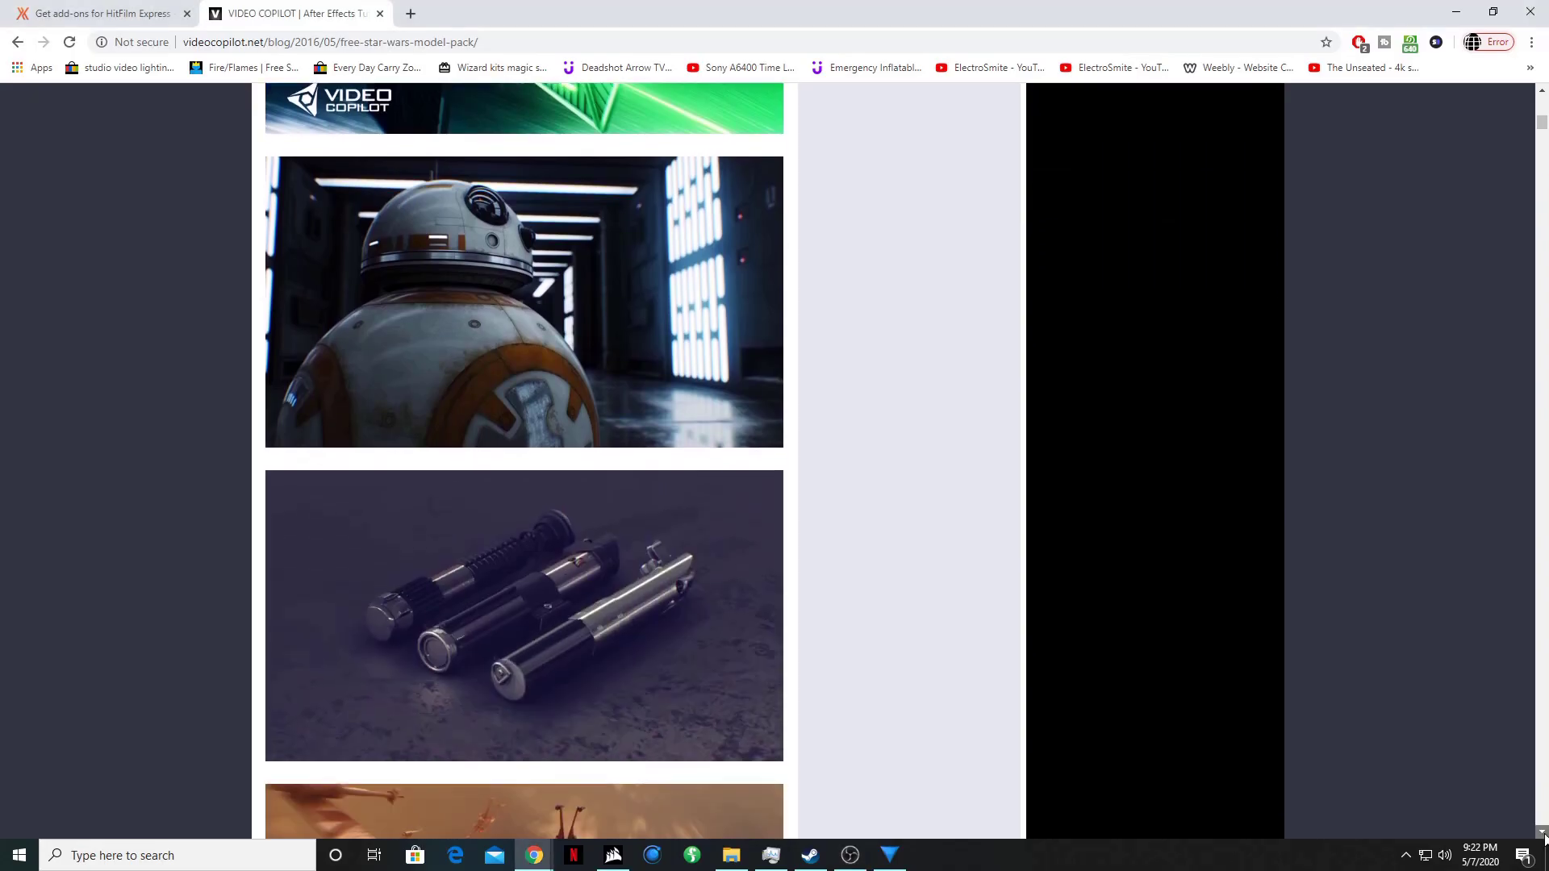
scroll(1543, 837, down, 15)
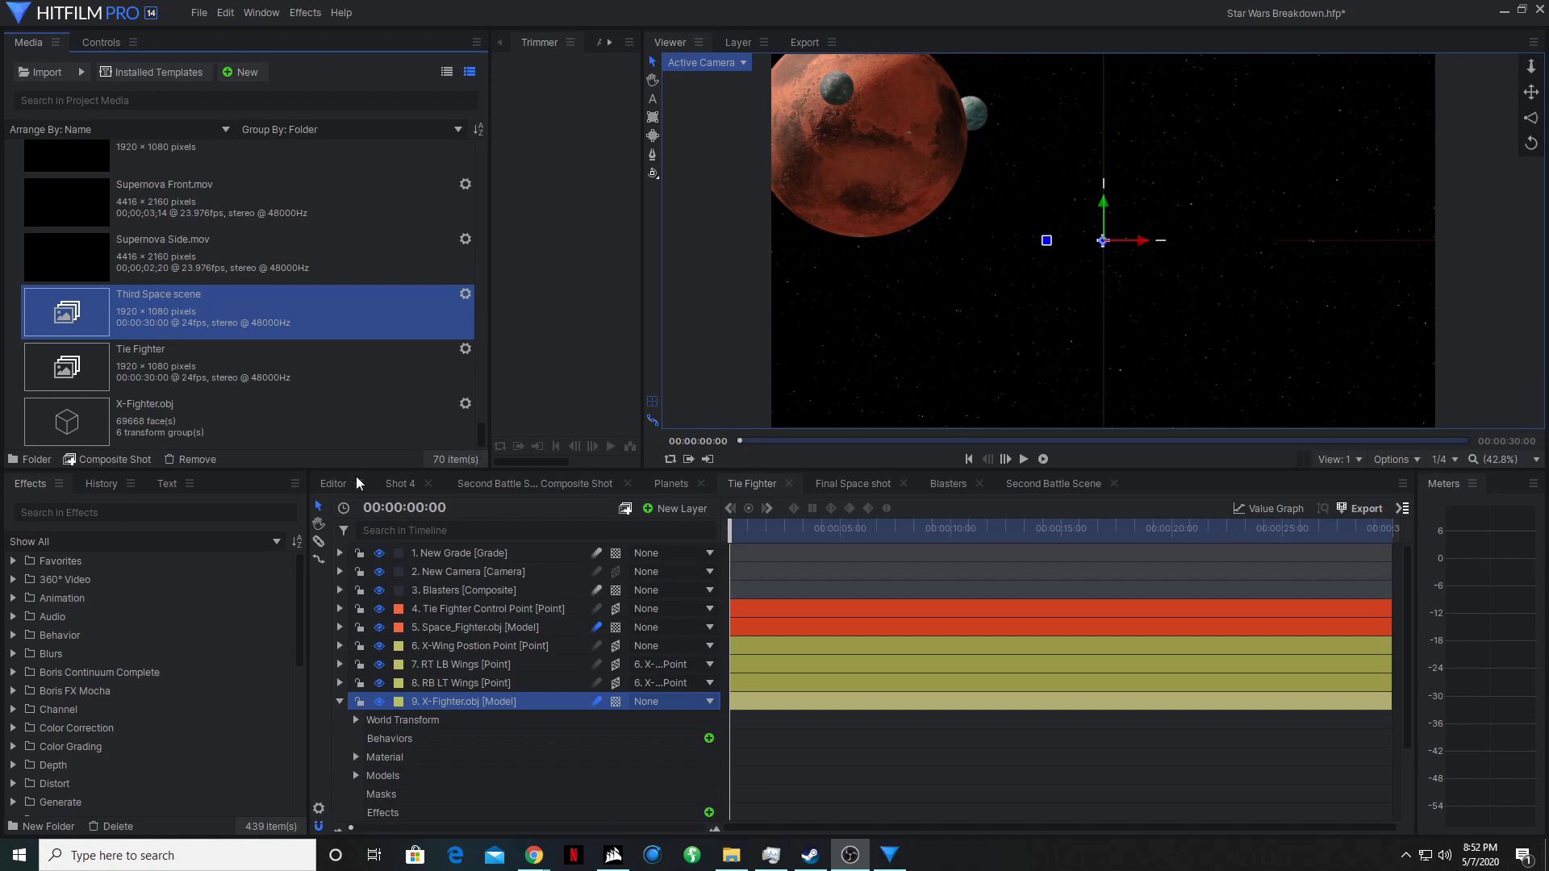
Create a 1920×1080 composite shot named 'Space Scene' with duration 00:00:04:23.
click(237, 74)
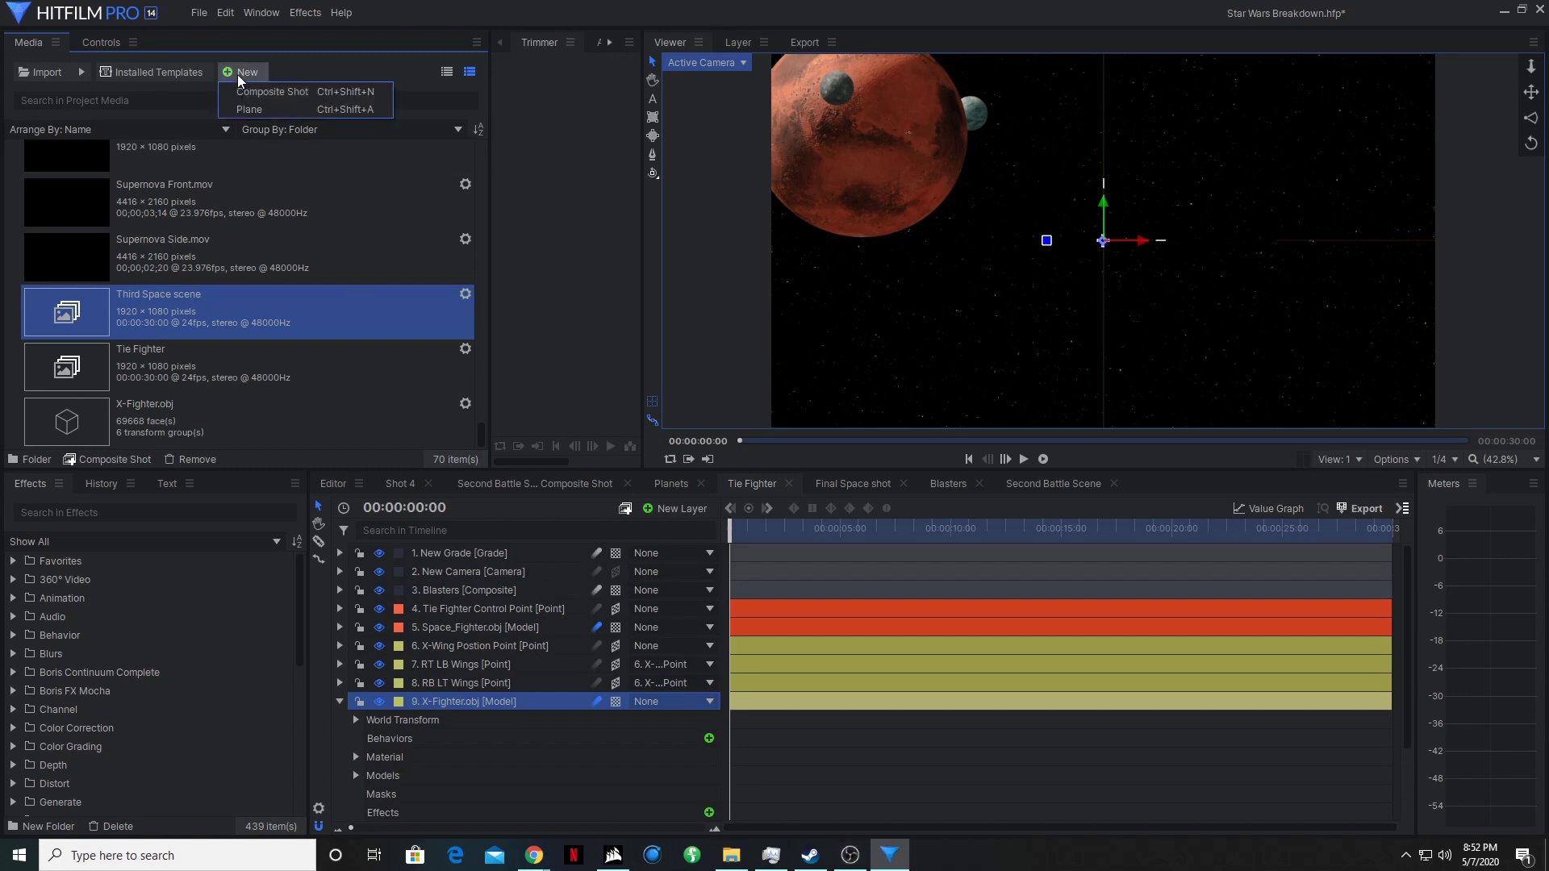
click(279, 95)
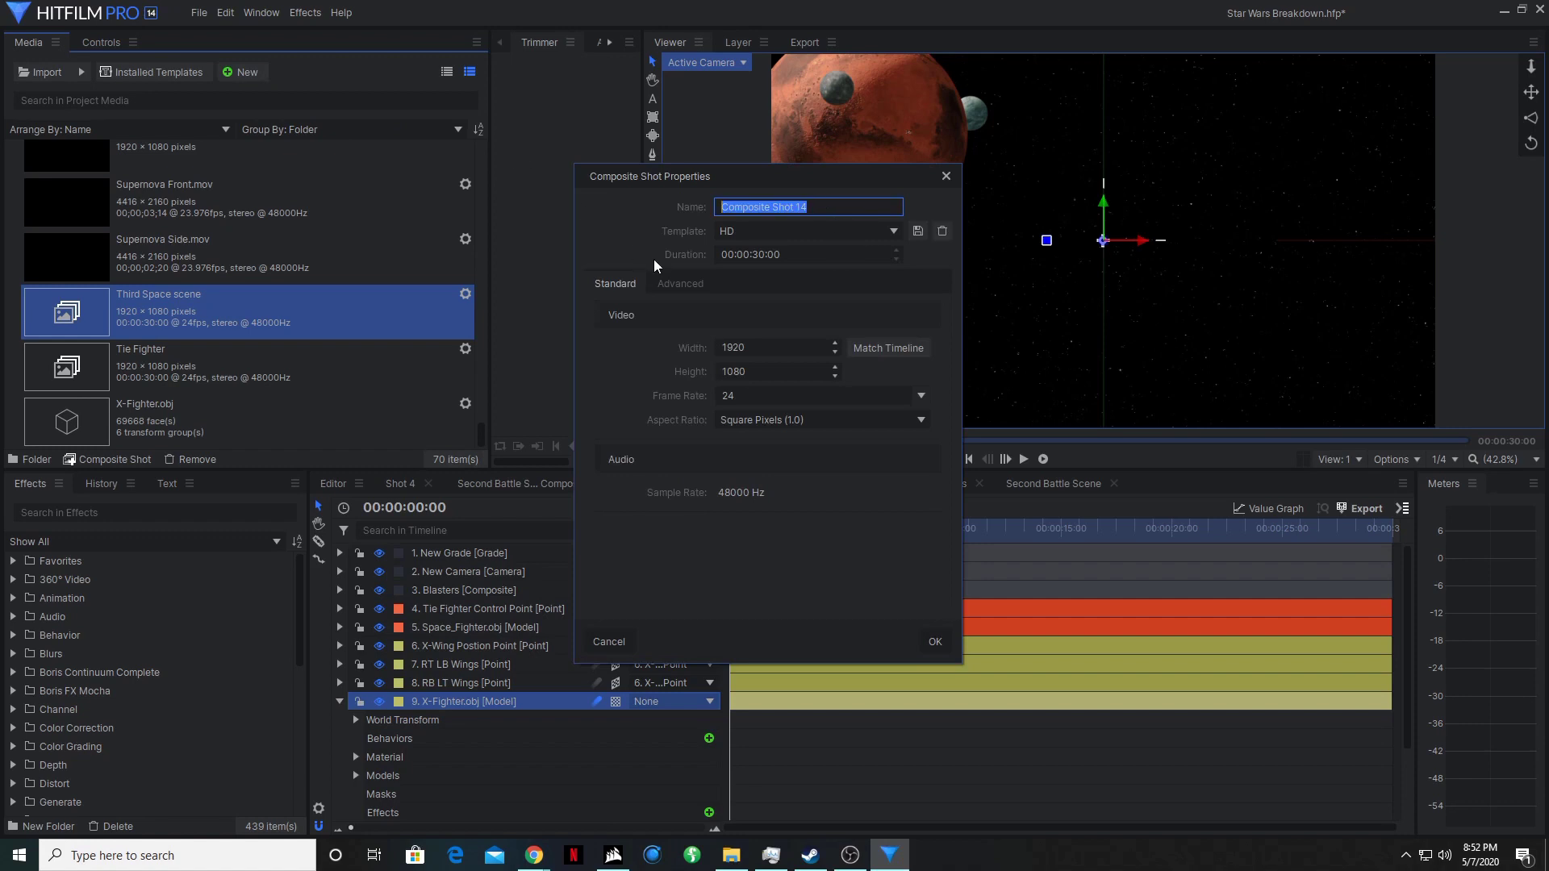
text(Space Scene)
drag(805, 258, 766, 255)
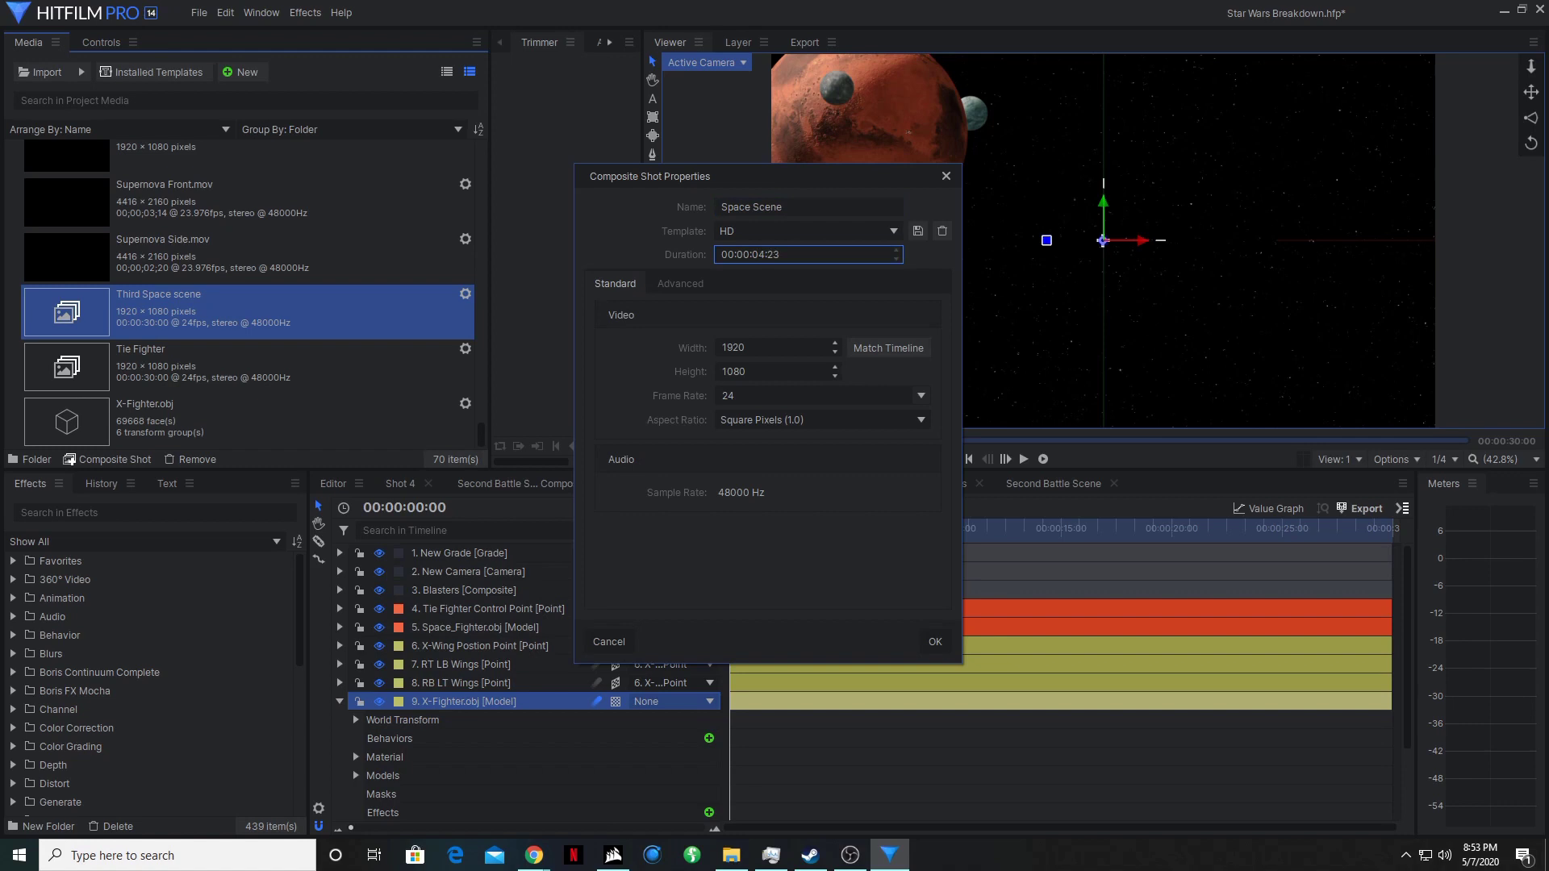
click(934, 642)
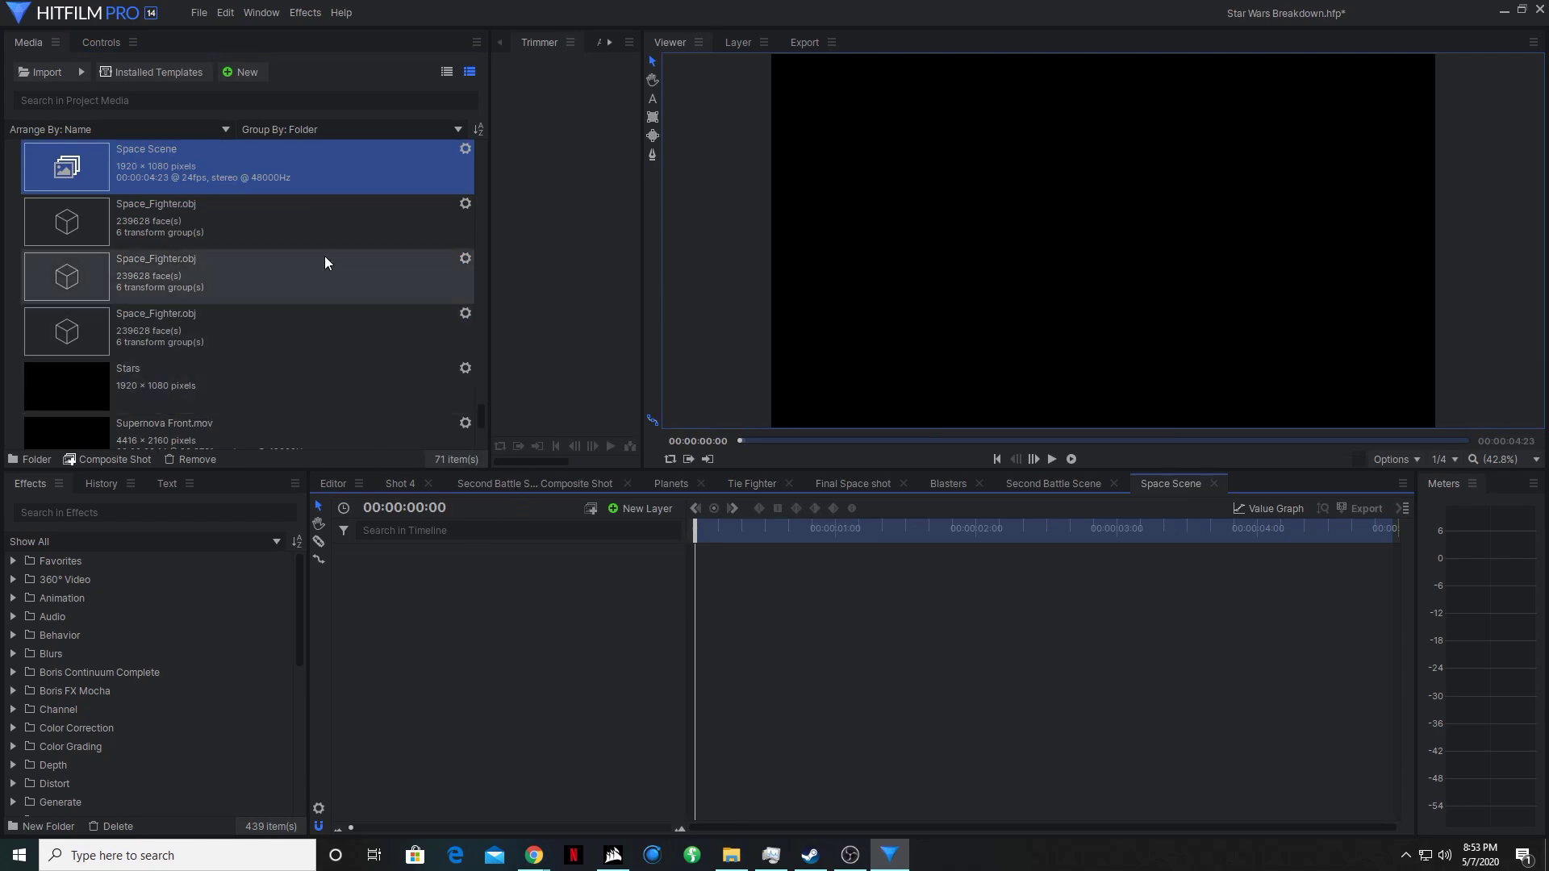
Place Planet Background.mp4 from the Media panel onto the Space Scene timeline.
scroll(347, 334, down, 3)
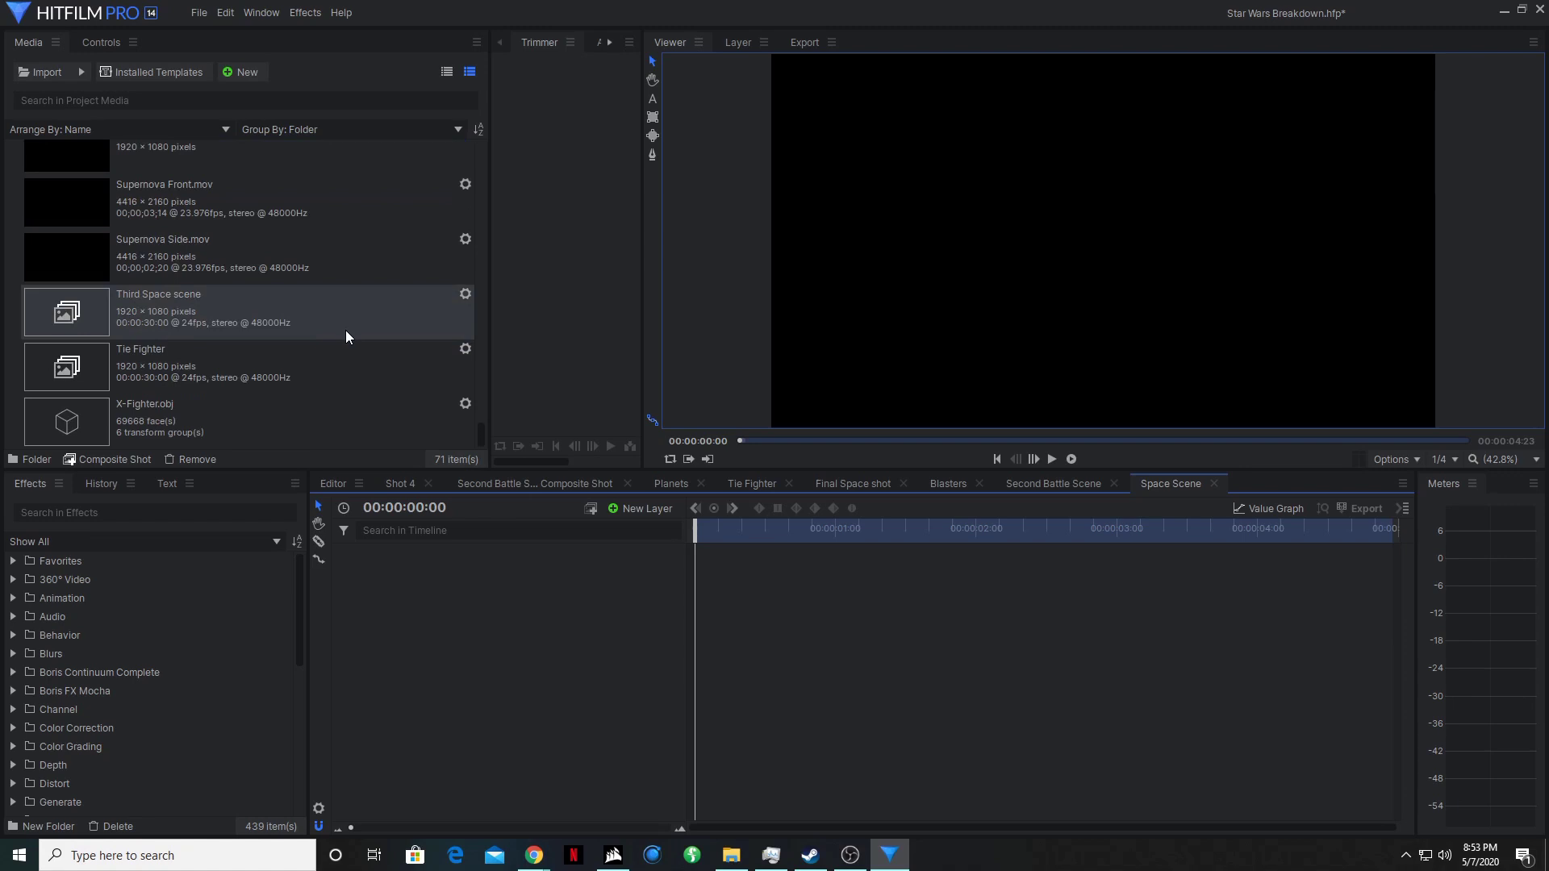
scroll(346, 330, up, 4)
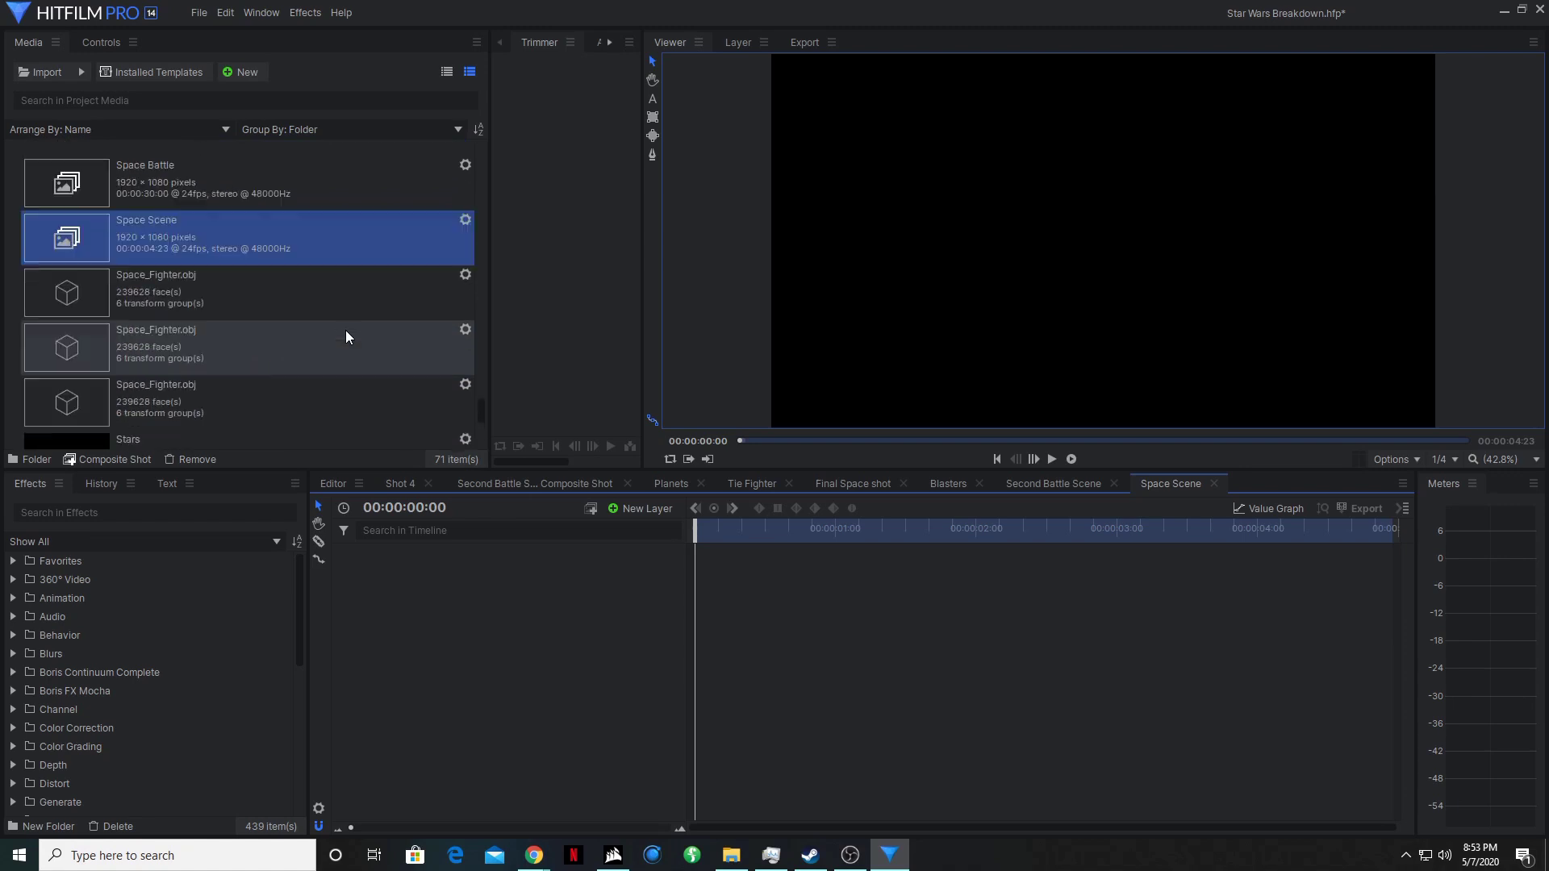
scroll(346, 330, up, 6)
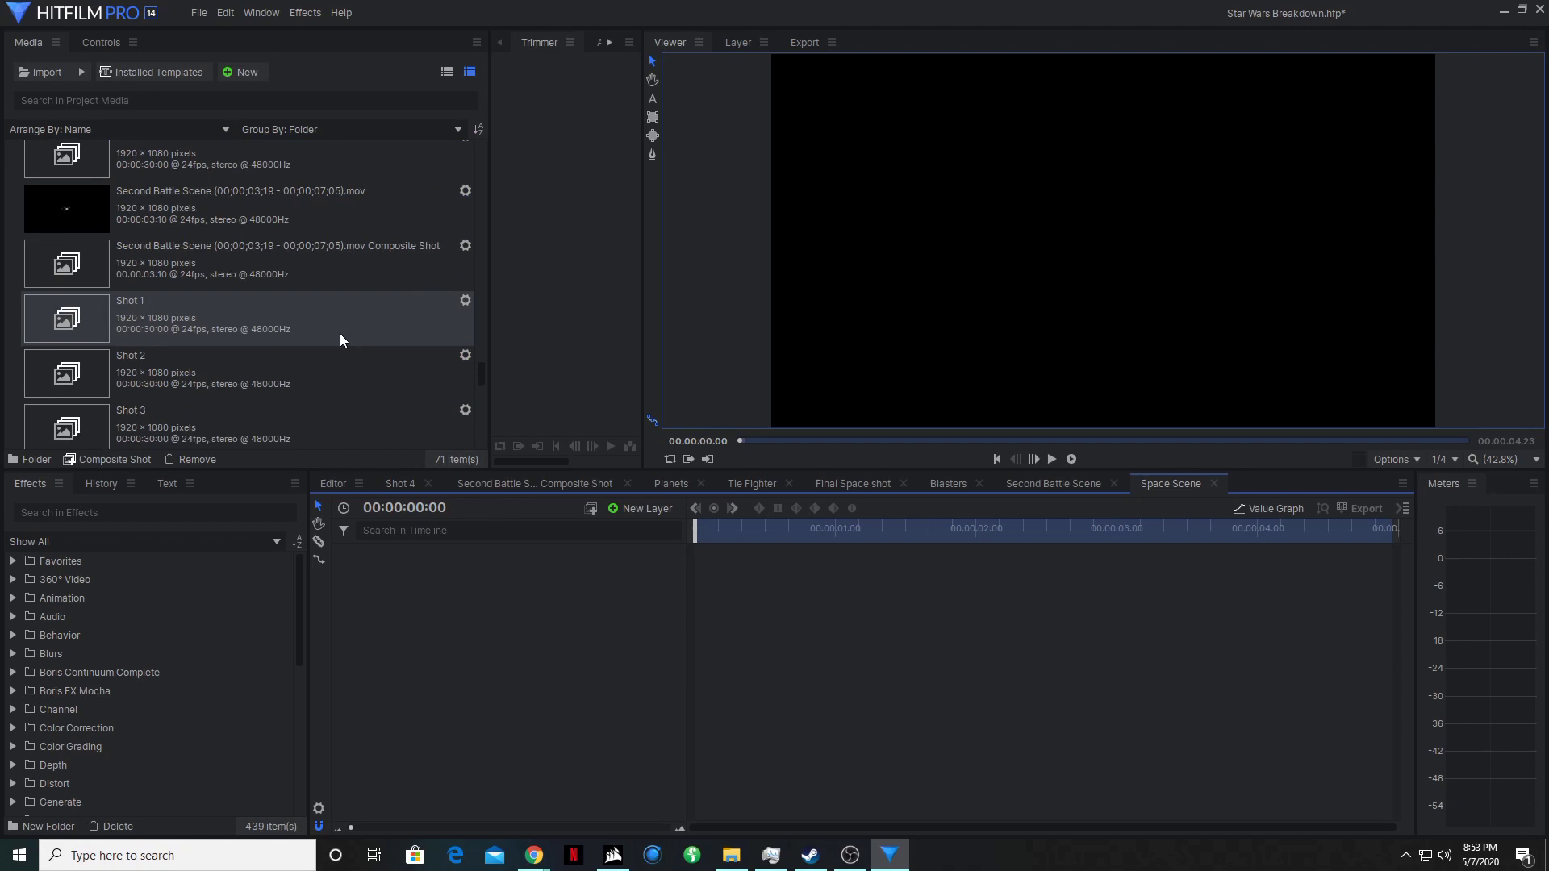
scroll(340, 332, up, 4)
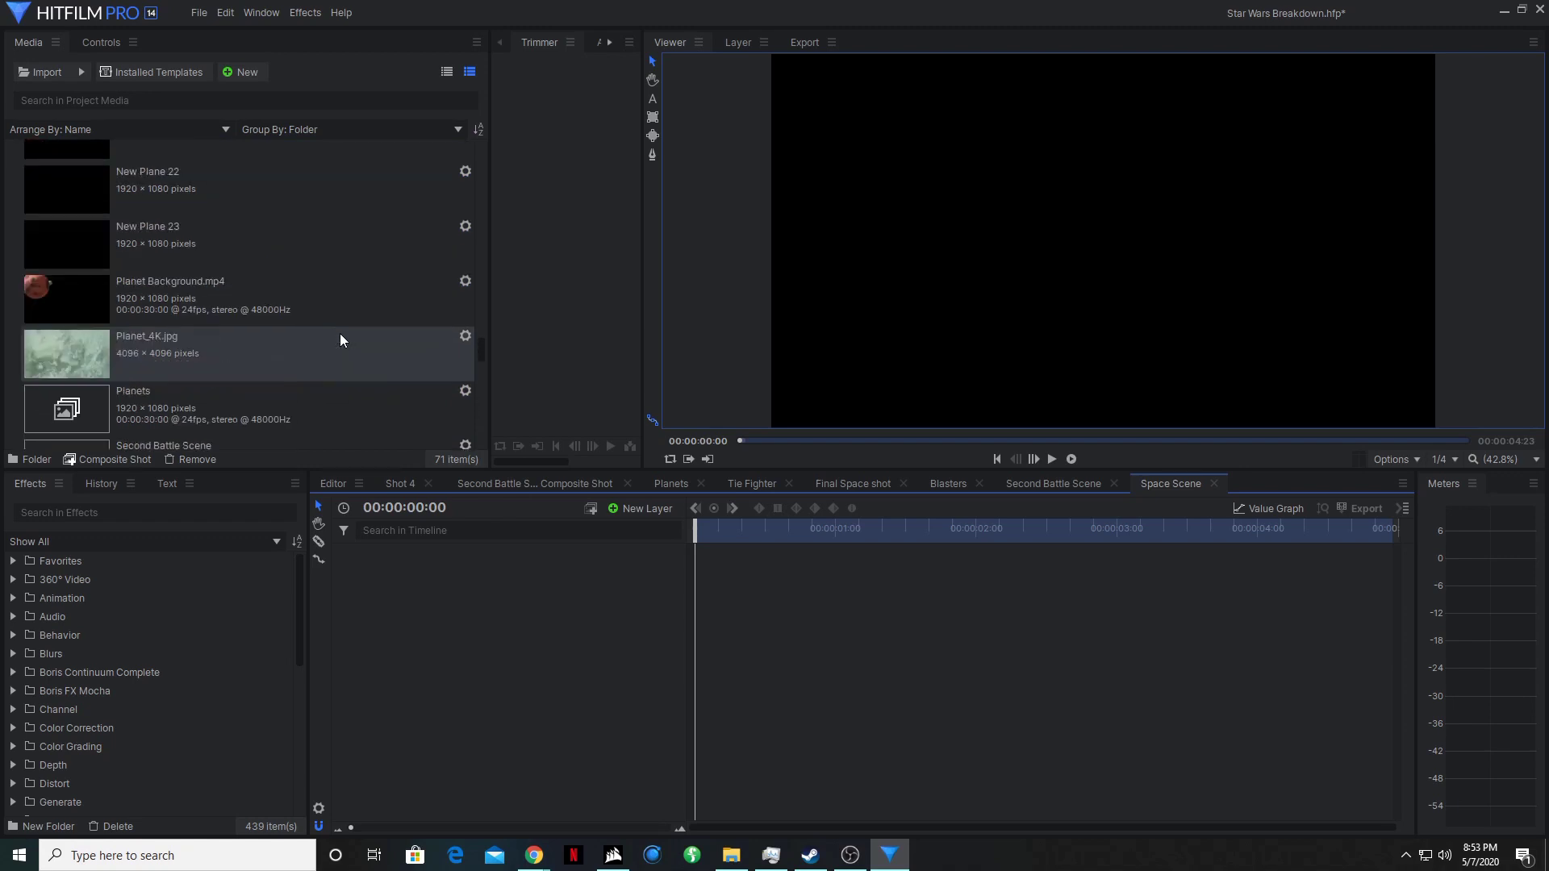
drag(171, 299, 442, 562)
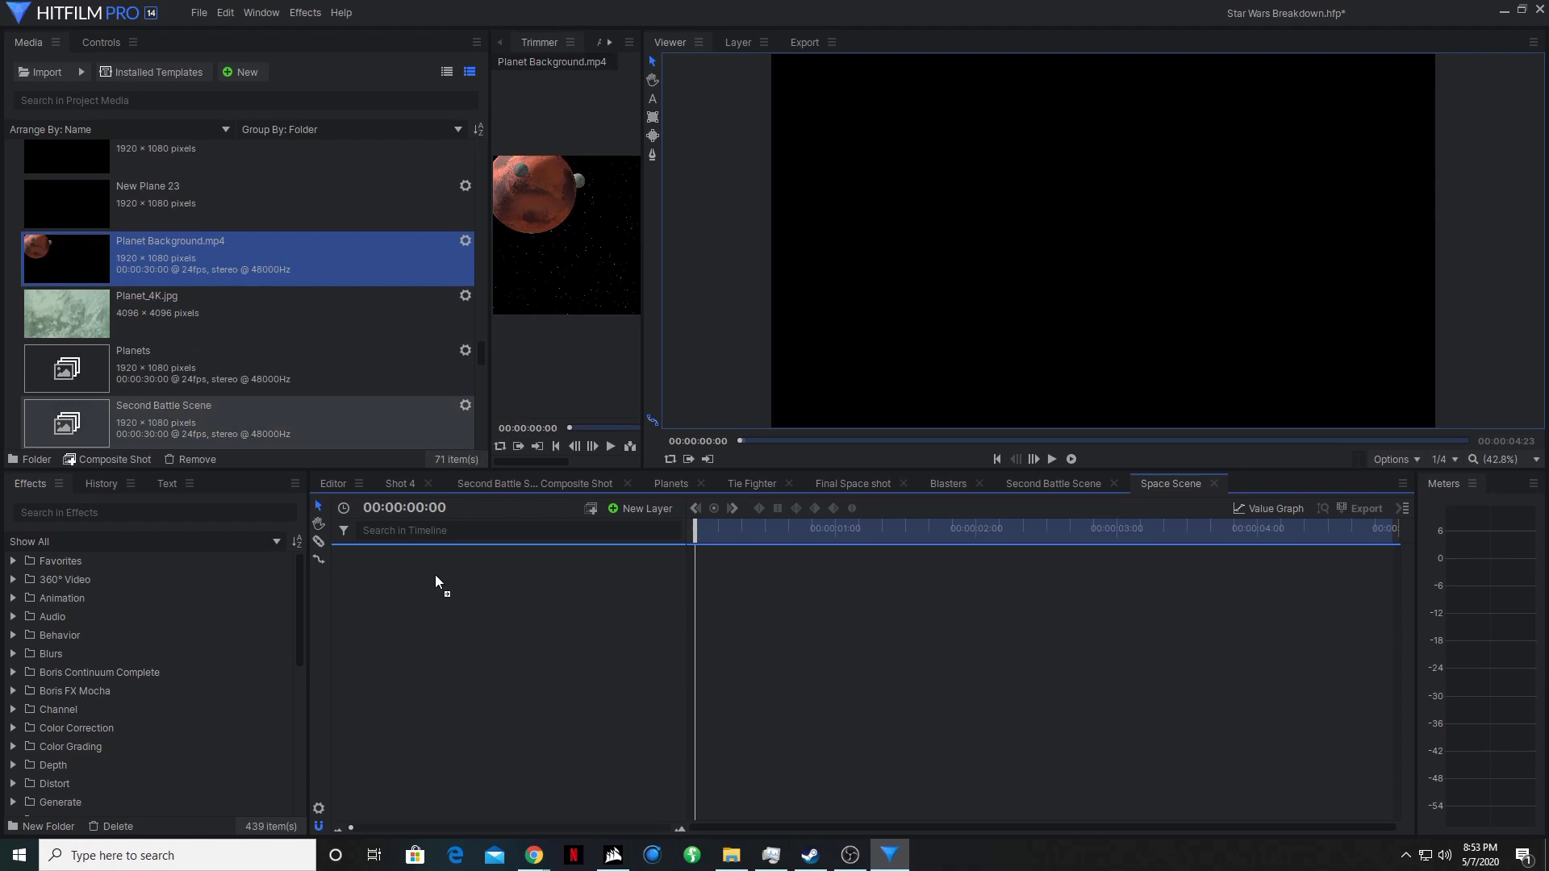
drag(434, 574, 427, 581)
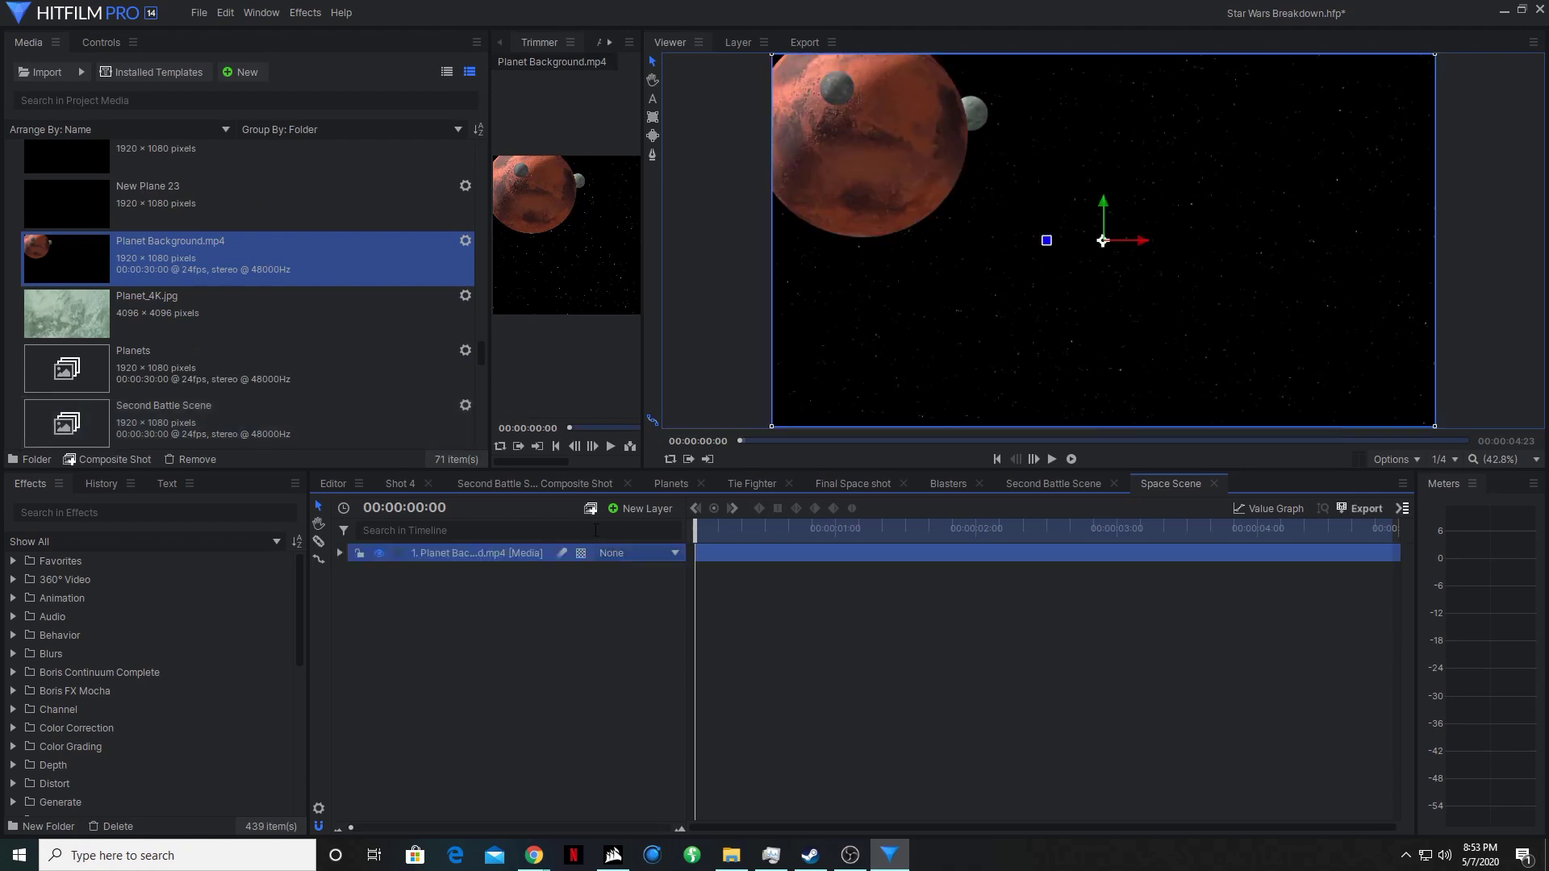
Preview the planet clip's opening seconds, then add X-Fighter.obj above it.
drag(694, 532, 553, 645)
scroll(215, 292, down, 10)
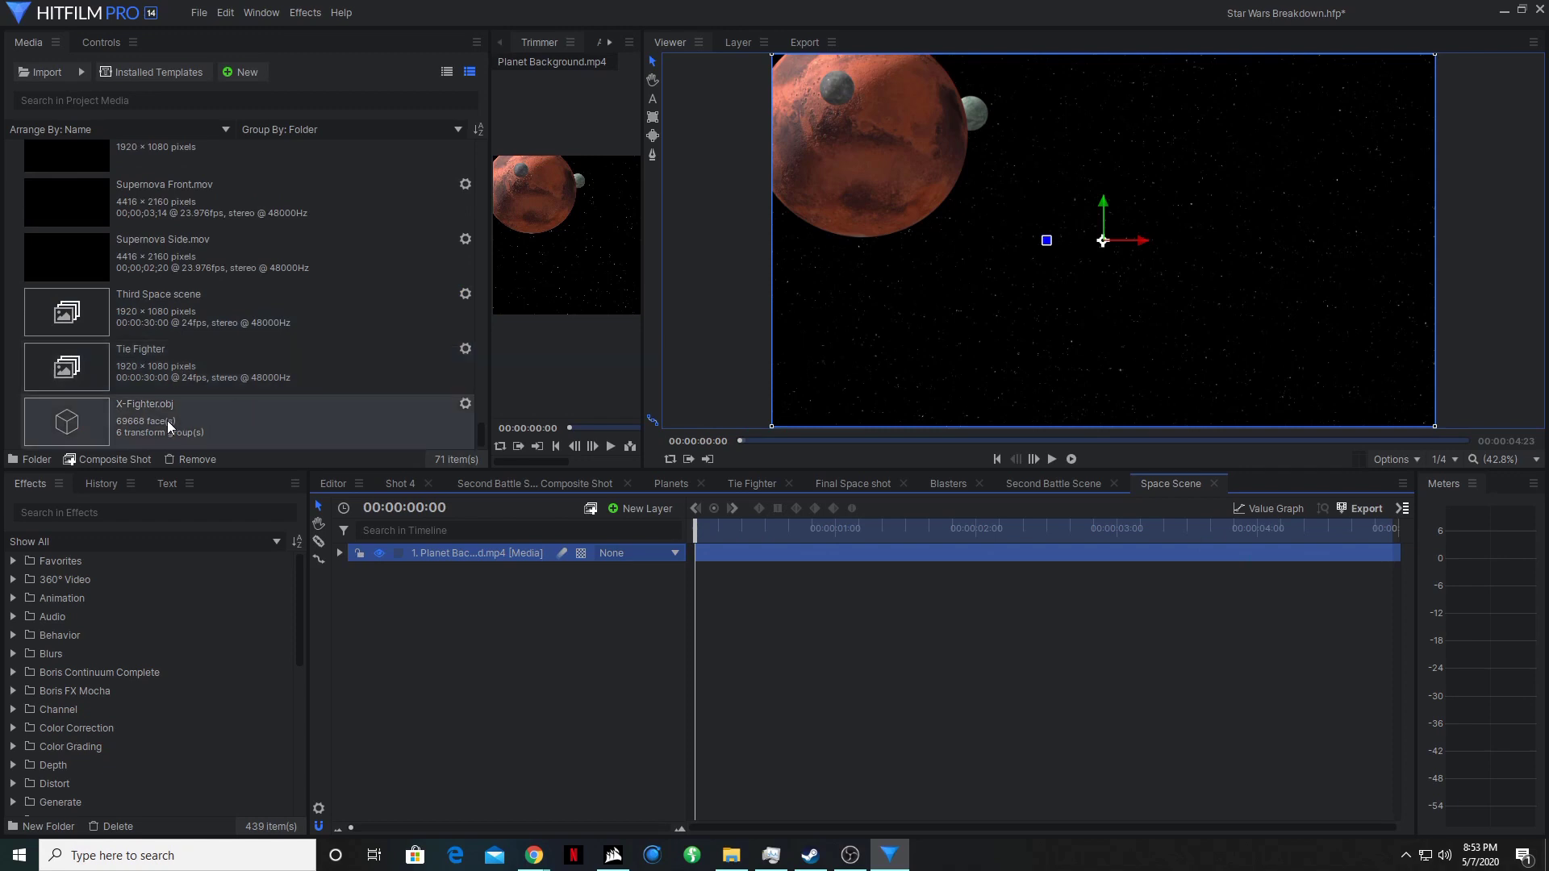
drag(167, 420, 550, 544)
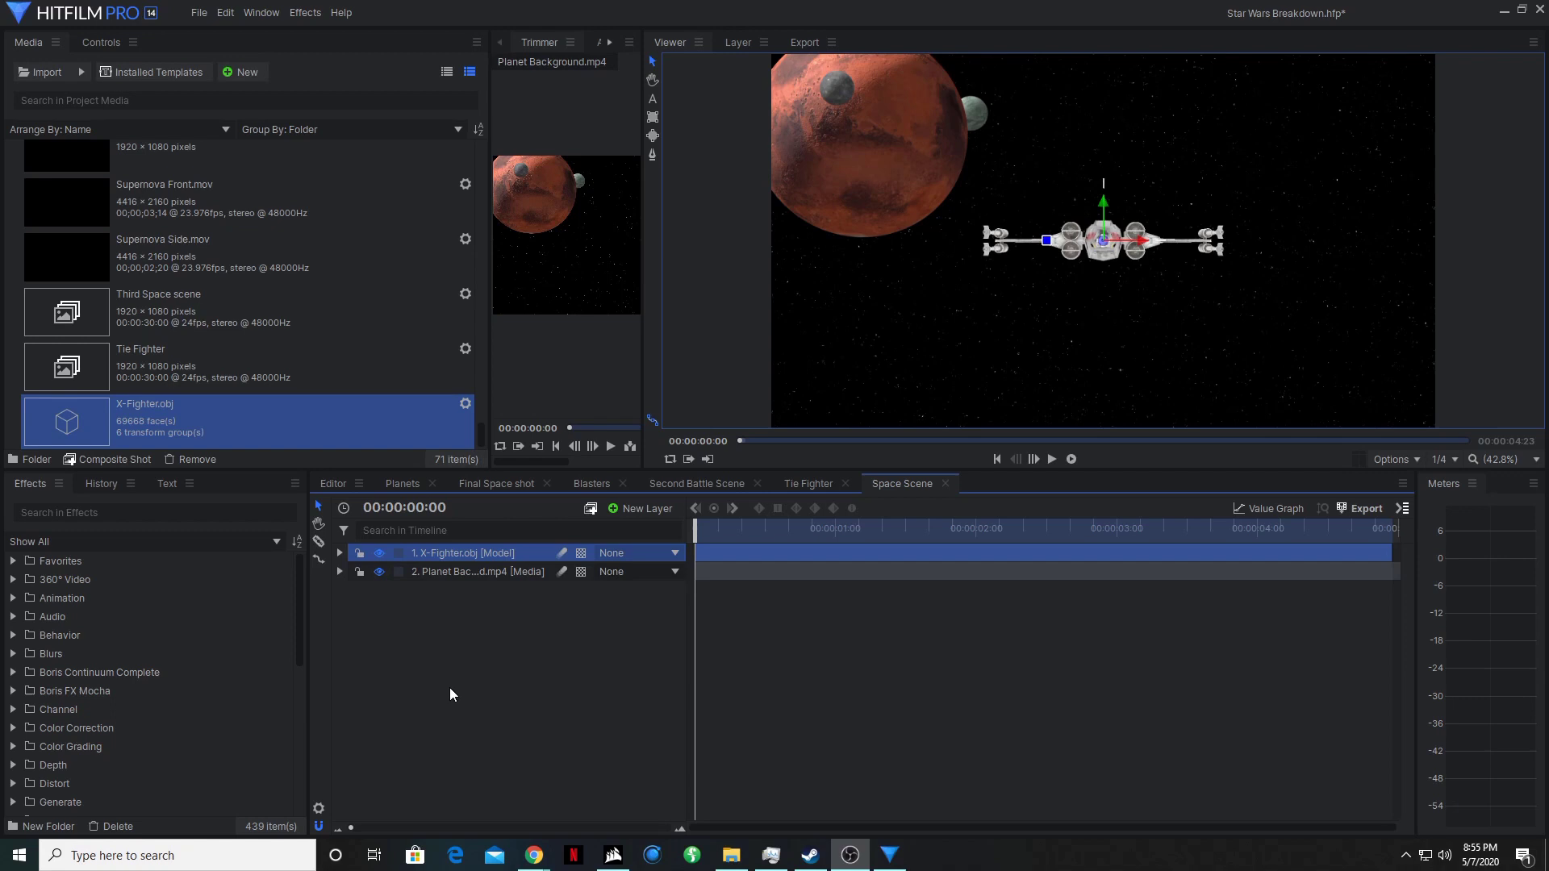
Add a new point layer to the Space Scene timeline.
right_click(487, 642)
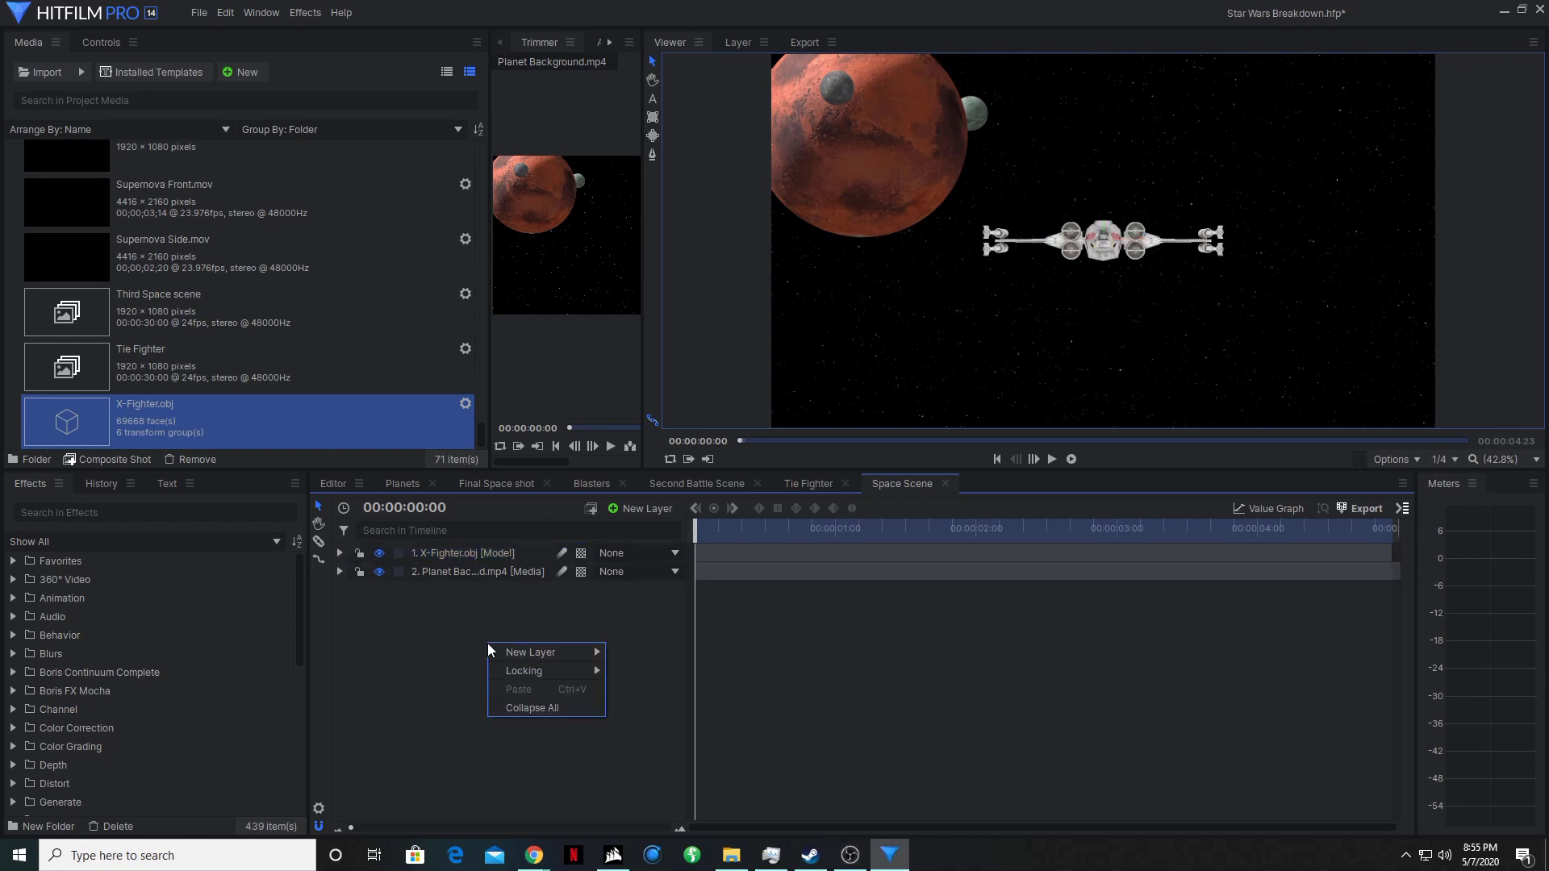
mouse_move(565, 653)
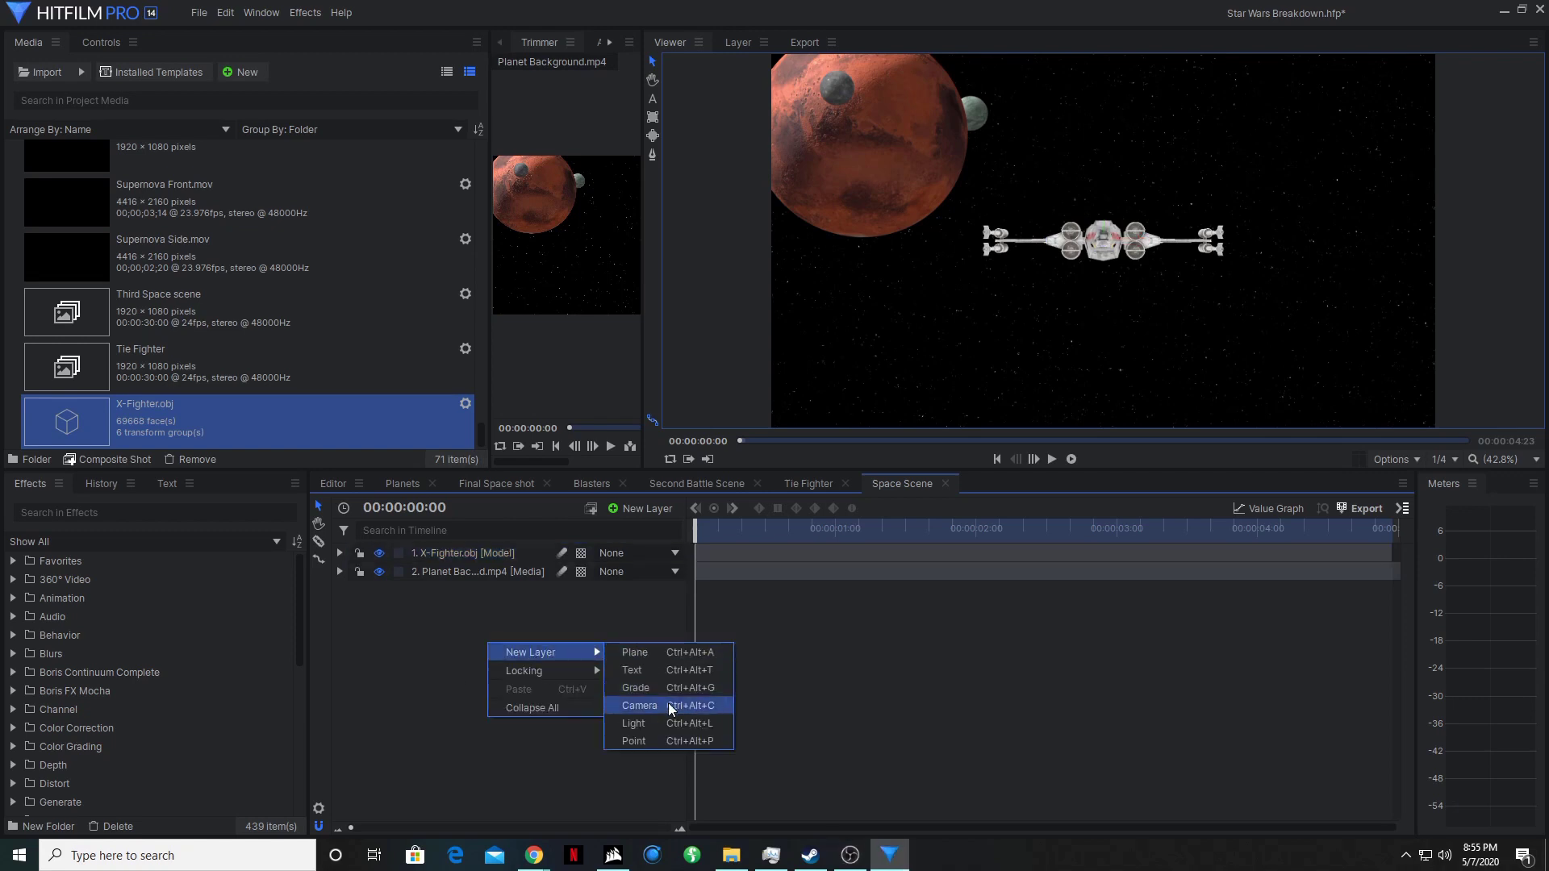
click(677, 740)
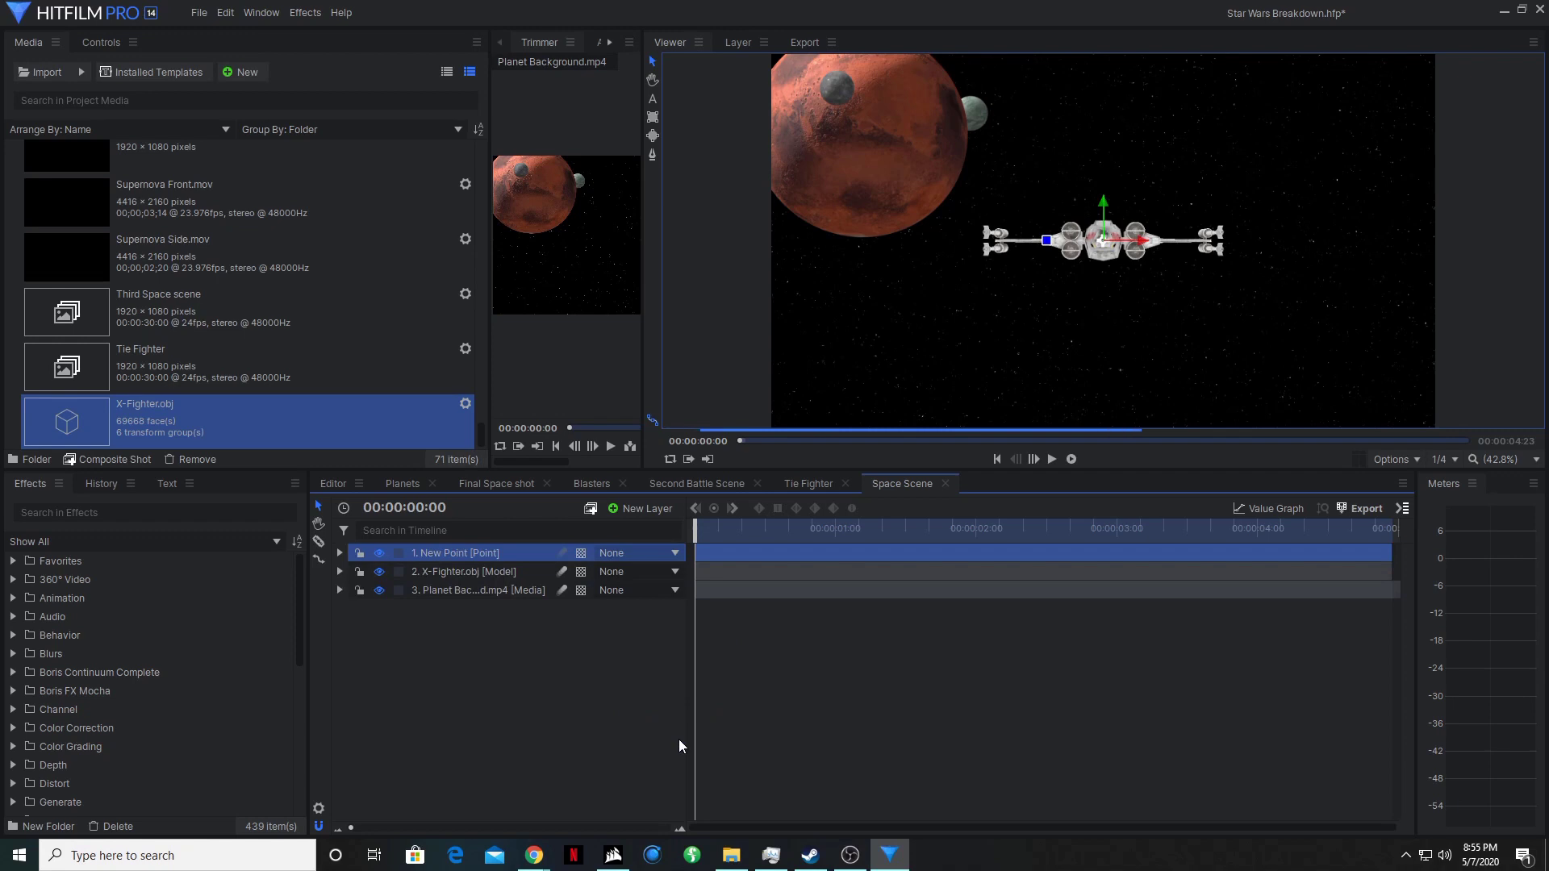
Rename the new point layer to 'Control Point'.
right_click(435, 554)
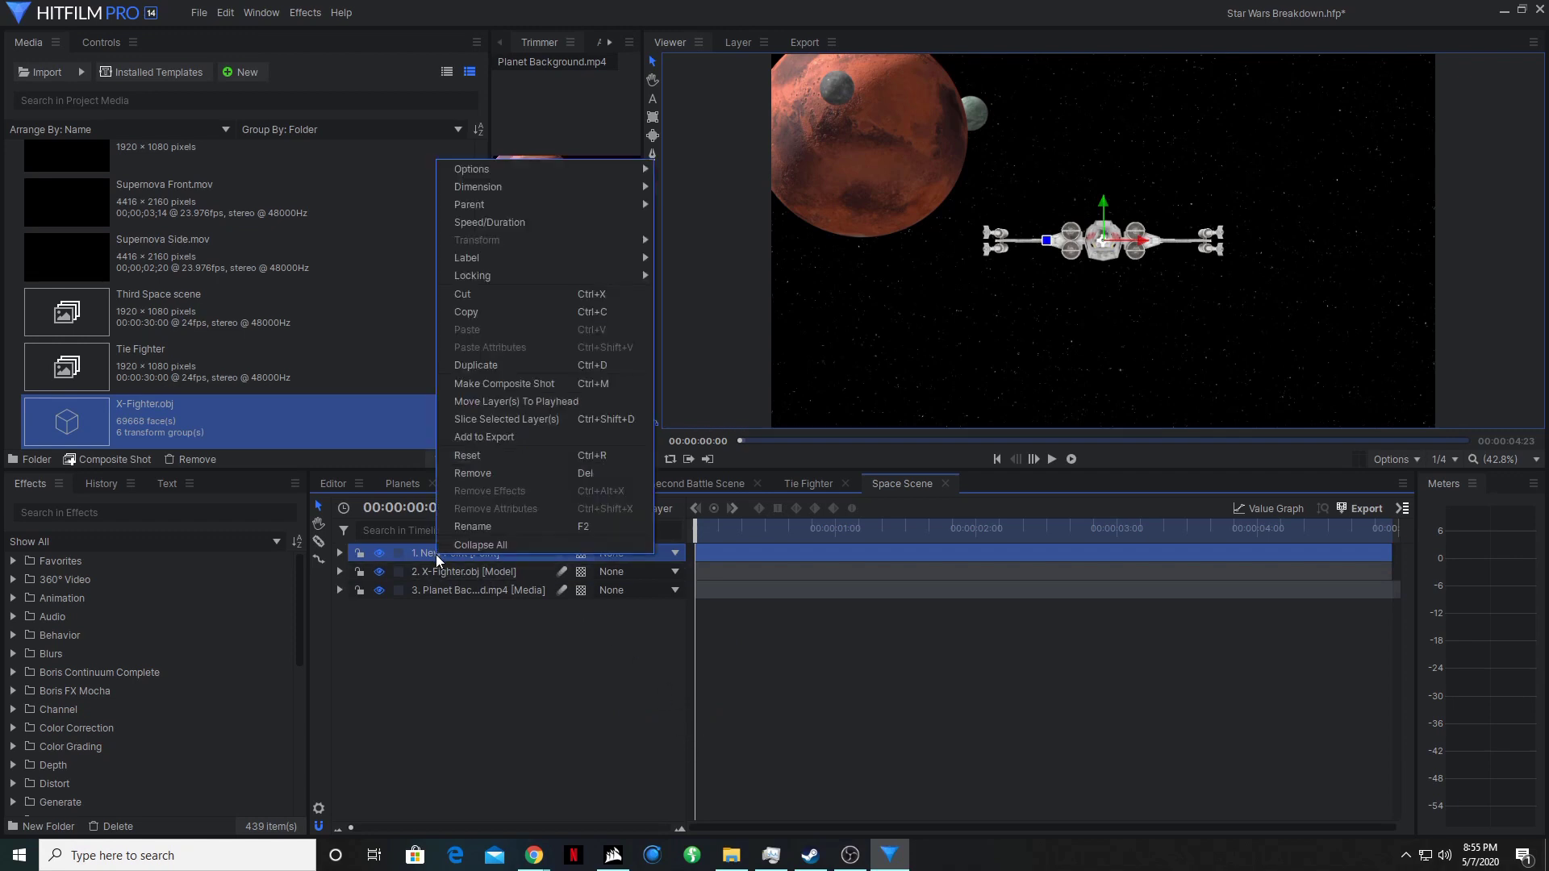
click(477, 533)
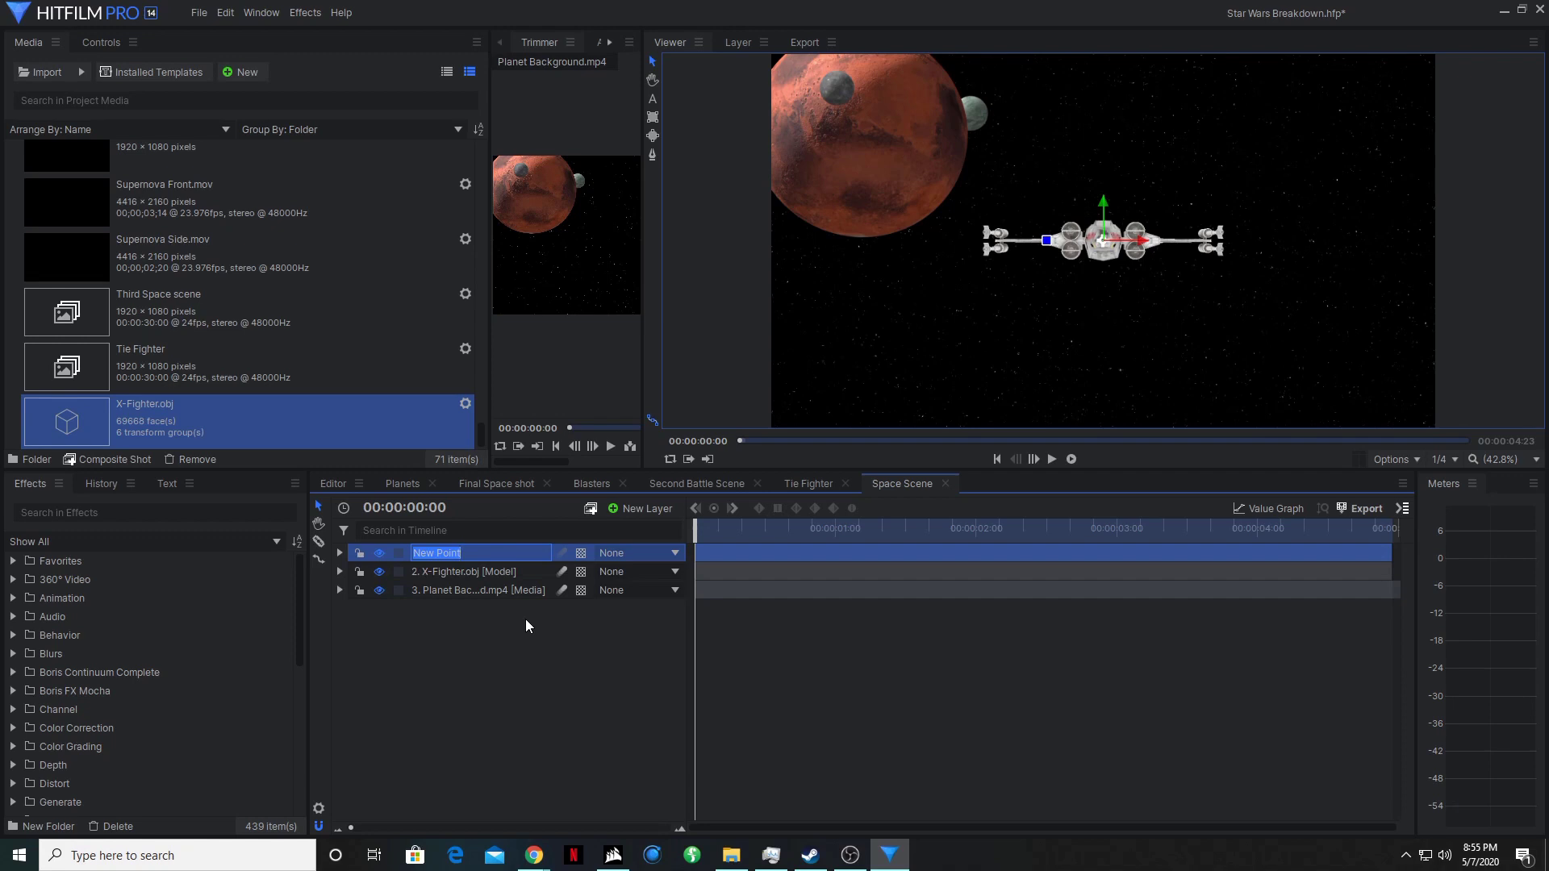
text(Control Point)
key(Return)
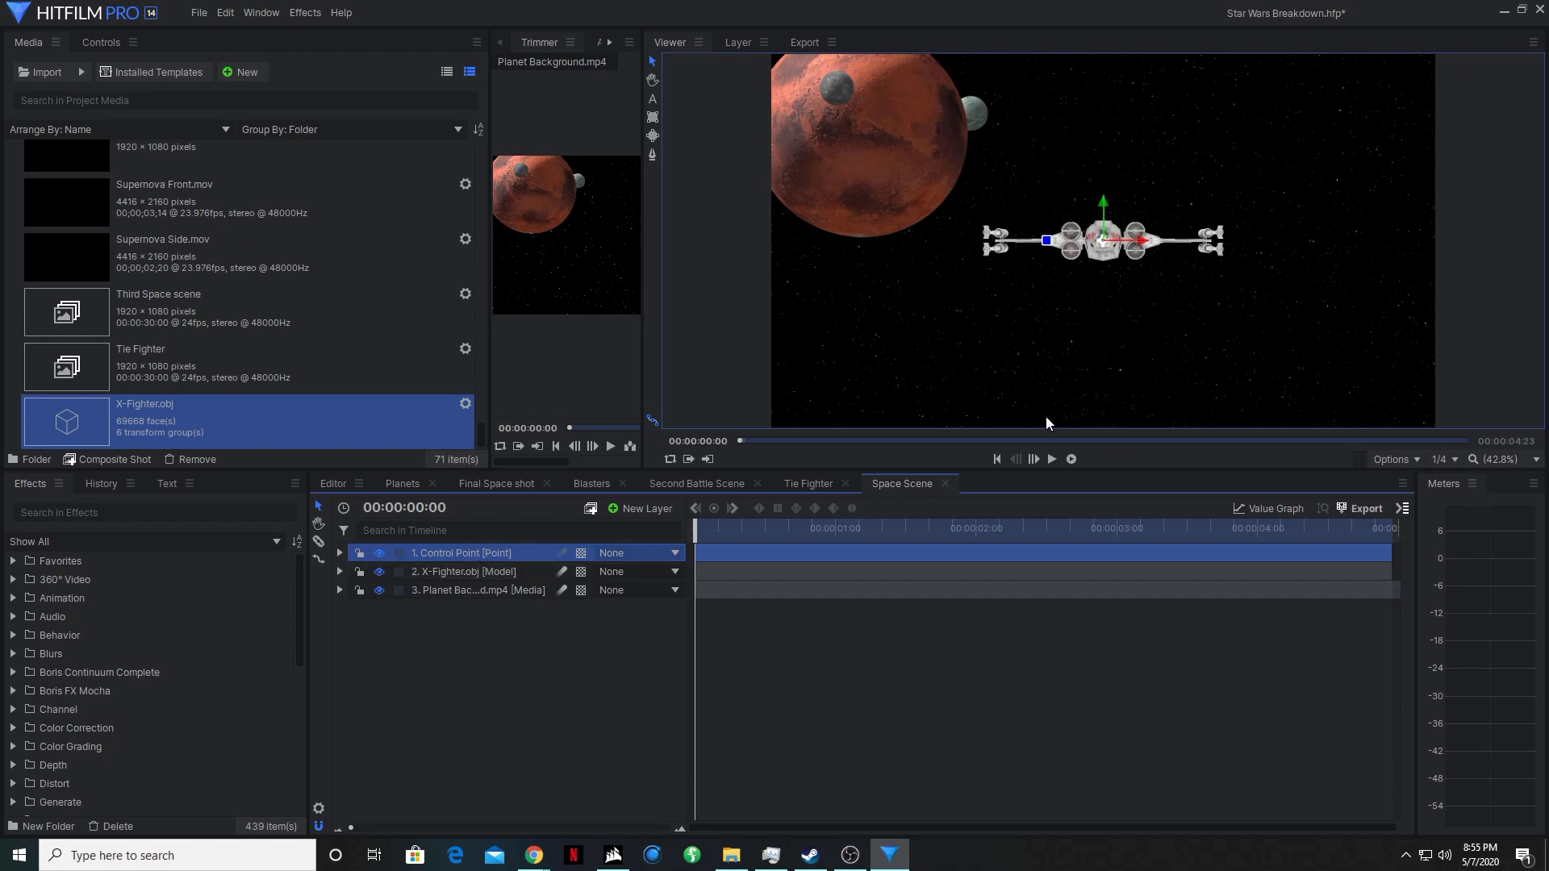
Make Control Point a 3D plane and accept adding a camera to the scene.
click(581, 554)
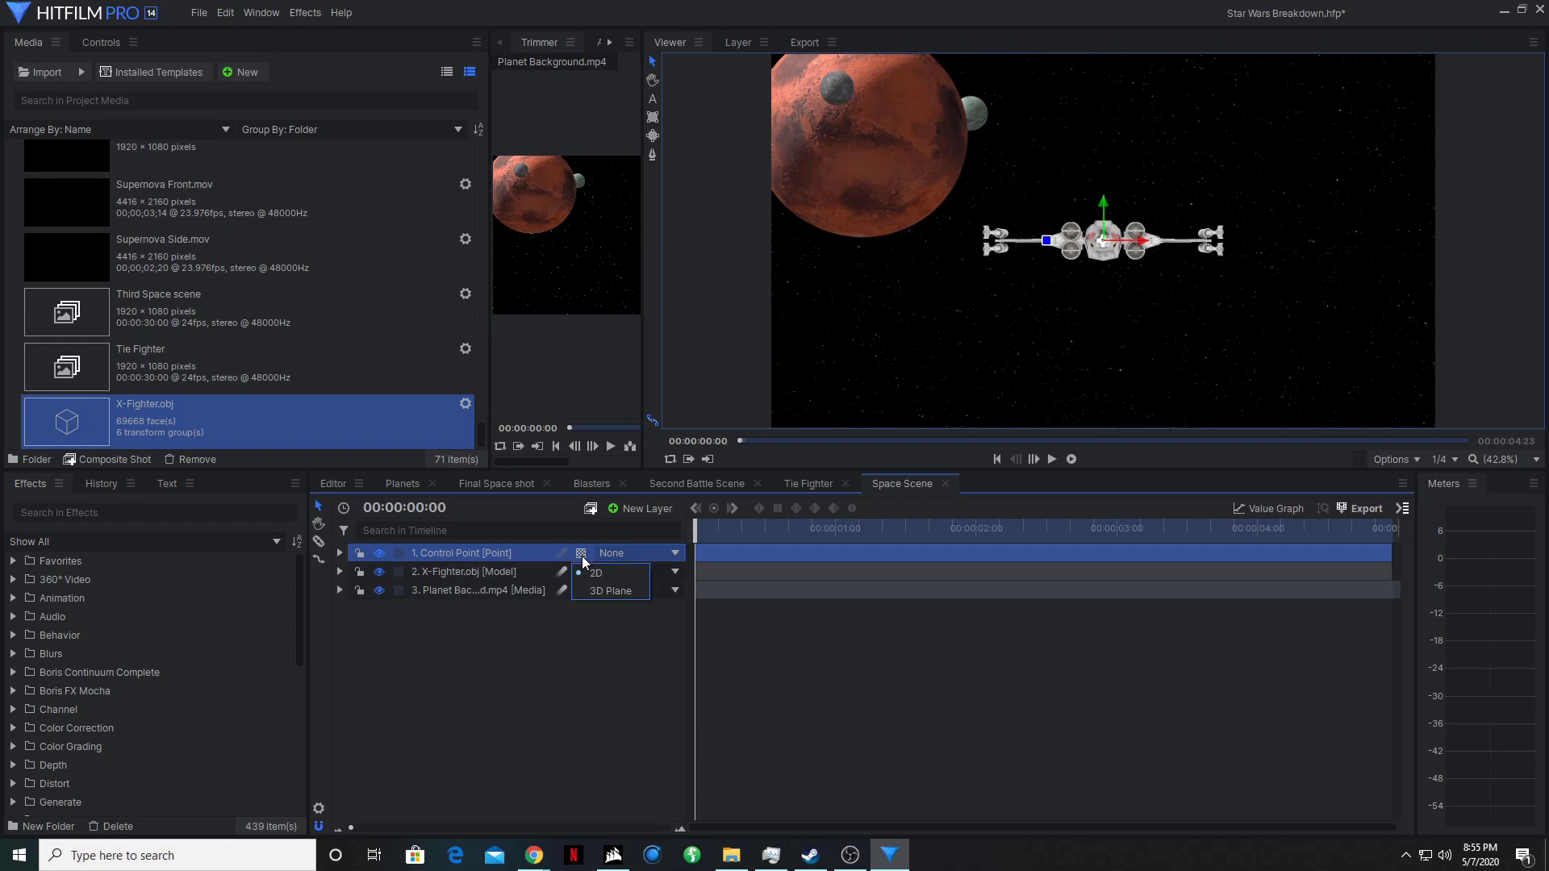
click(607, 592)
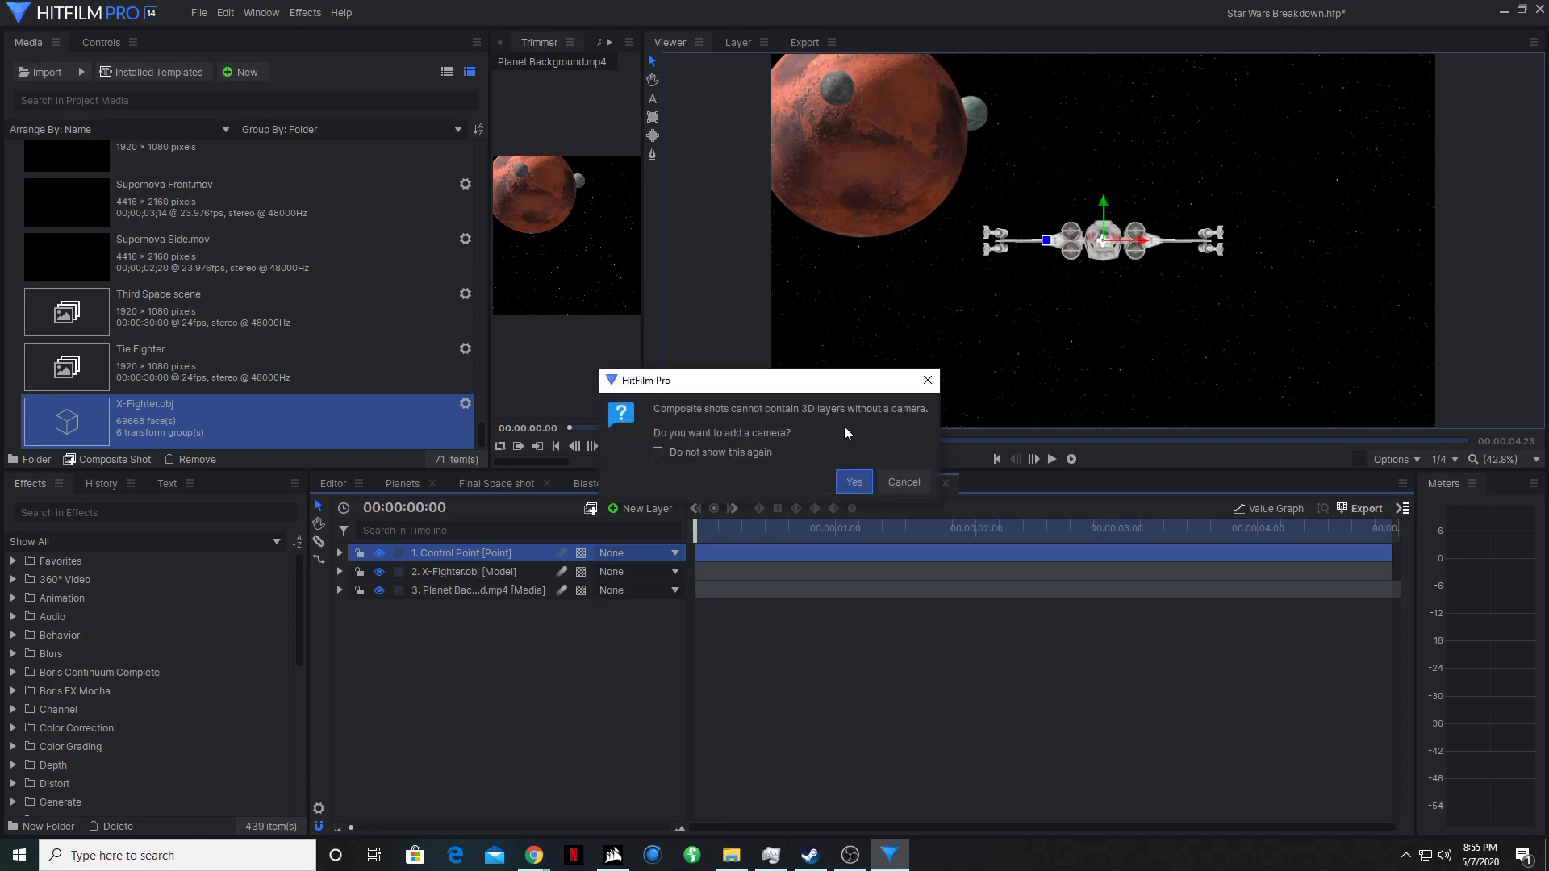
click(854, 482)
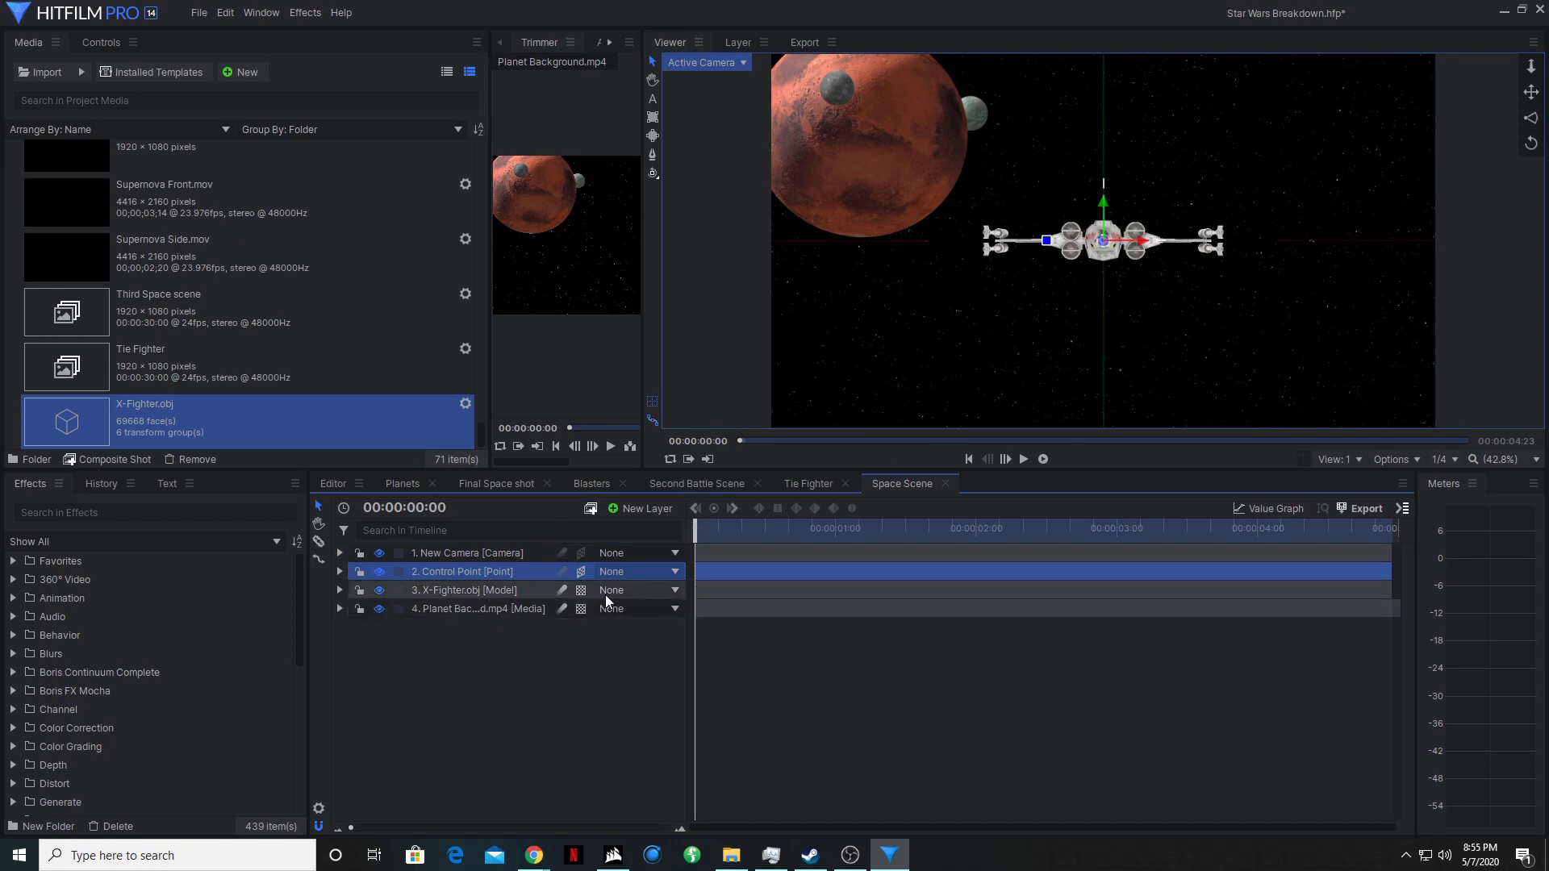
Parent X-Fighter to Control Point and move Control Point to 16.0, 135.0, -151.0.
click(631, 595)
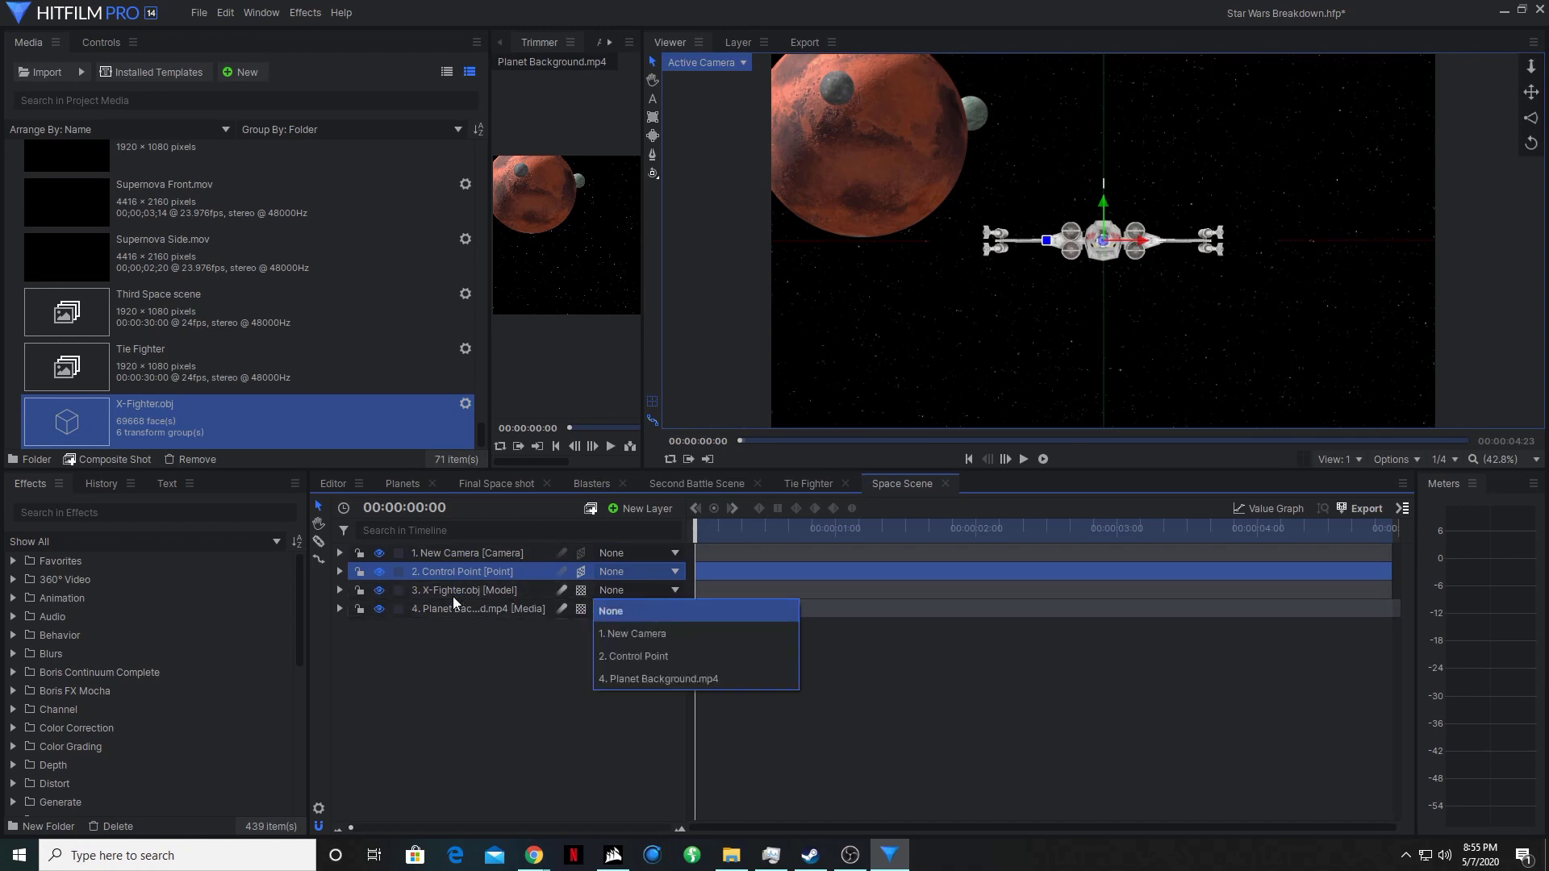
click(670, 655)
click(342, 573)
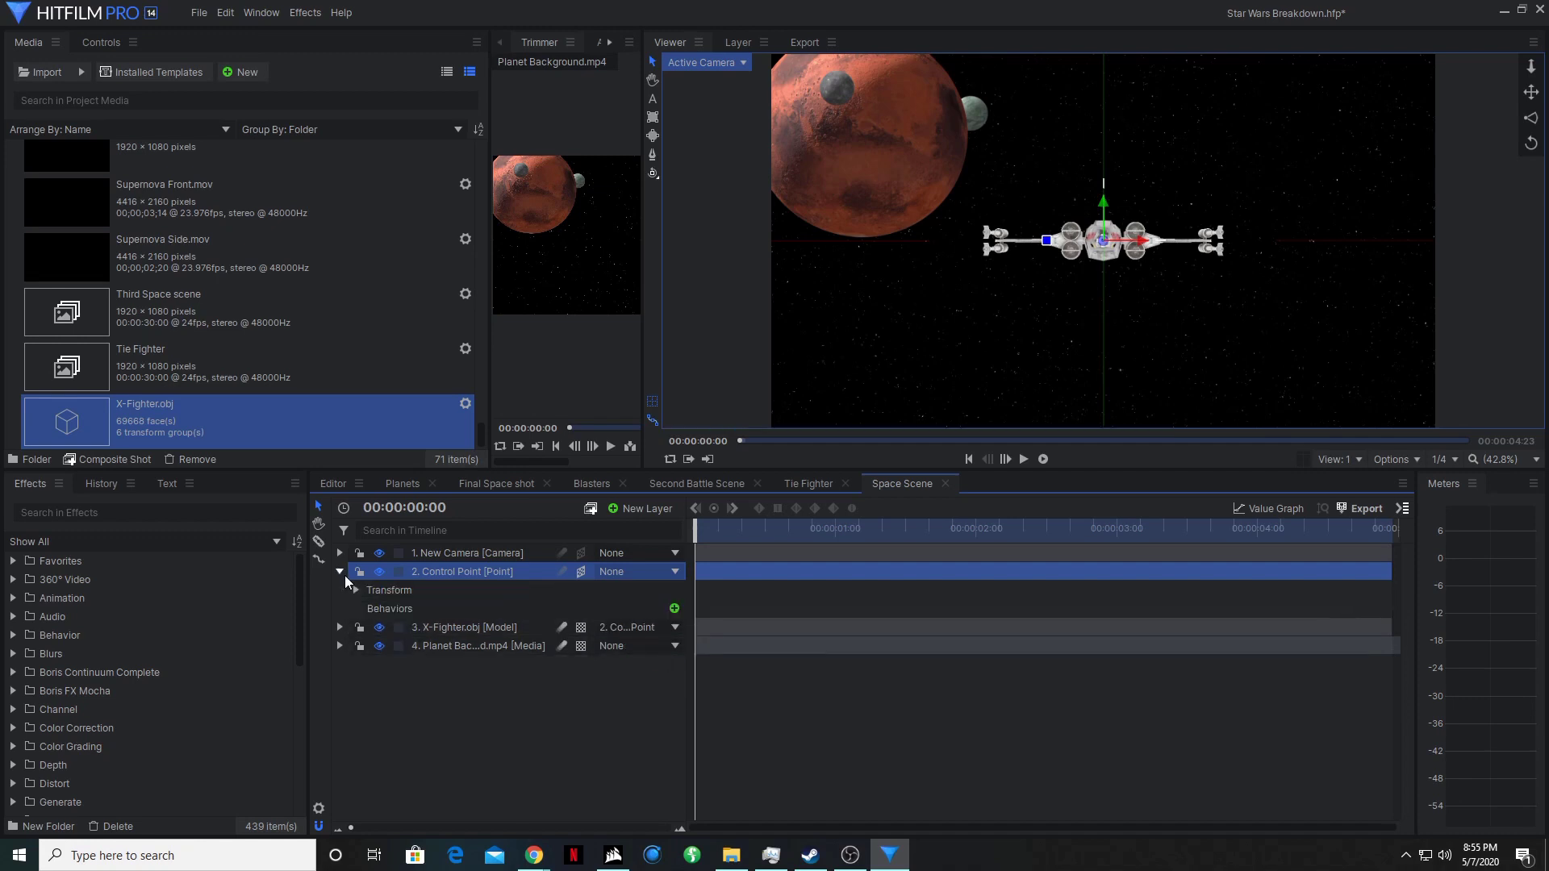
click(356, 590)
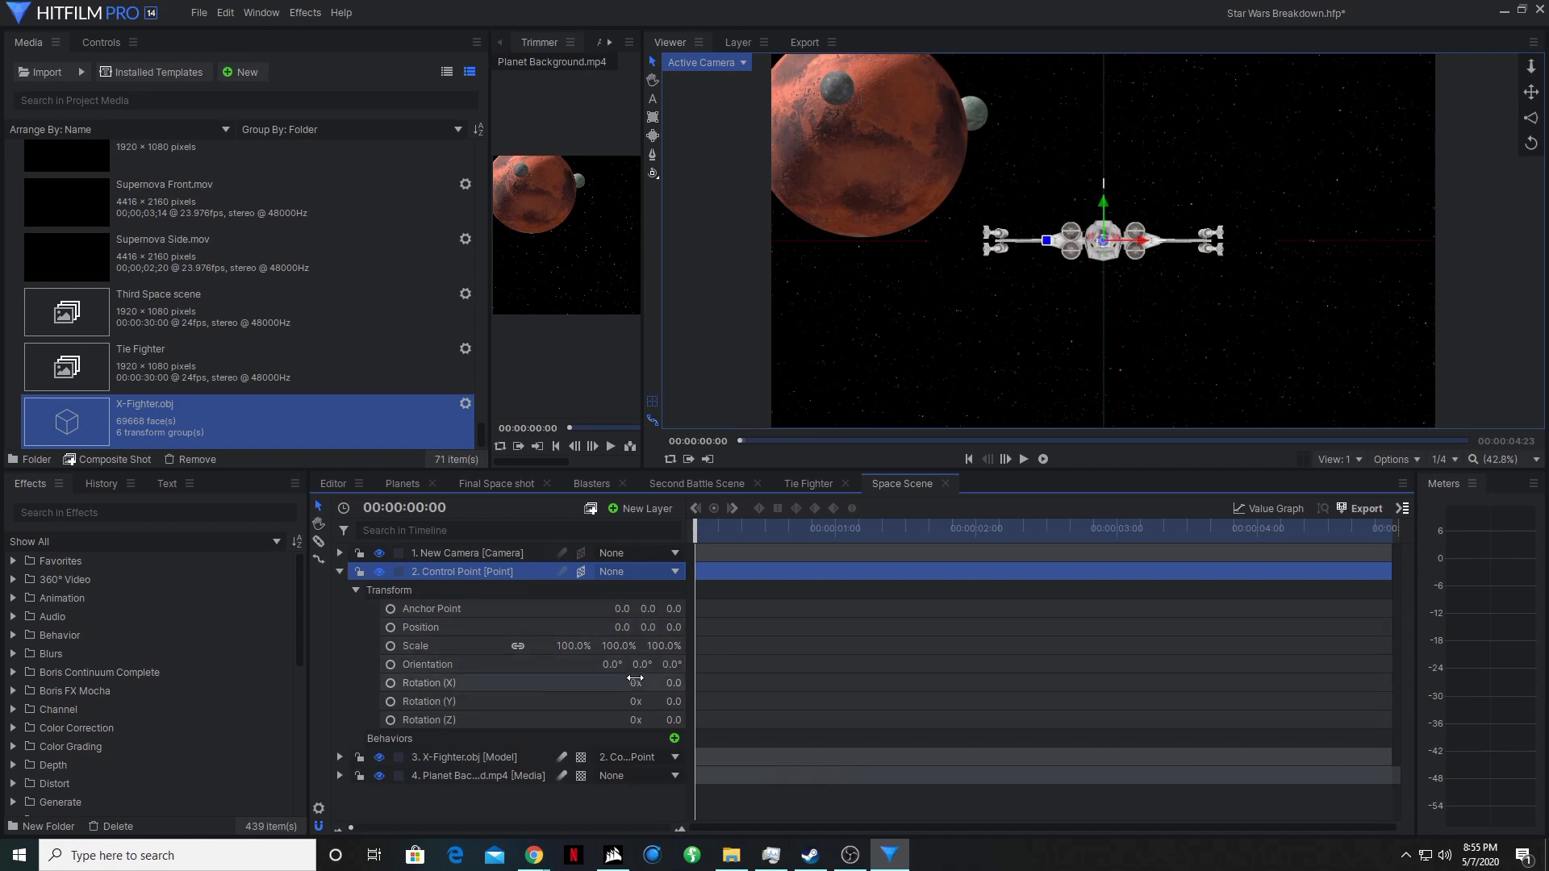
mouse_move(623, 627)
mouse_down()
mouse_move(714, 627)
mouse_move(594, 627)
mouse_move(649, 627)
mouse_move(613, 631)
mouse_up()
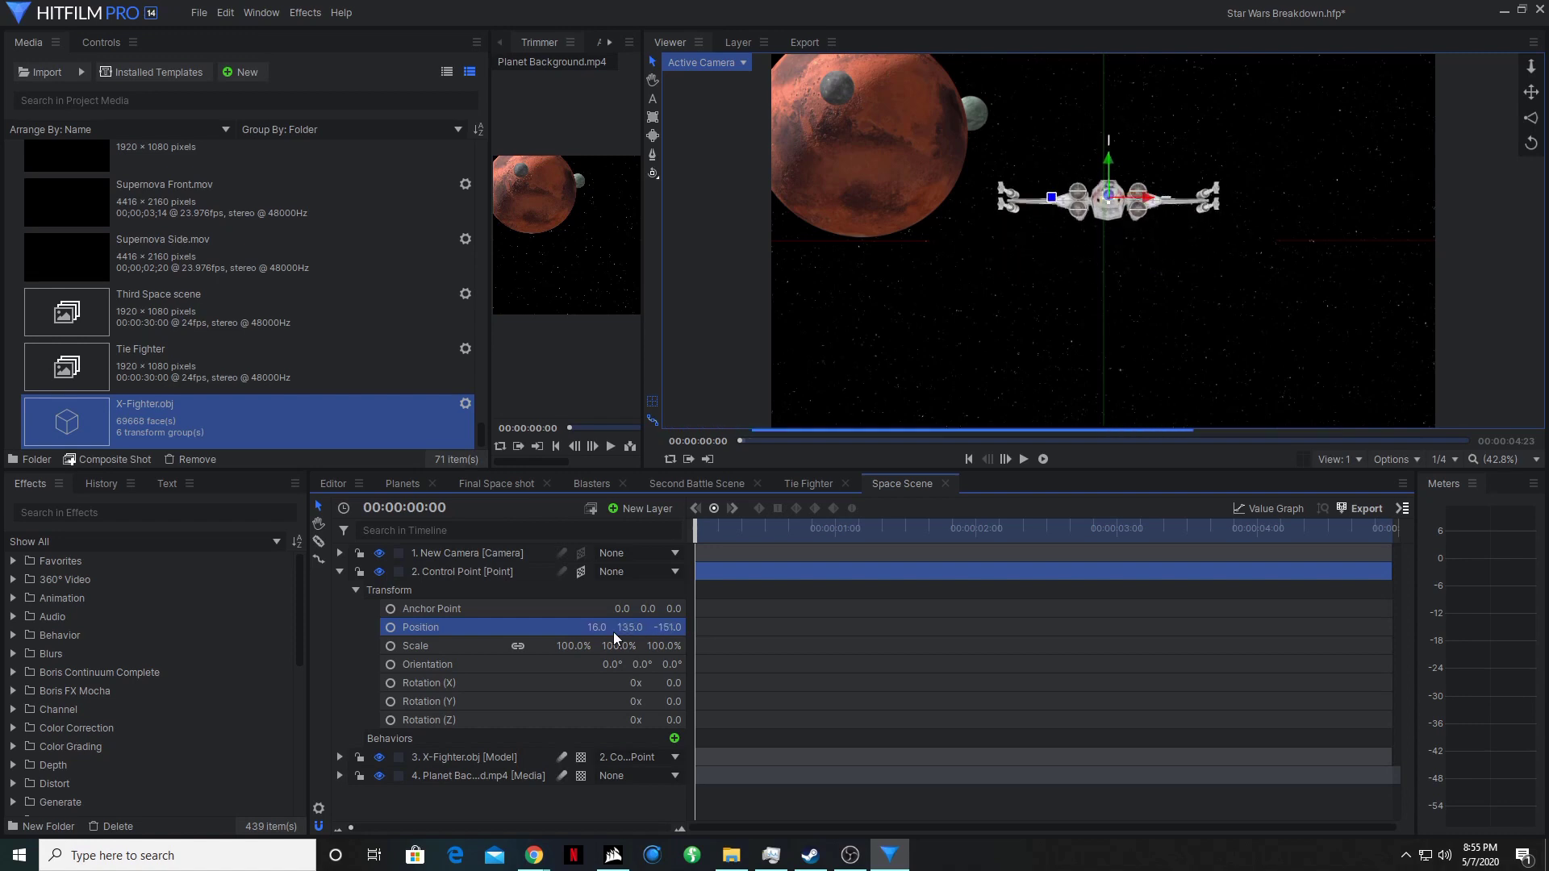
Reset Control Point's Position, then enter -25526.6, 14210.4, -82956.7 for X, Y, Z.
right_click(458, 627)
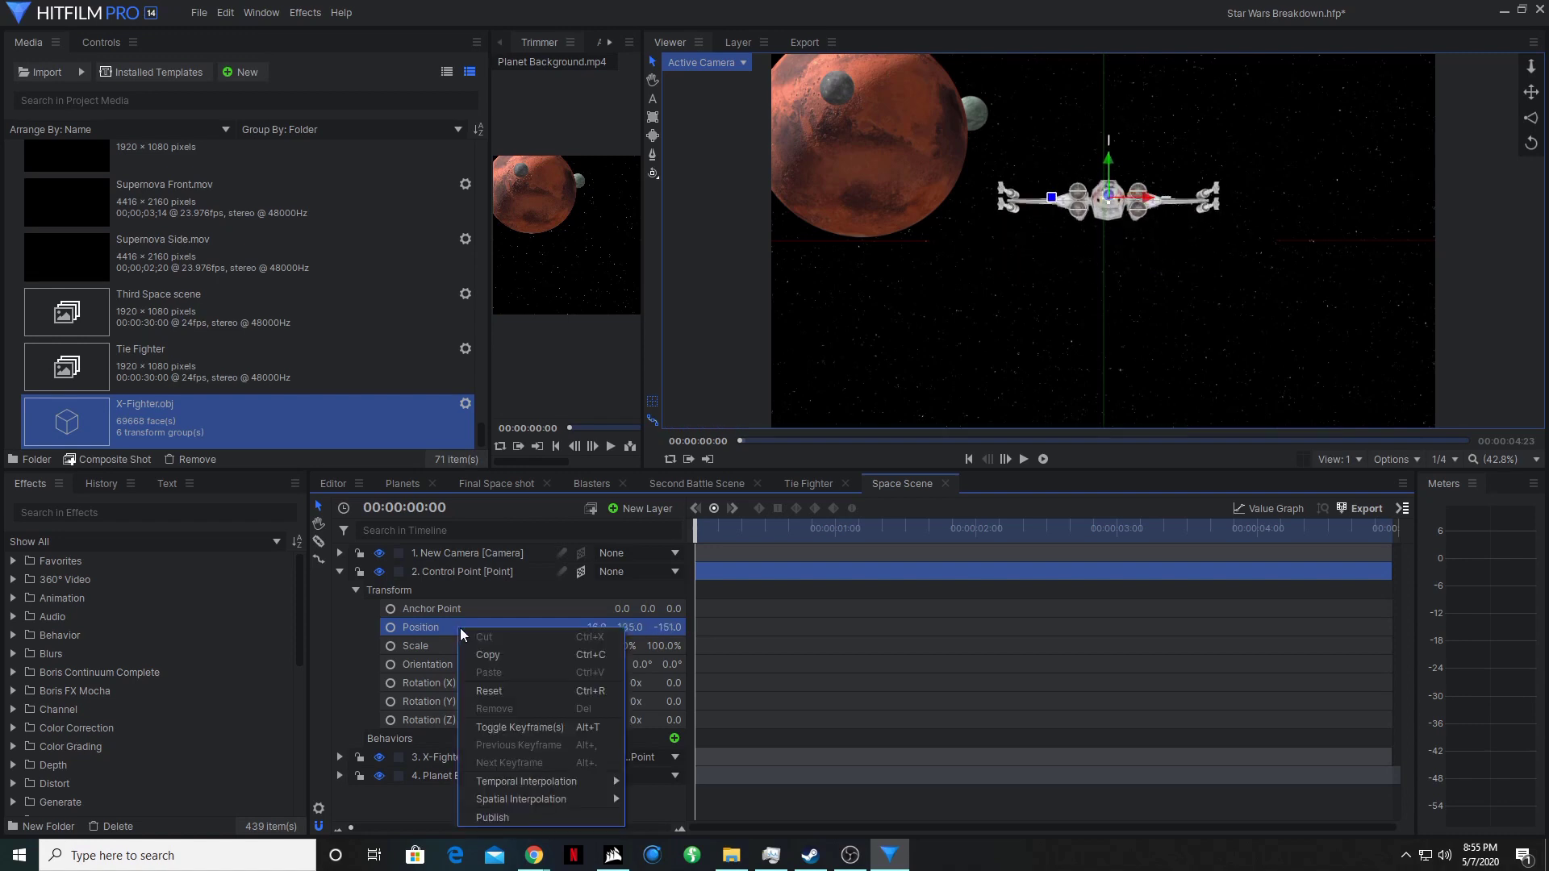
click(505, 692)
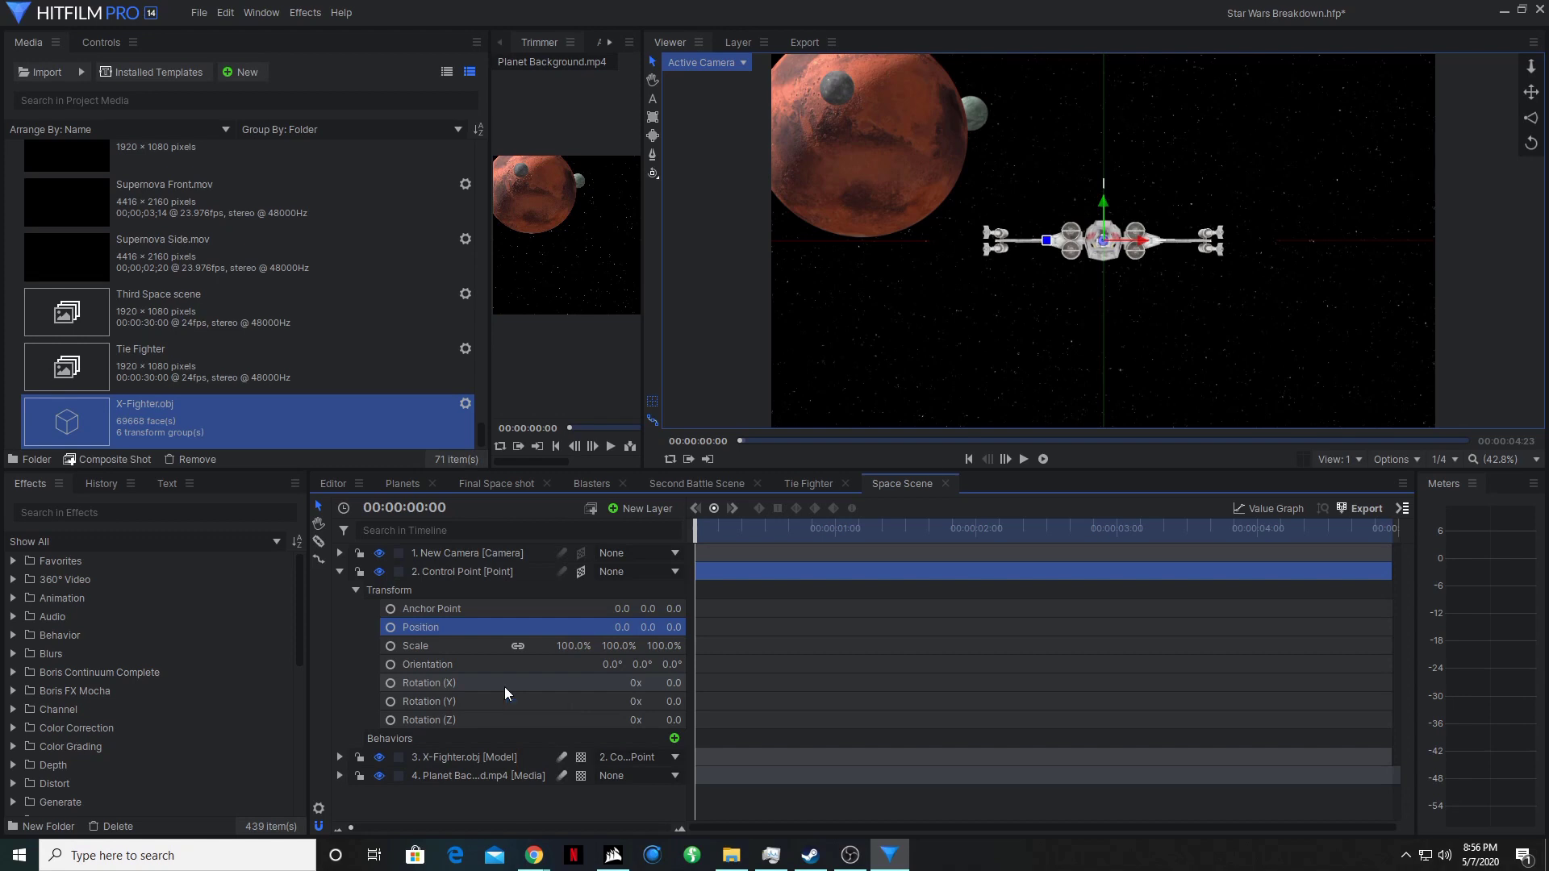
click(627, 627)
text(-)
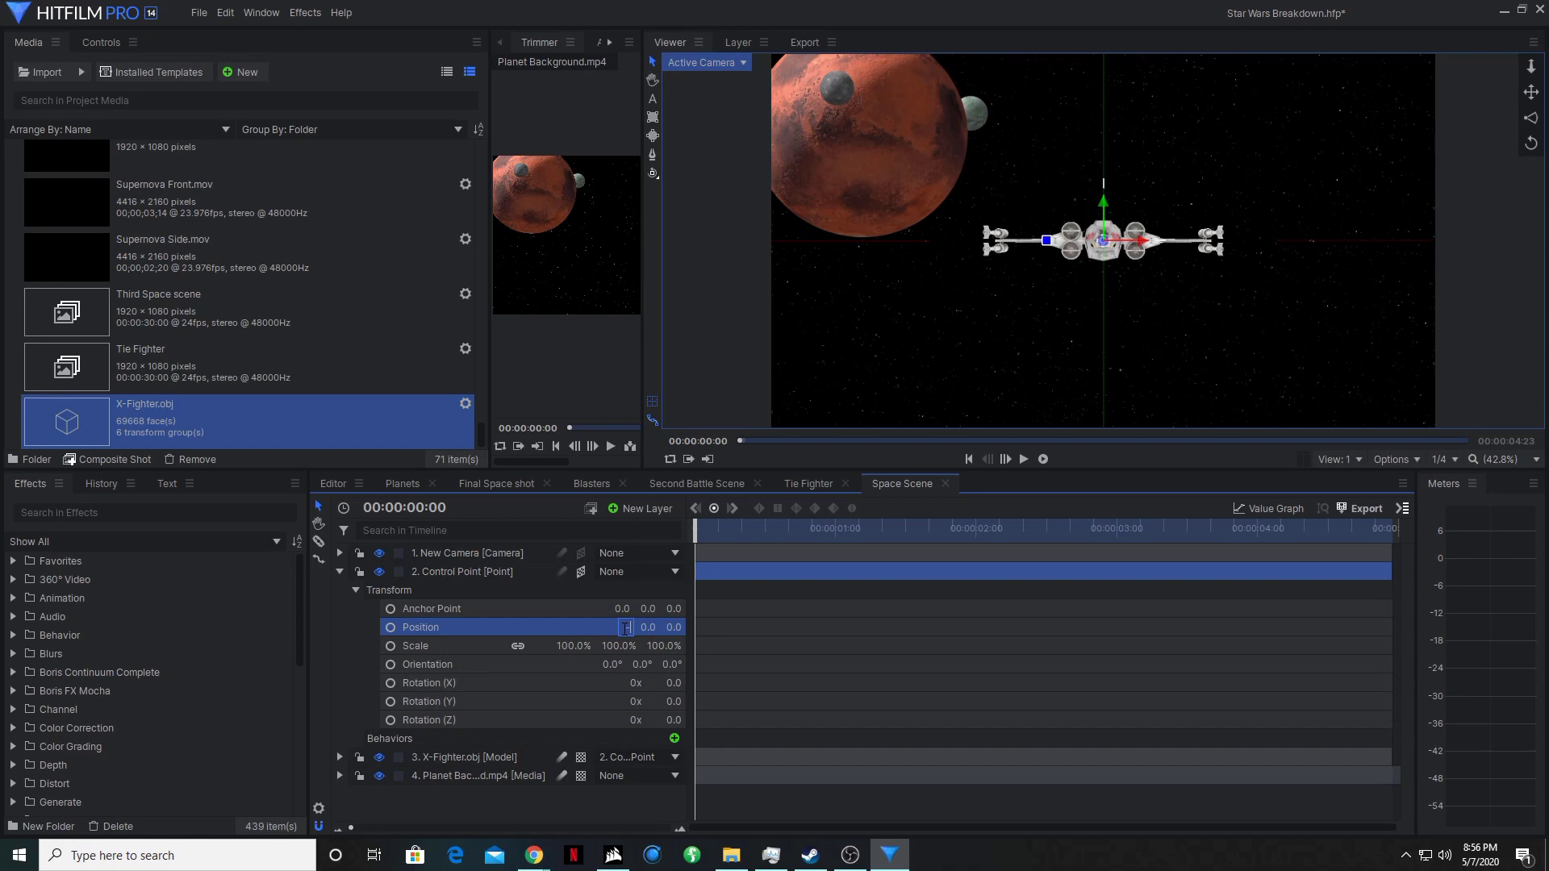
text(25526.6)
key(Return)
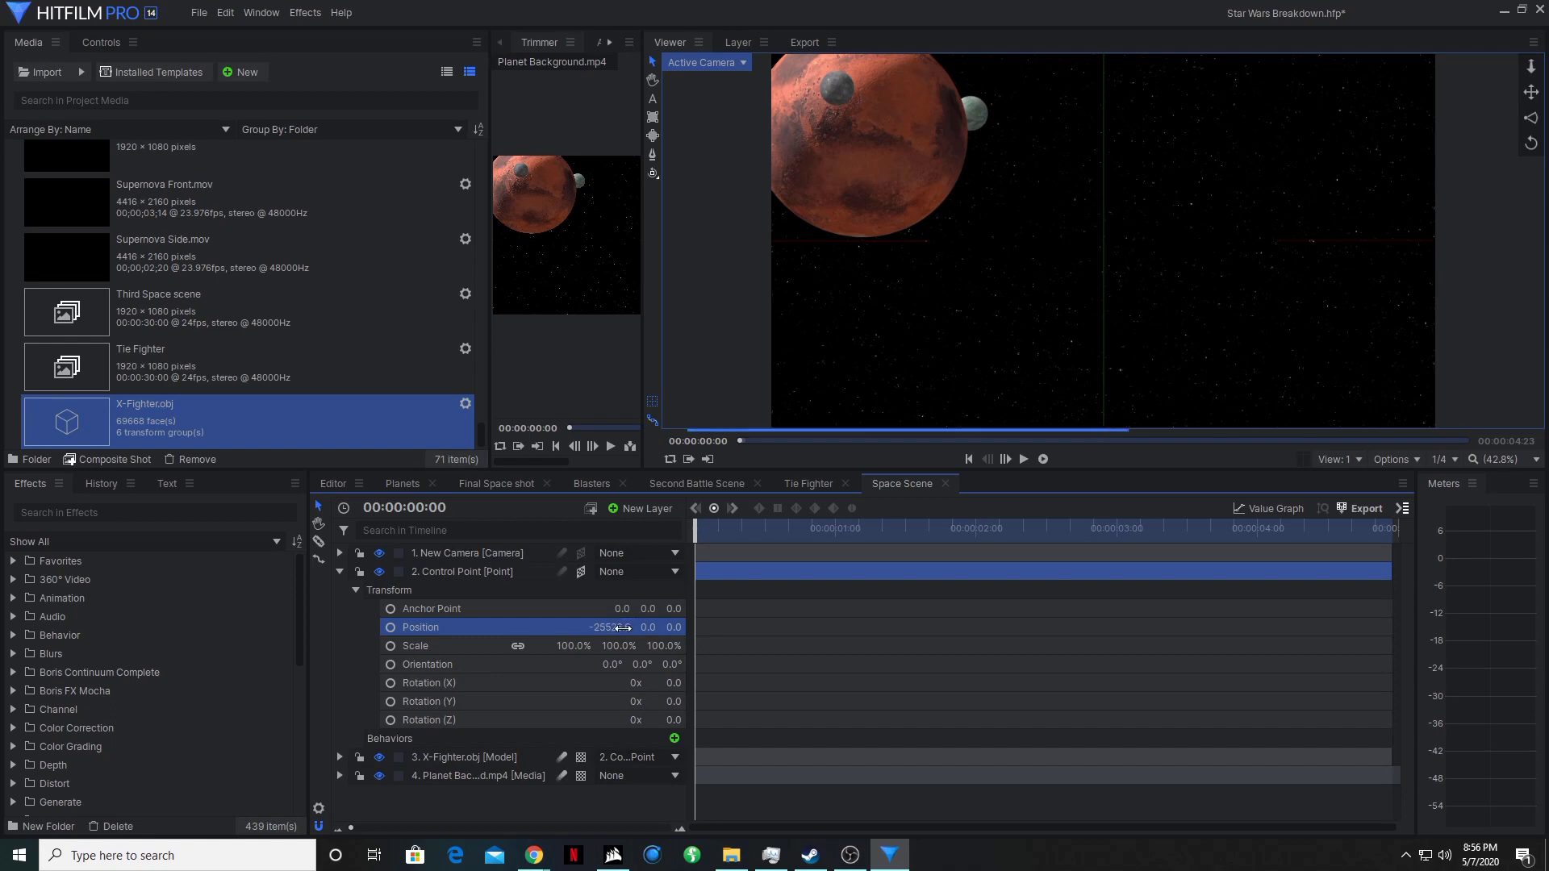
click(652, 628)
key(BackSpace)
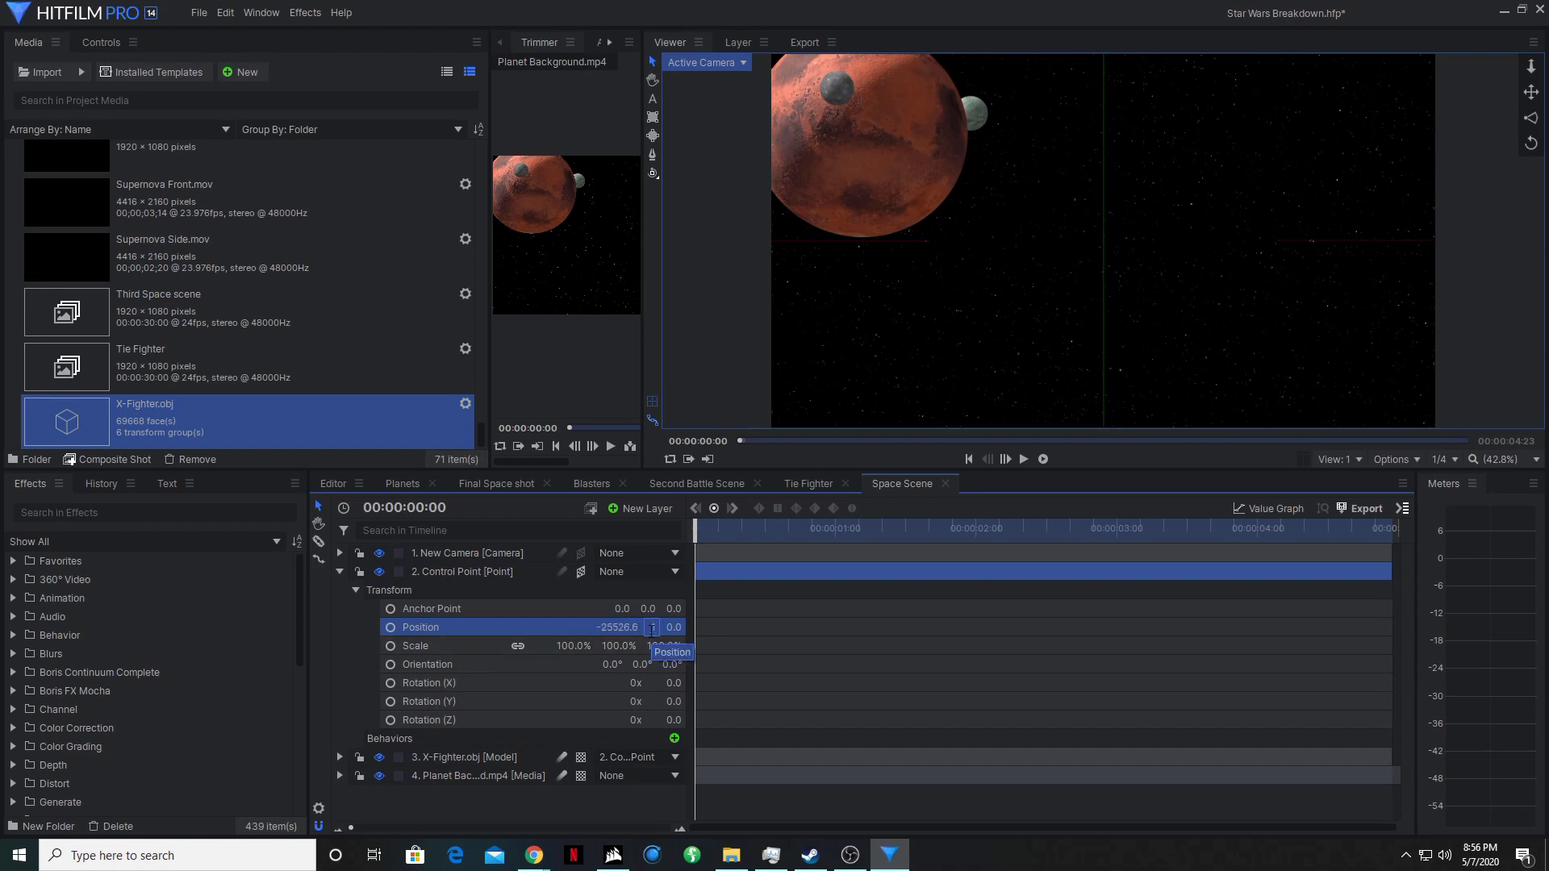
text(10)
text(210.4)
key(Tab)
text(-)
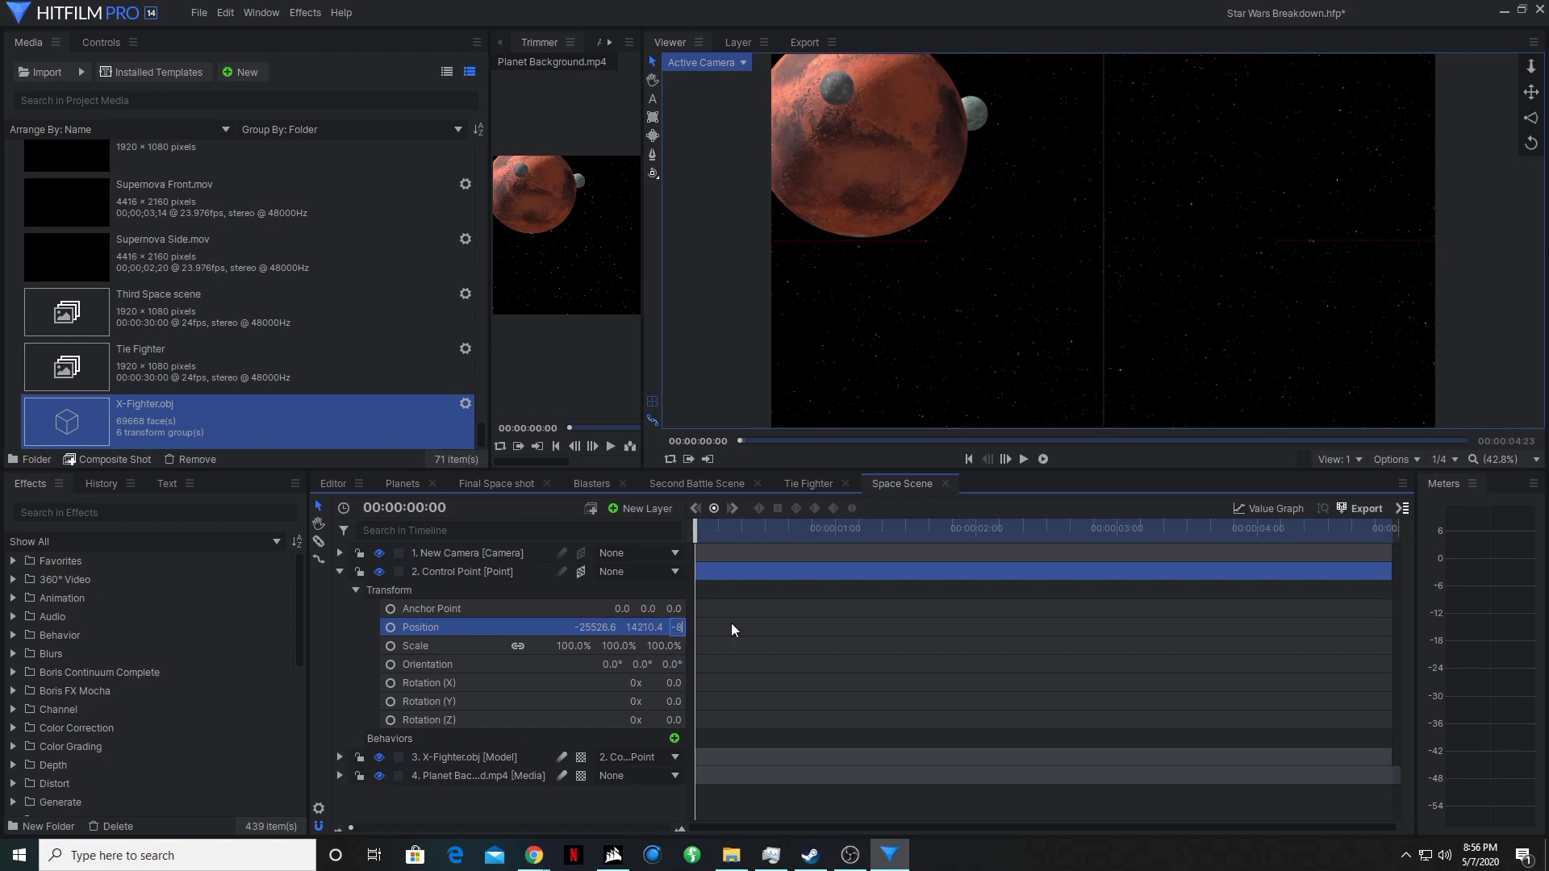
text(2956.7)
key(Return)
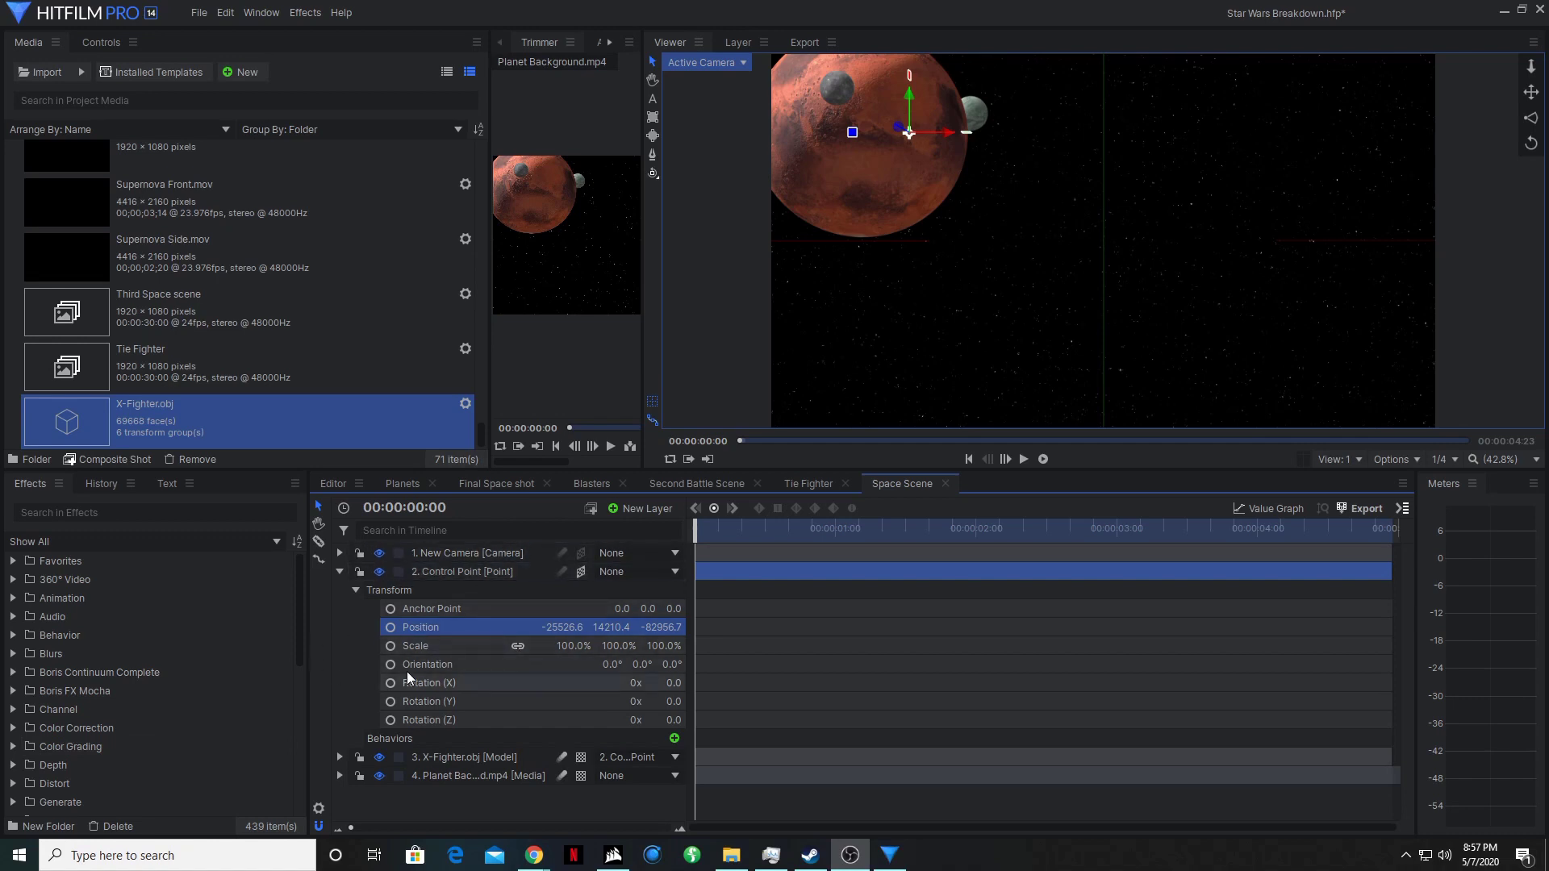
Keyframe Position at frame 0, then at 00:00:02:12 set X to 1121.1.
click(389, 631)
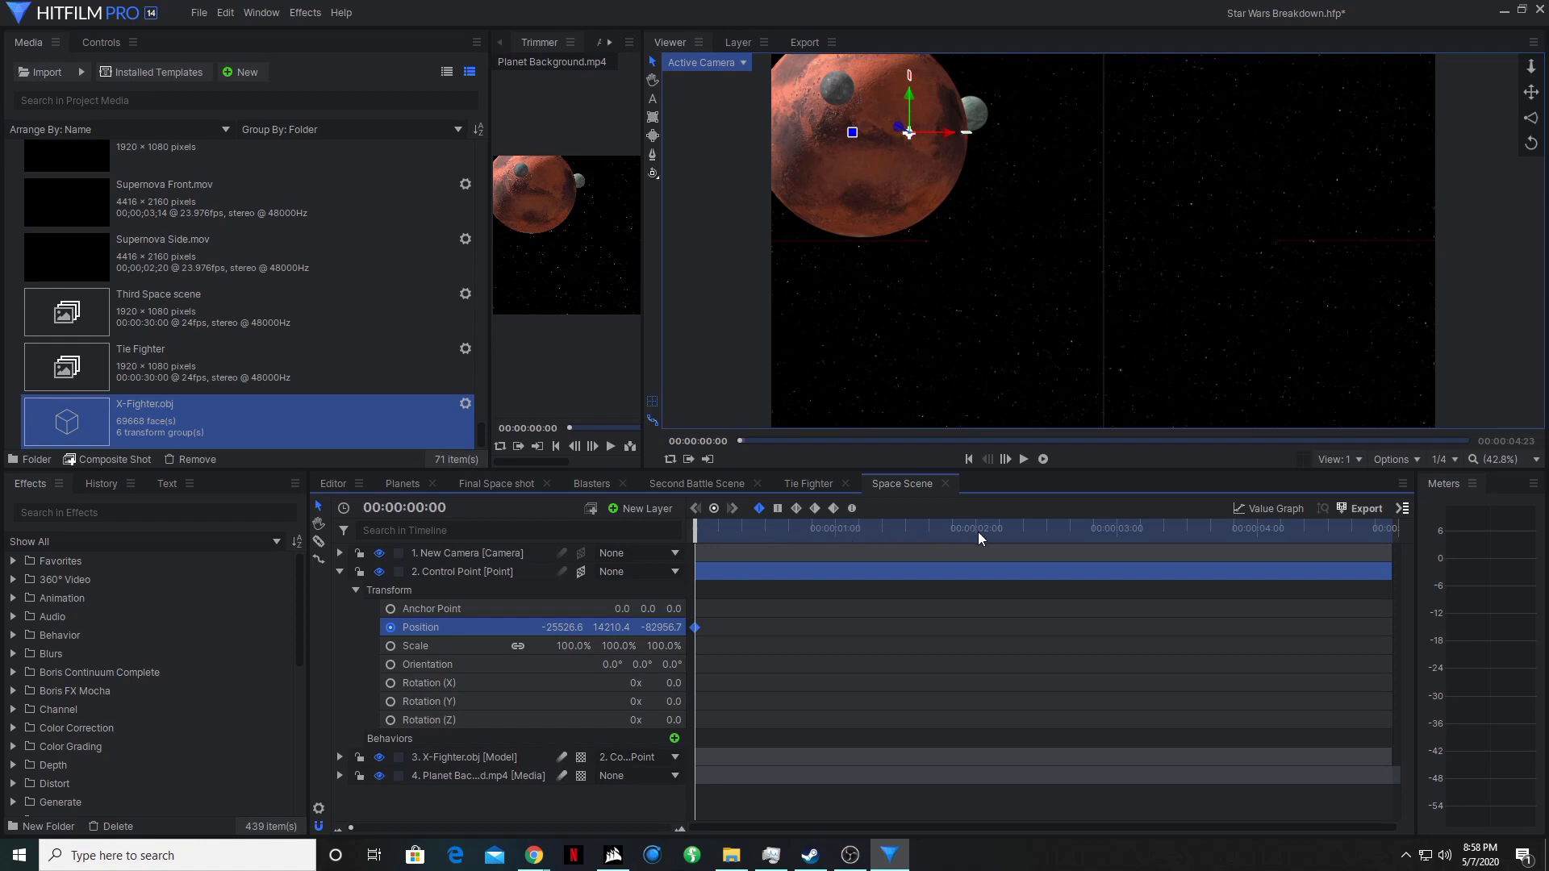
drag(978, 531, 1046, 541)
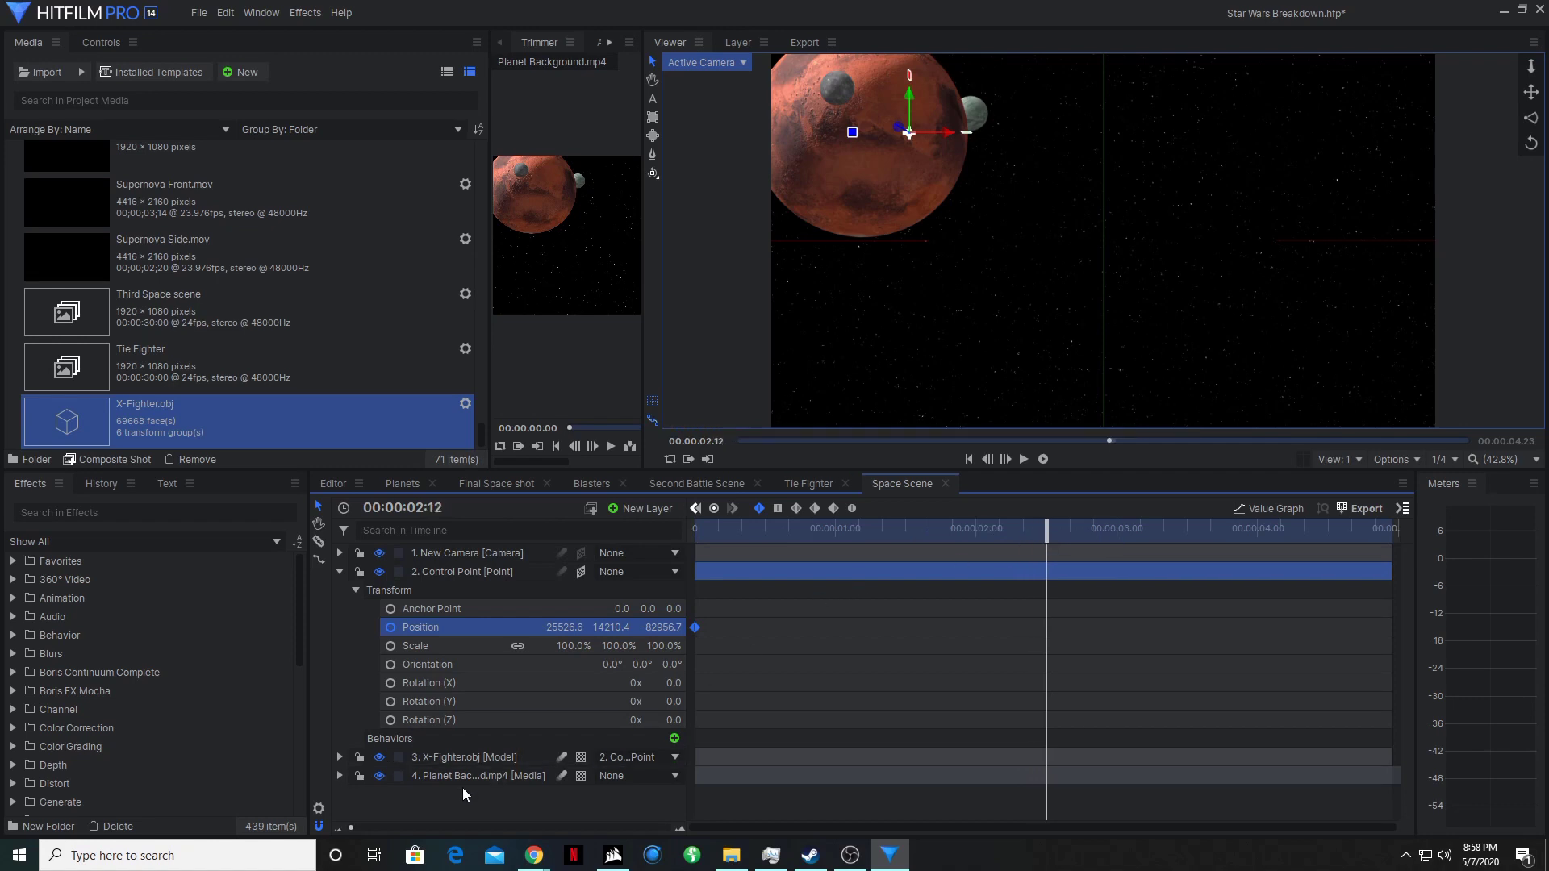
click(560, 633)
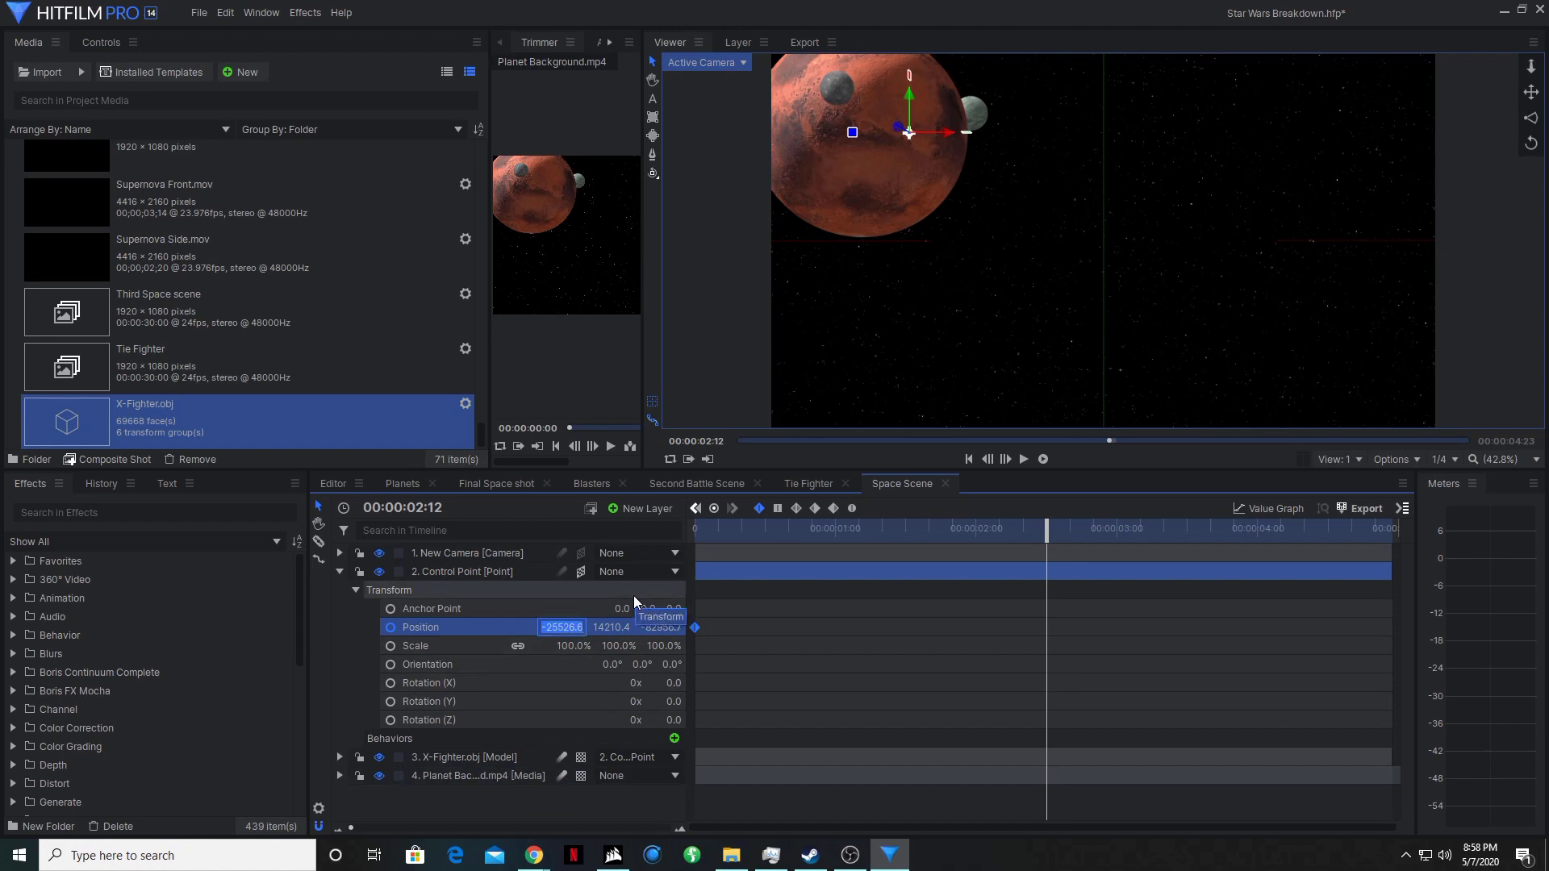
text(1121.1)
key(Return)
Set Y to -259.1 and Z to 972.0, then play the fly-in from the start.
click(617, 627)
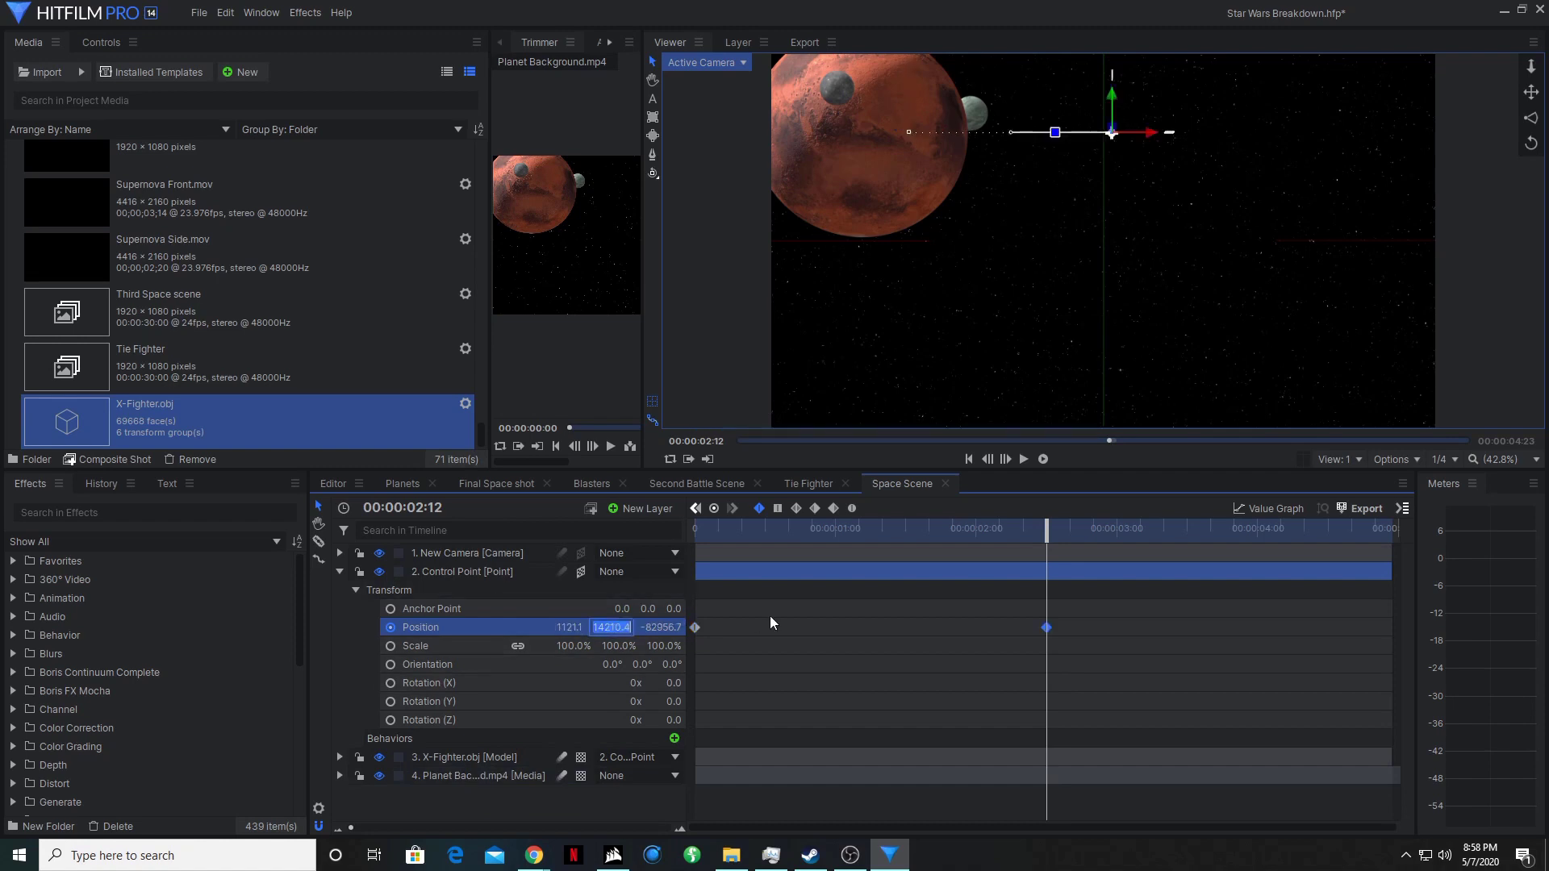
text(-259.1)
key(Tab)
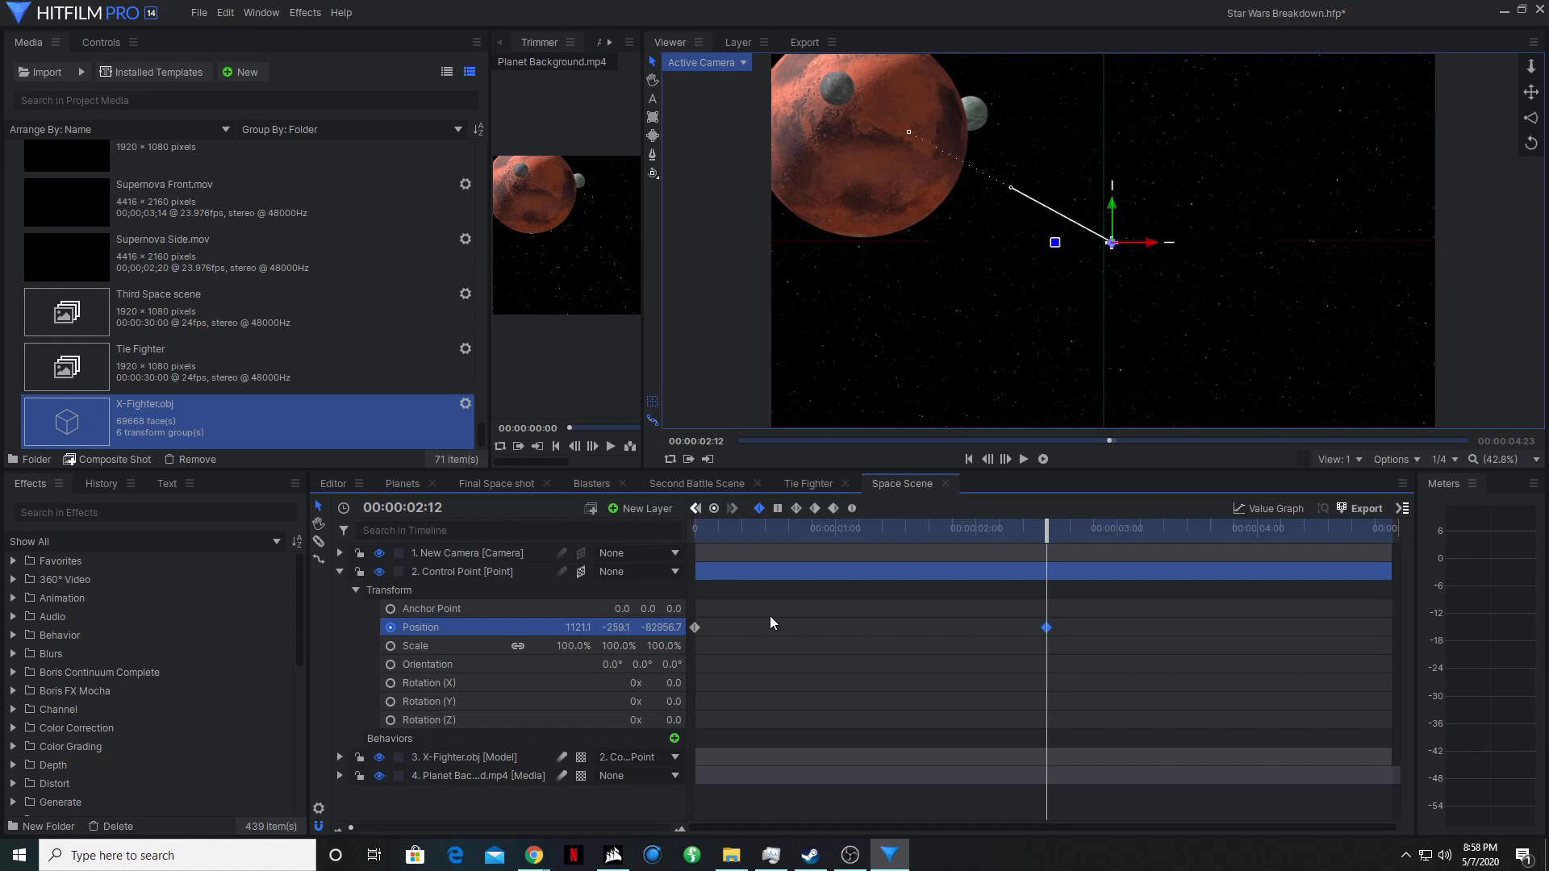
text(972)
key(Return)
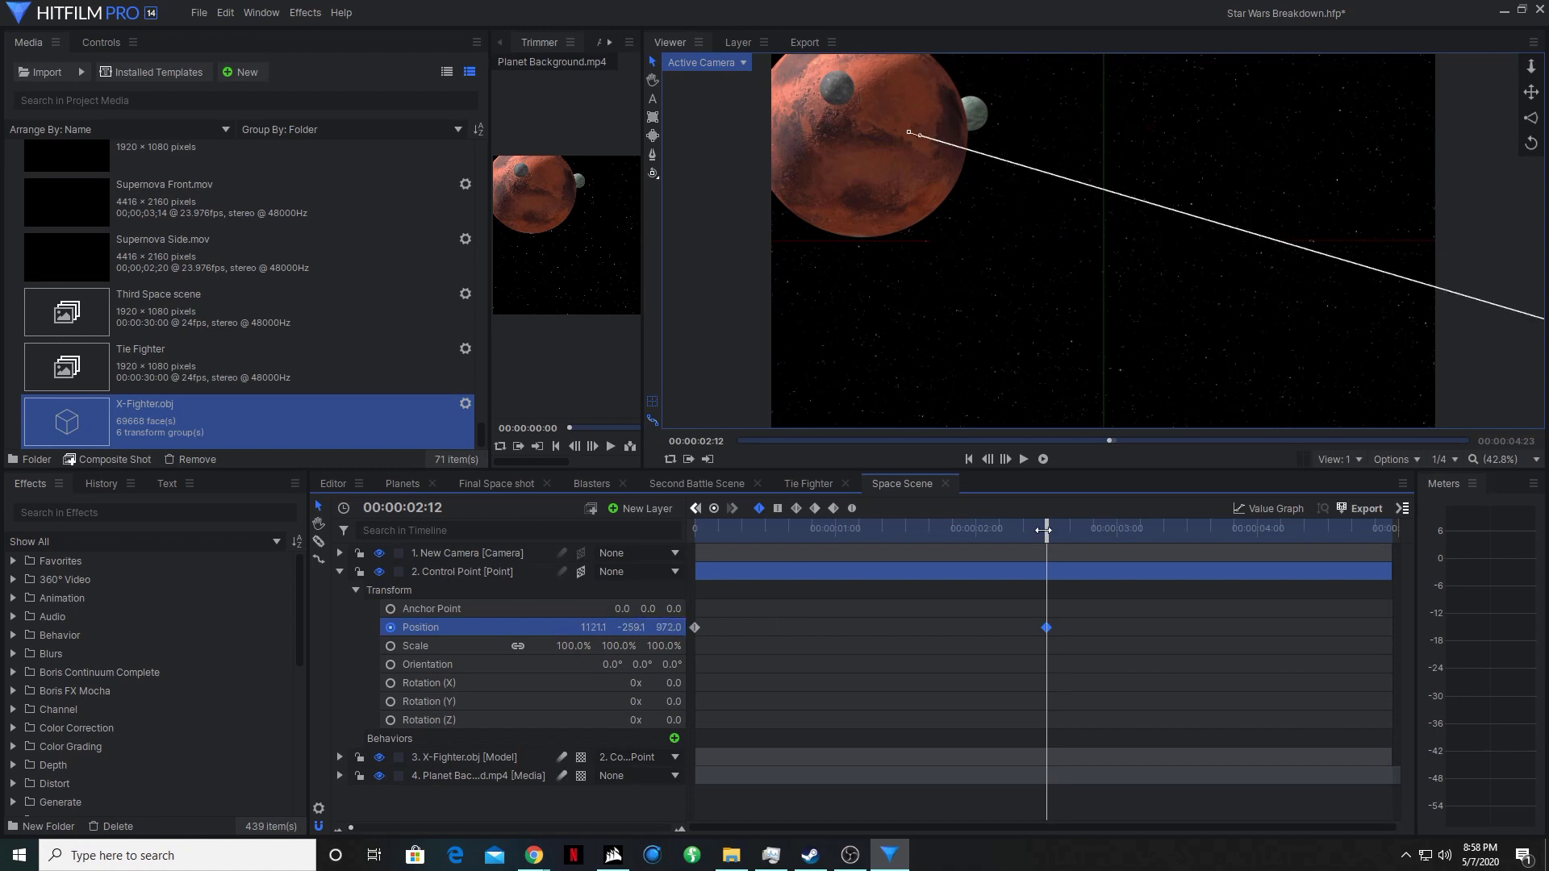
drag(1046, 529, 666, 518)
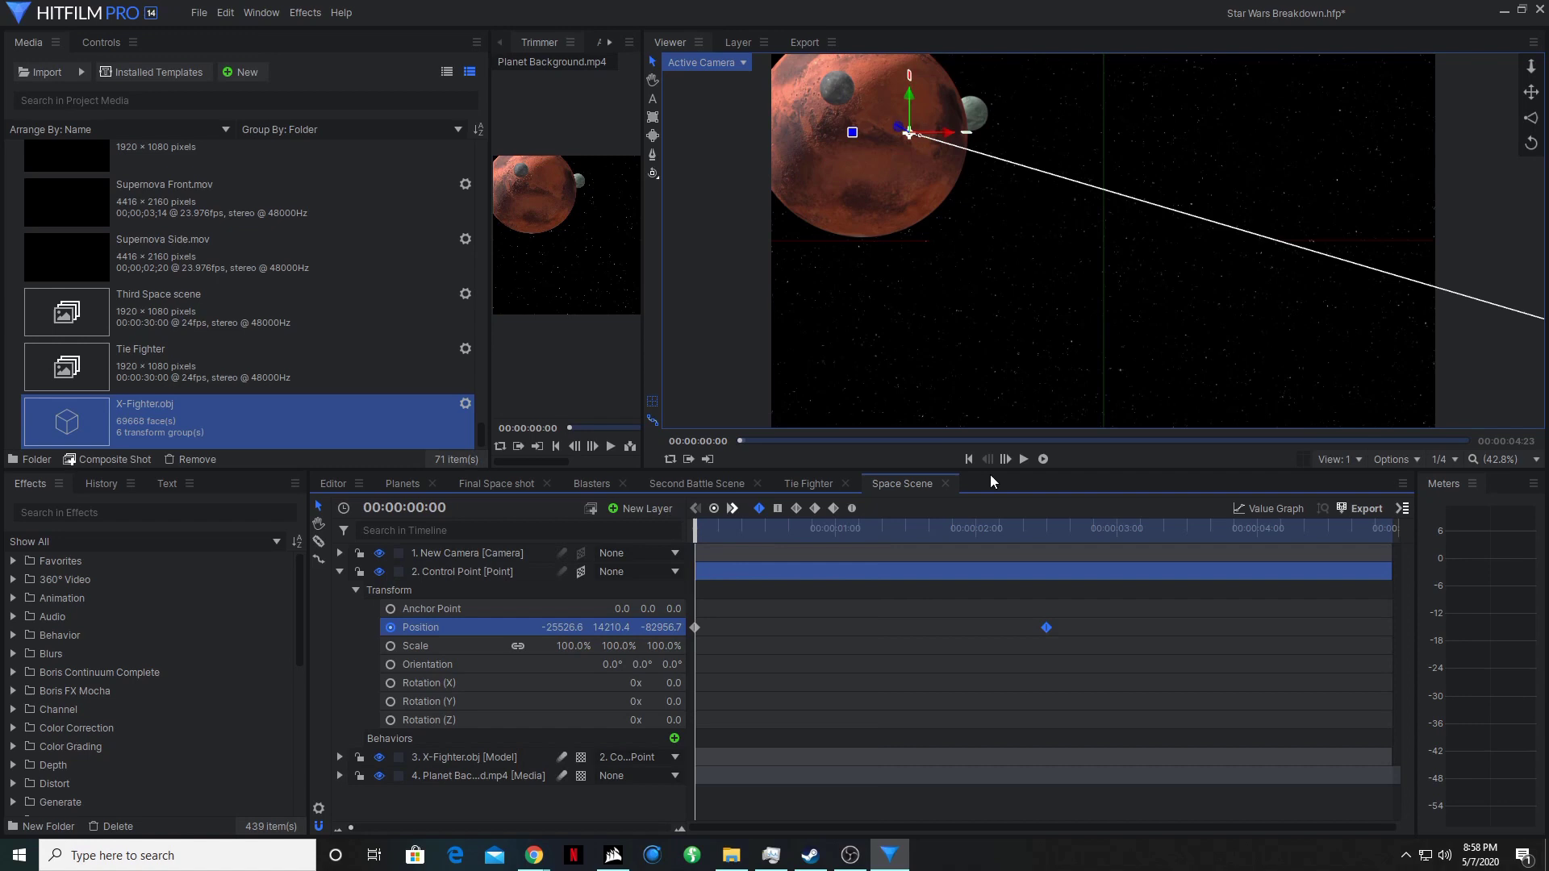
click(1042, 461)
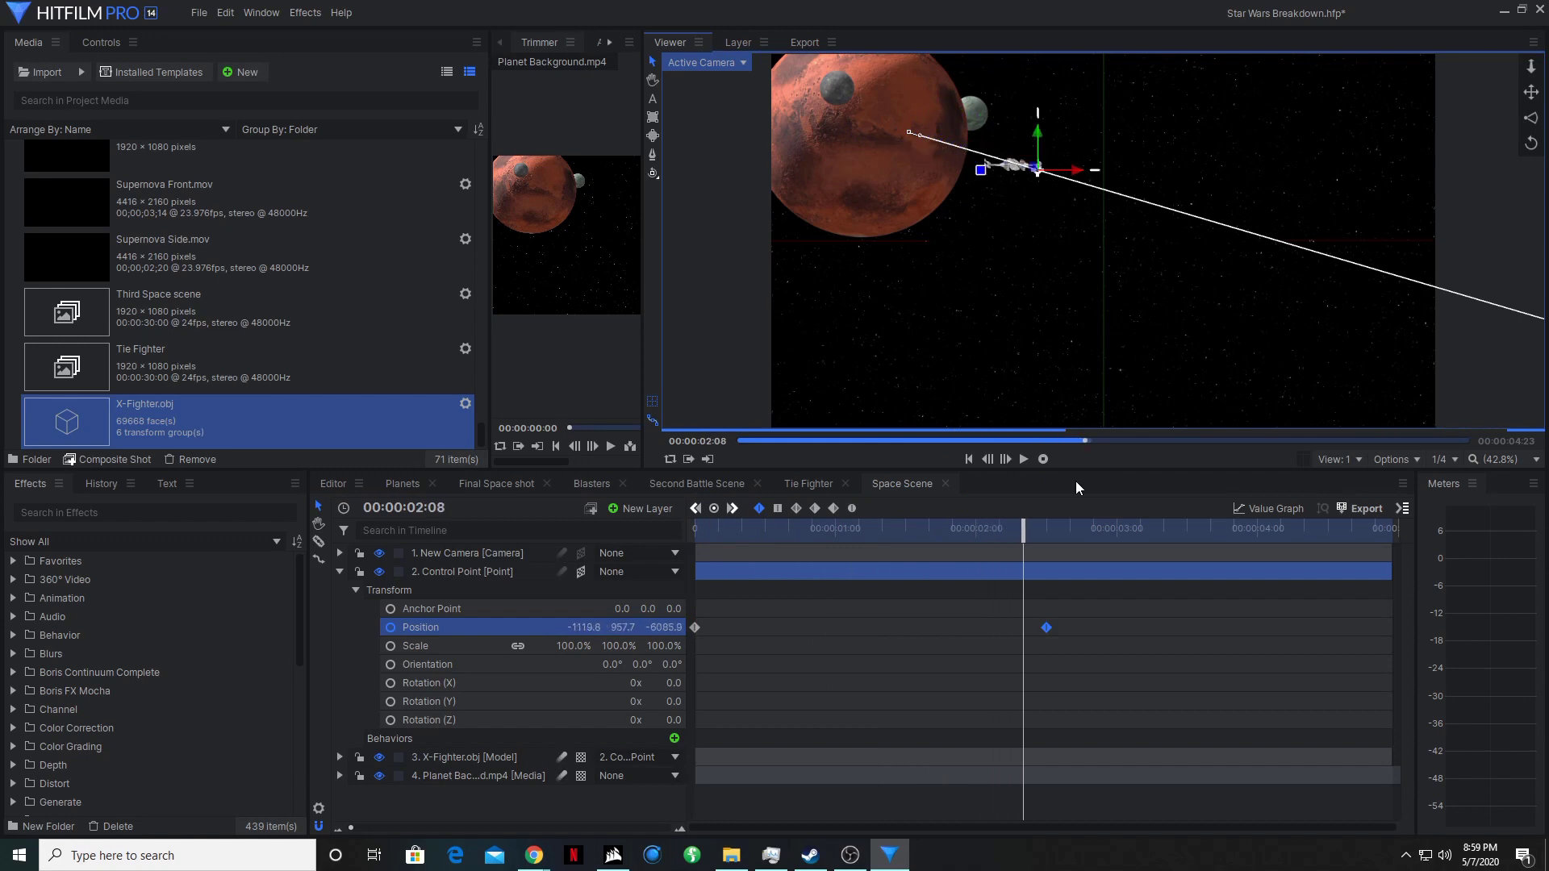
click(1044, 460)
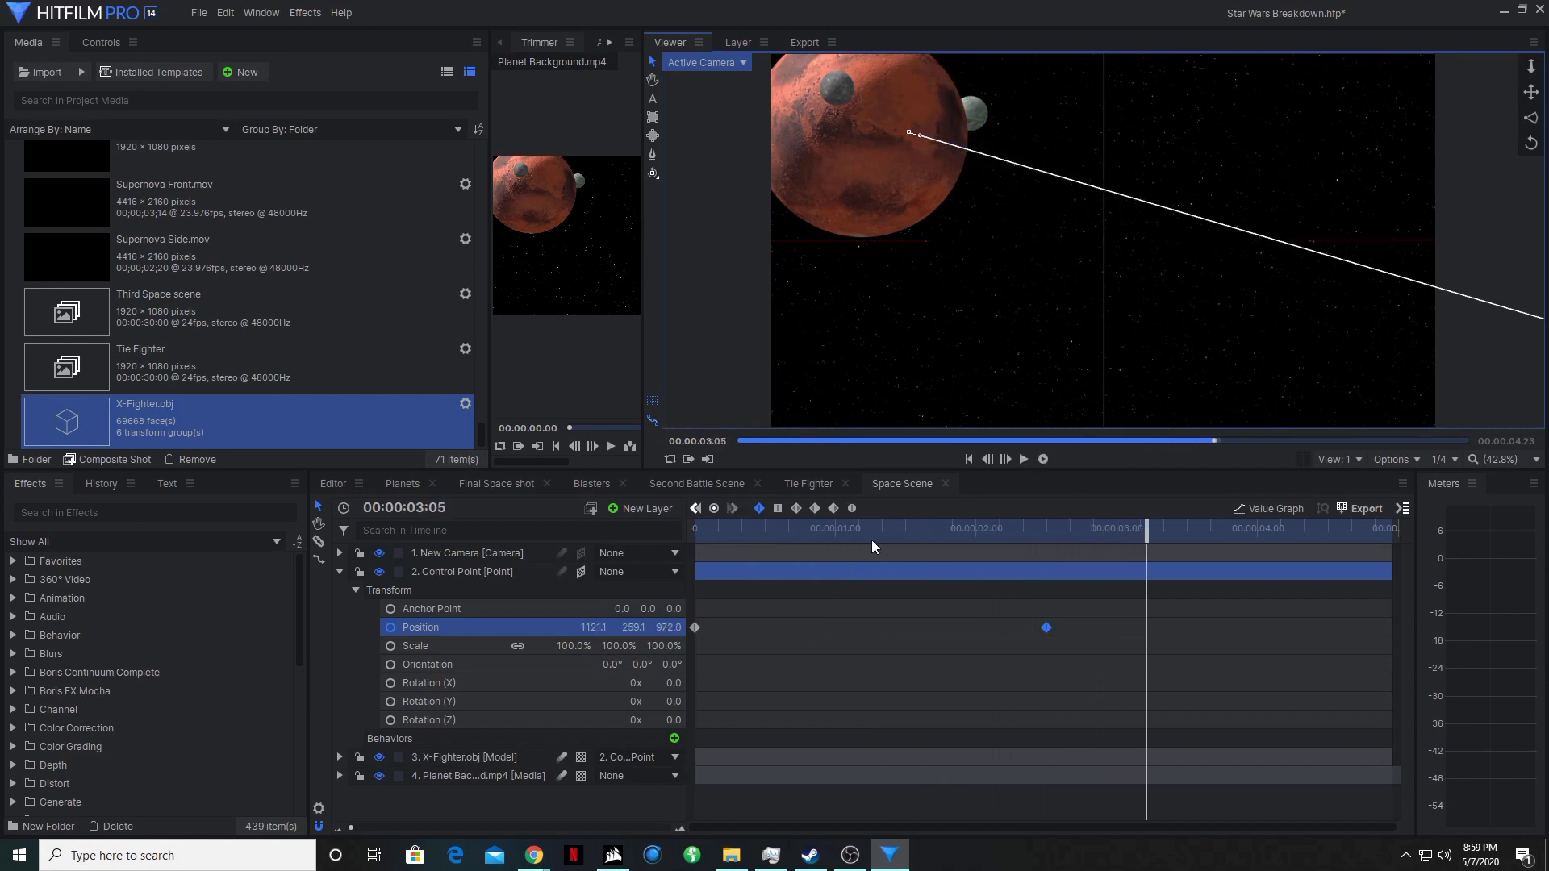
click(742, 529)
click(1024, 460)
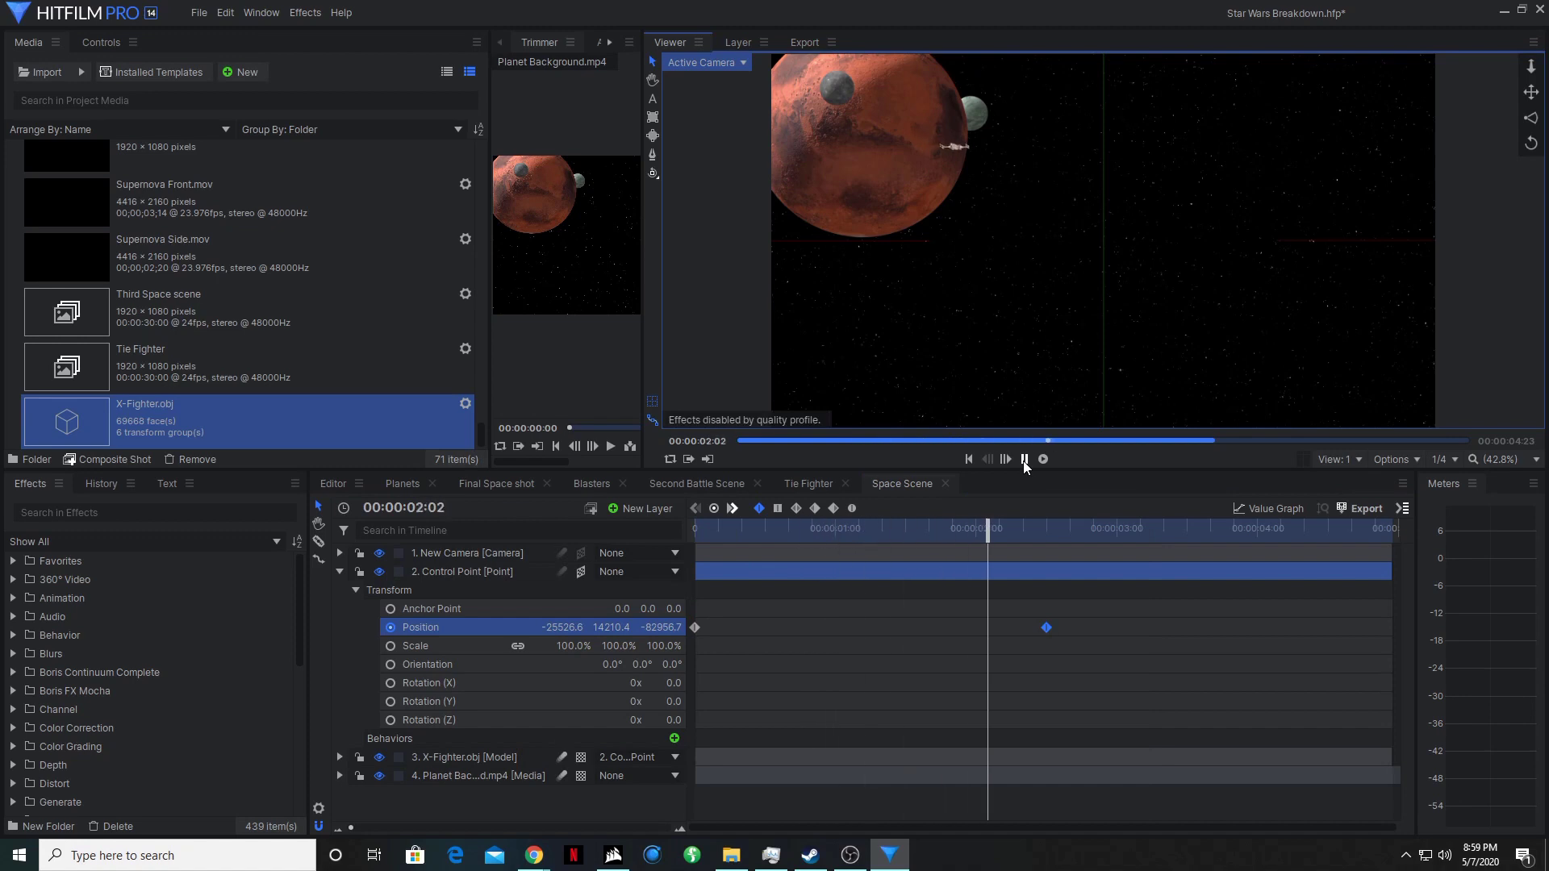
click(1024, 460)
drag(1039, 530, 1042, 534)
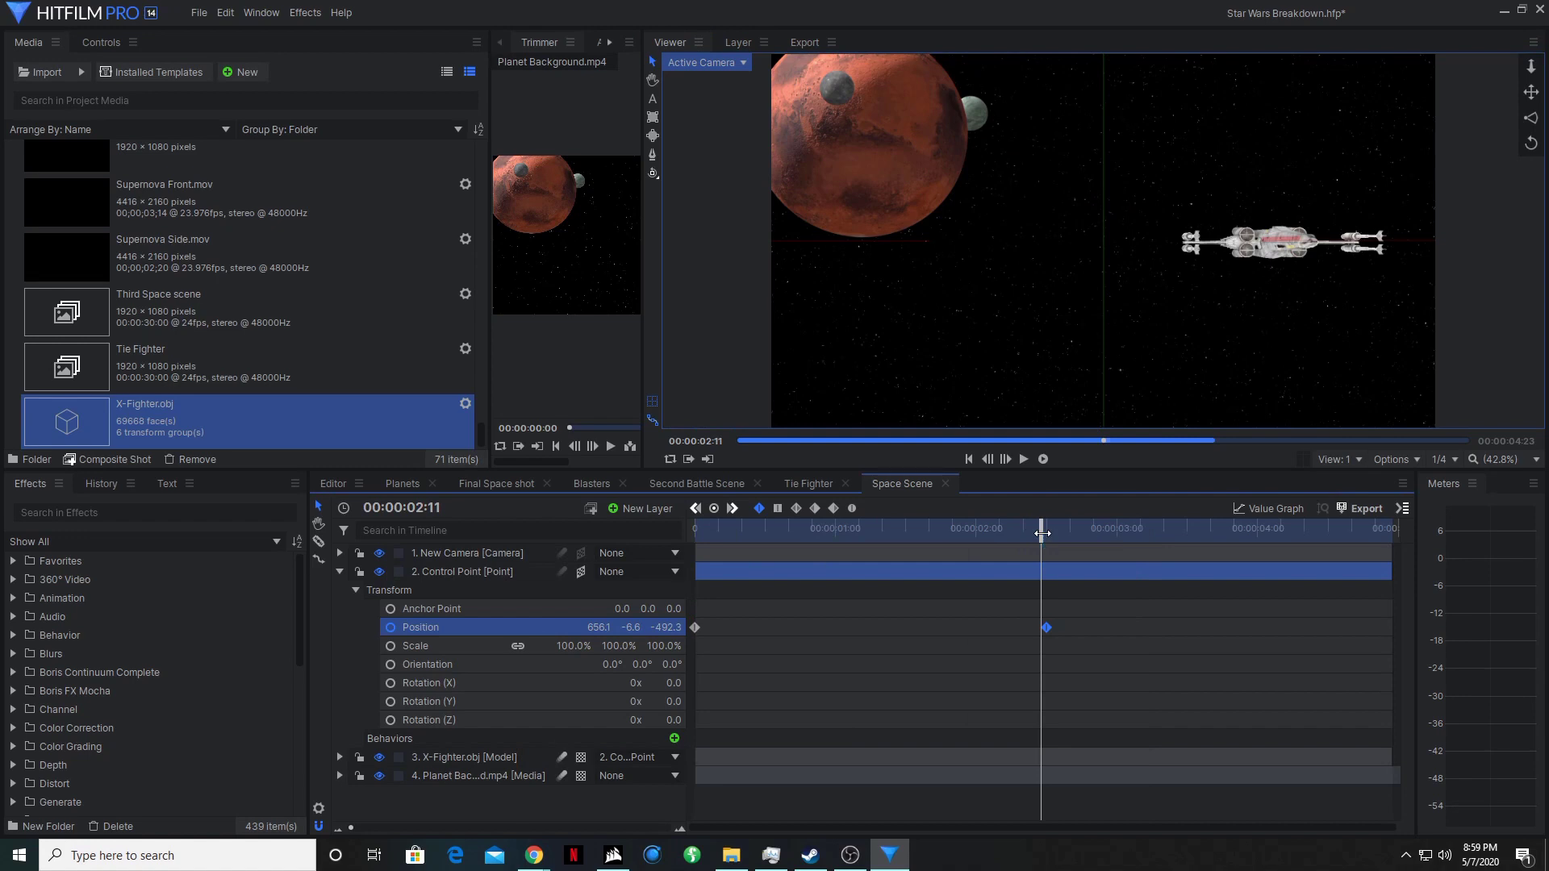
drag(1041, 531, 1042, 530)
Enter Control Point's X orientation near 33.8° and Y orientation 315.6°.
click(614, 665)
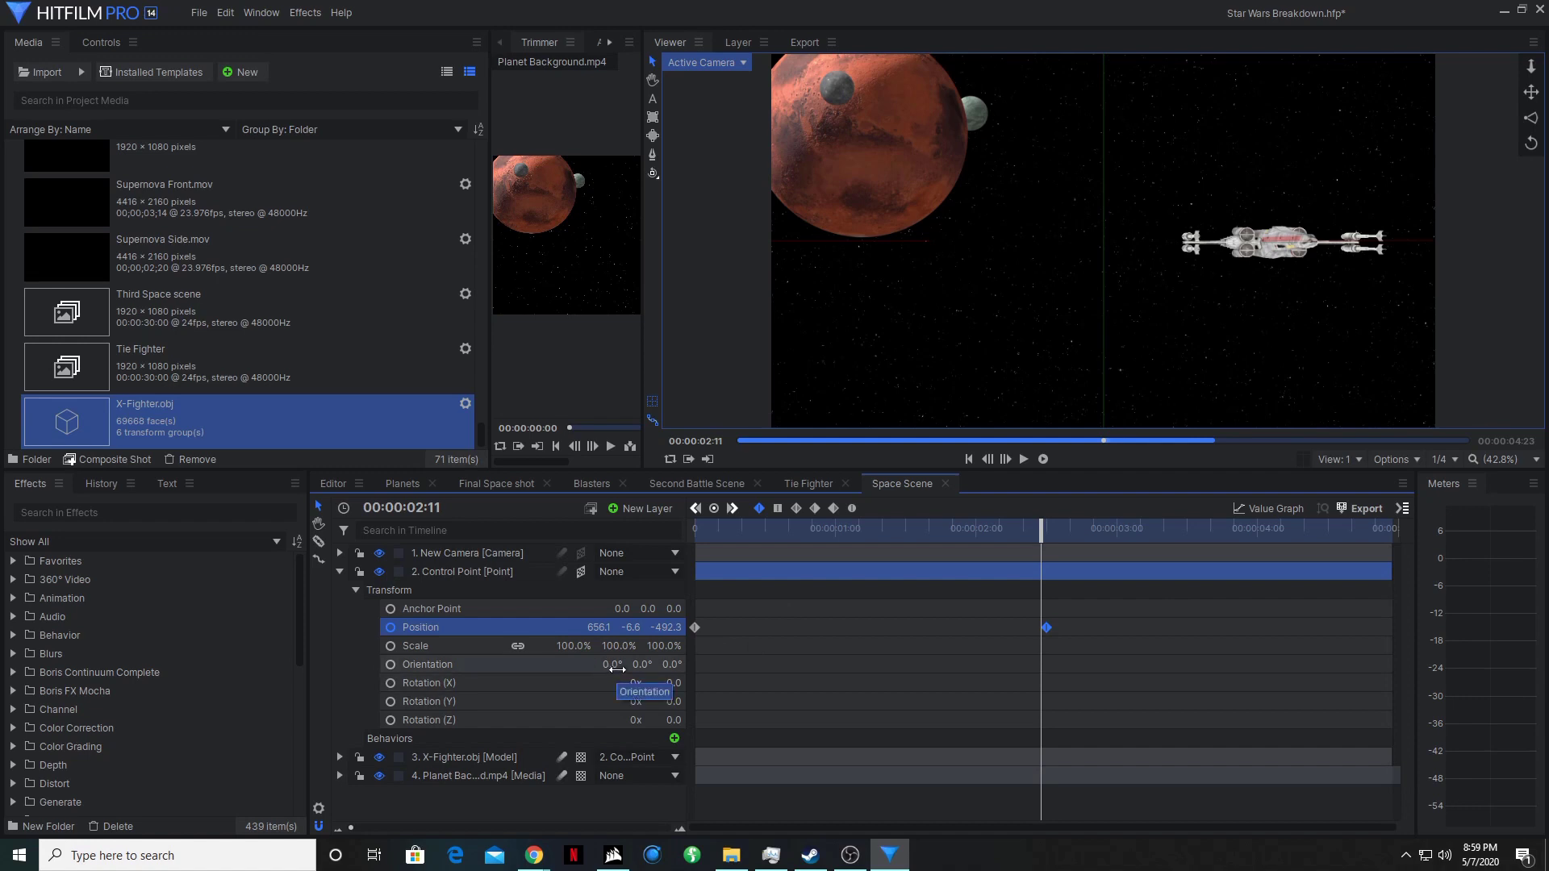
text(29)
key(Return)
drag(601, 664, 607, 654)
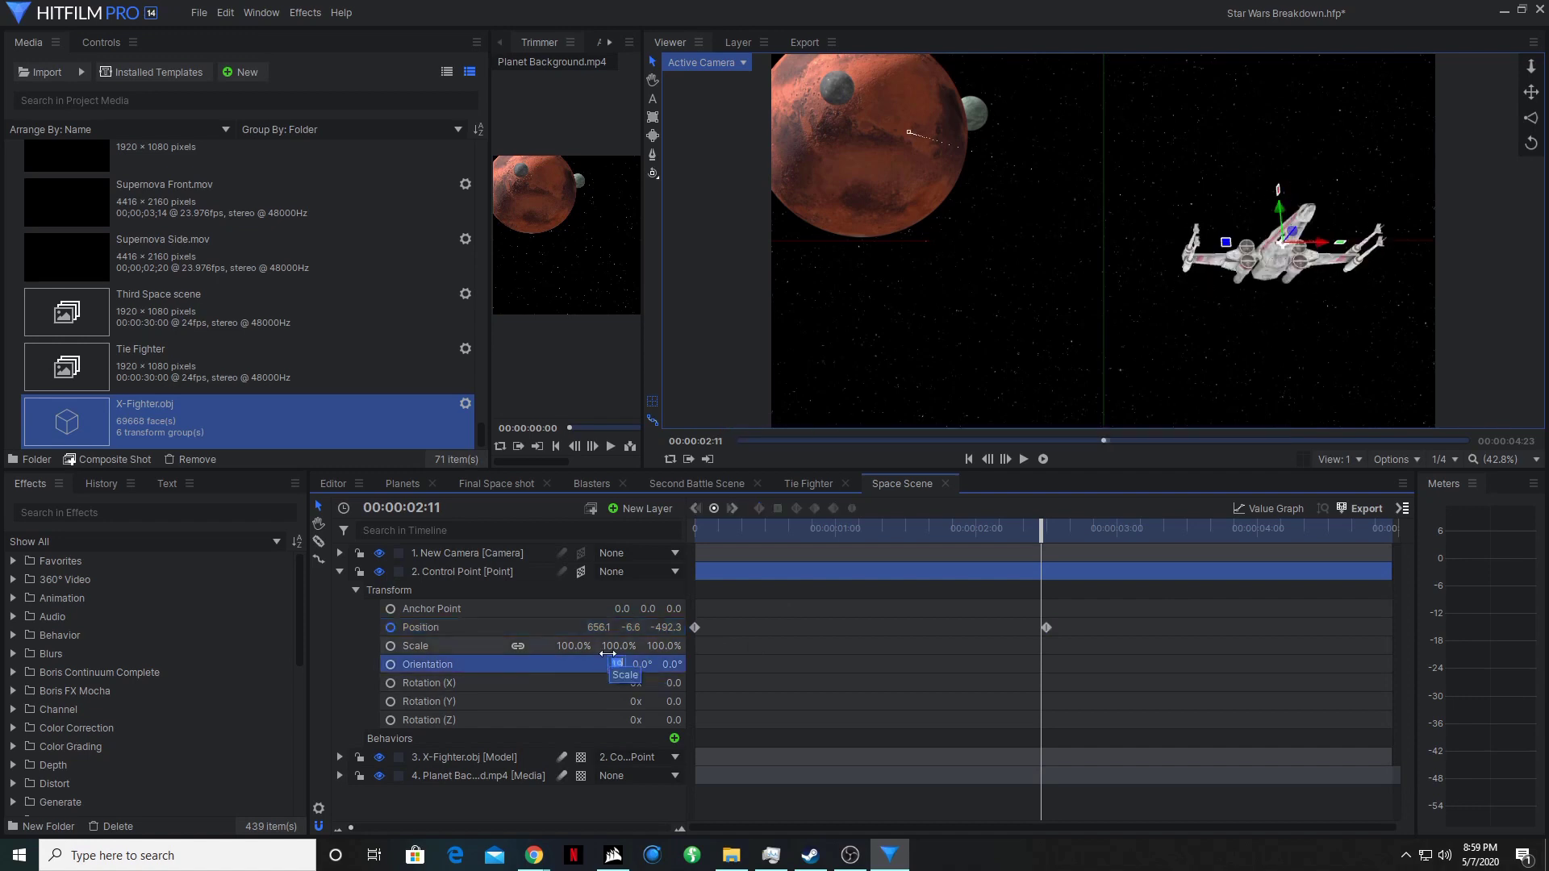
click(642, 664)
text(315.6)
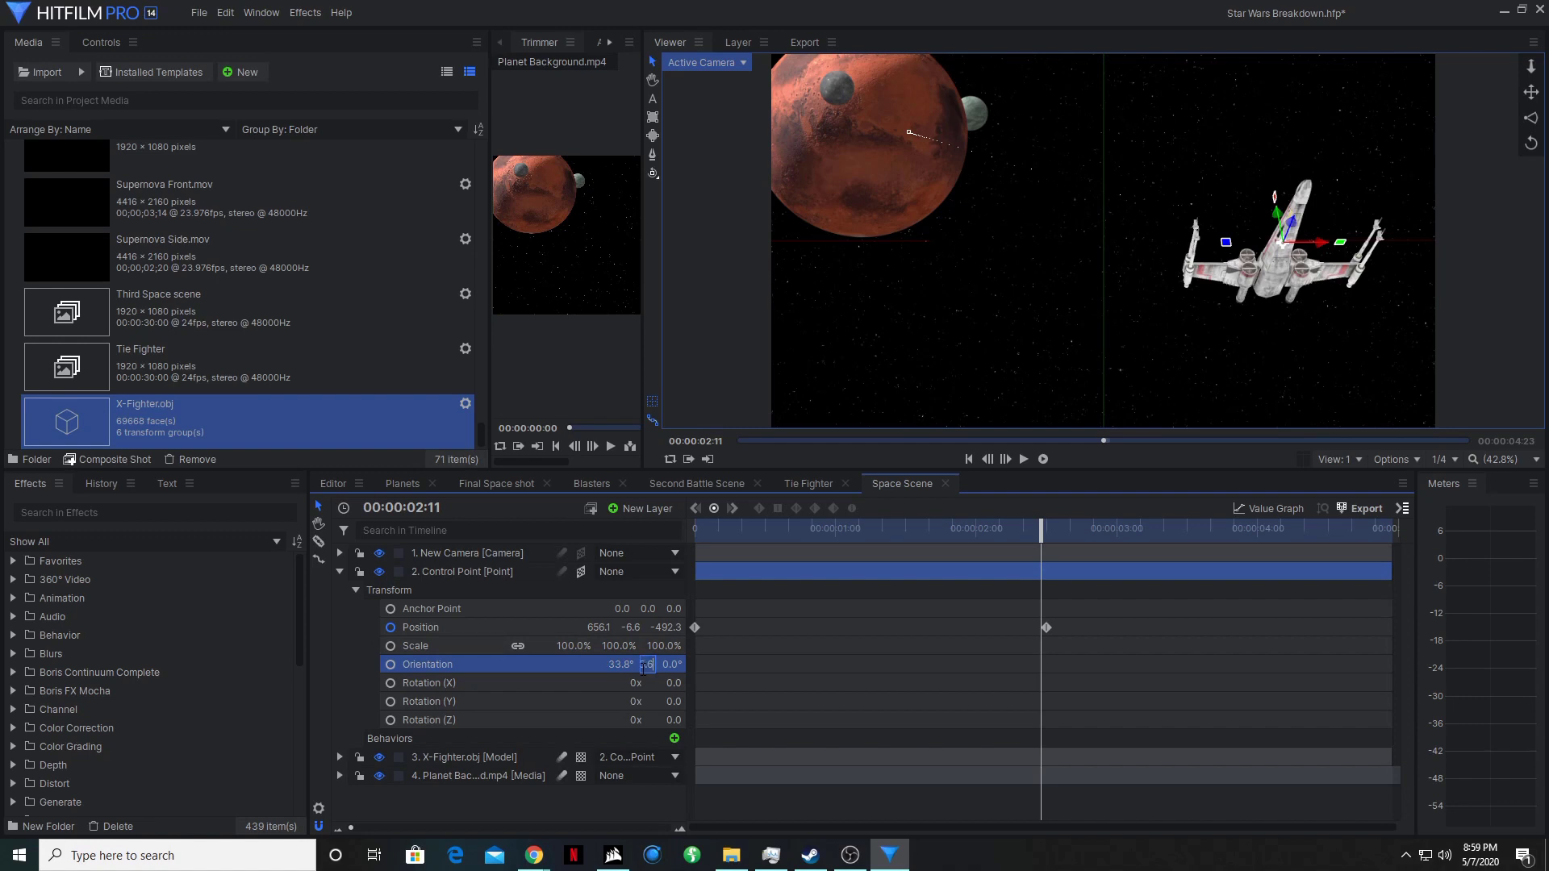
key(Return)
click(674, 664)
Set Z orientation to 14.9°, swing X to 333.8°, and scrub to check the angle.
text(14.9)
key(Return)
drag(601, 664, 712, 673)
mouse_move(1041, 534)
mouse_down()
mouse_move(911, 539)
mouse_move(1068, 539)
mouse_move(980, 528)
mouse_move(1041, 525)
mouse_move(1025, 523)
mouse_up()
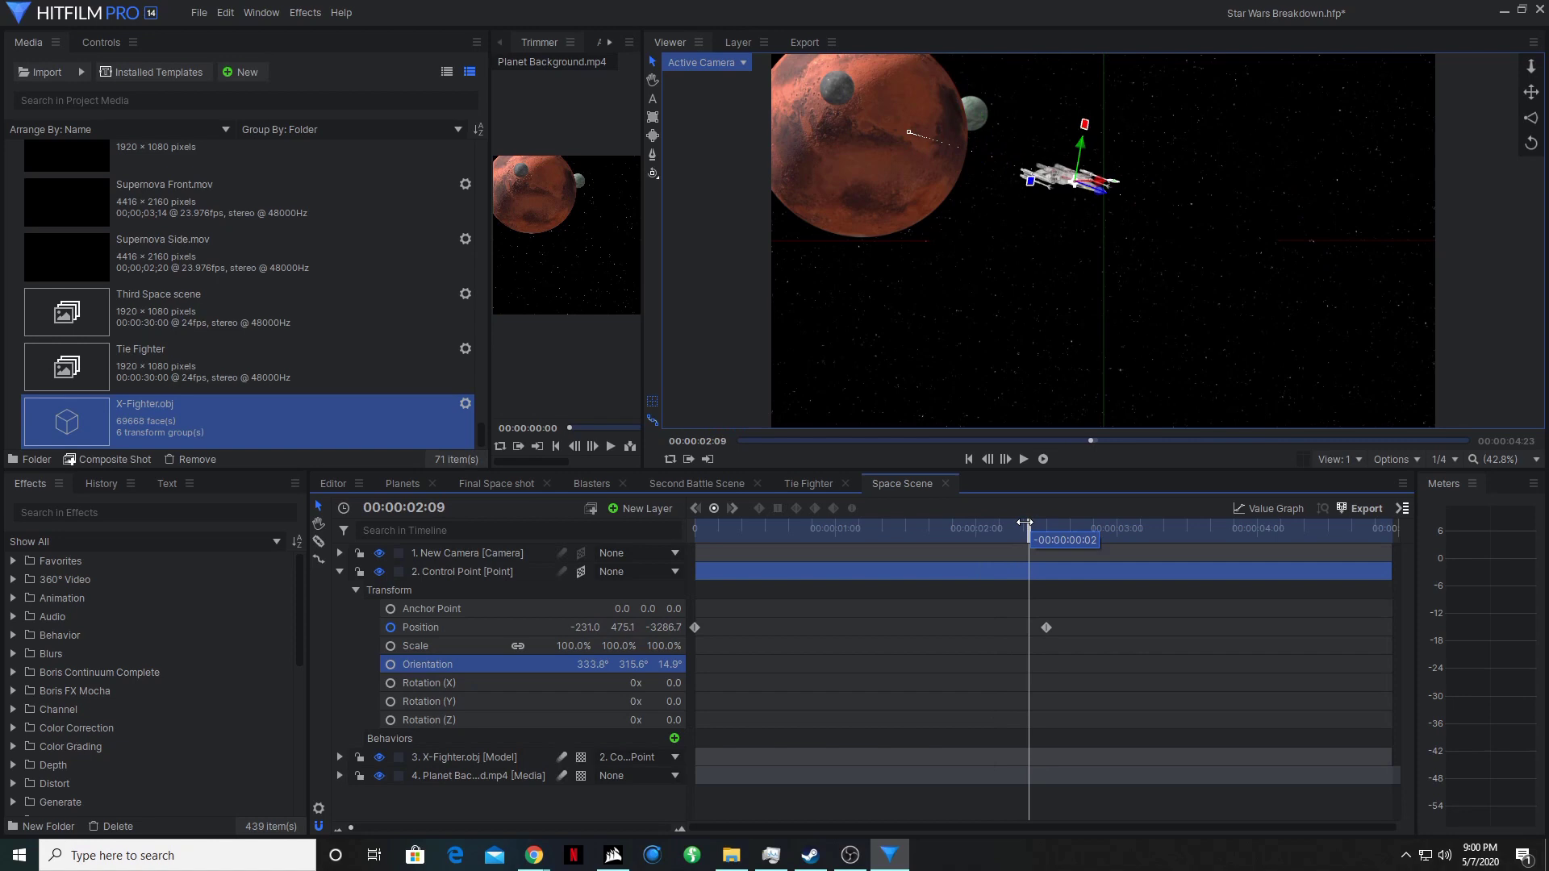
Move to 00:00:02:00 and keyframe Control Point's Rotation X, Y and Z.
drag(1024, 523, 1024, 523)
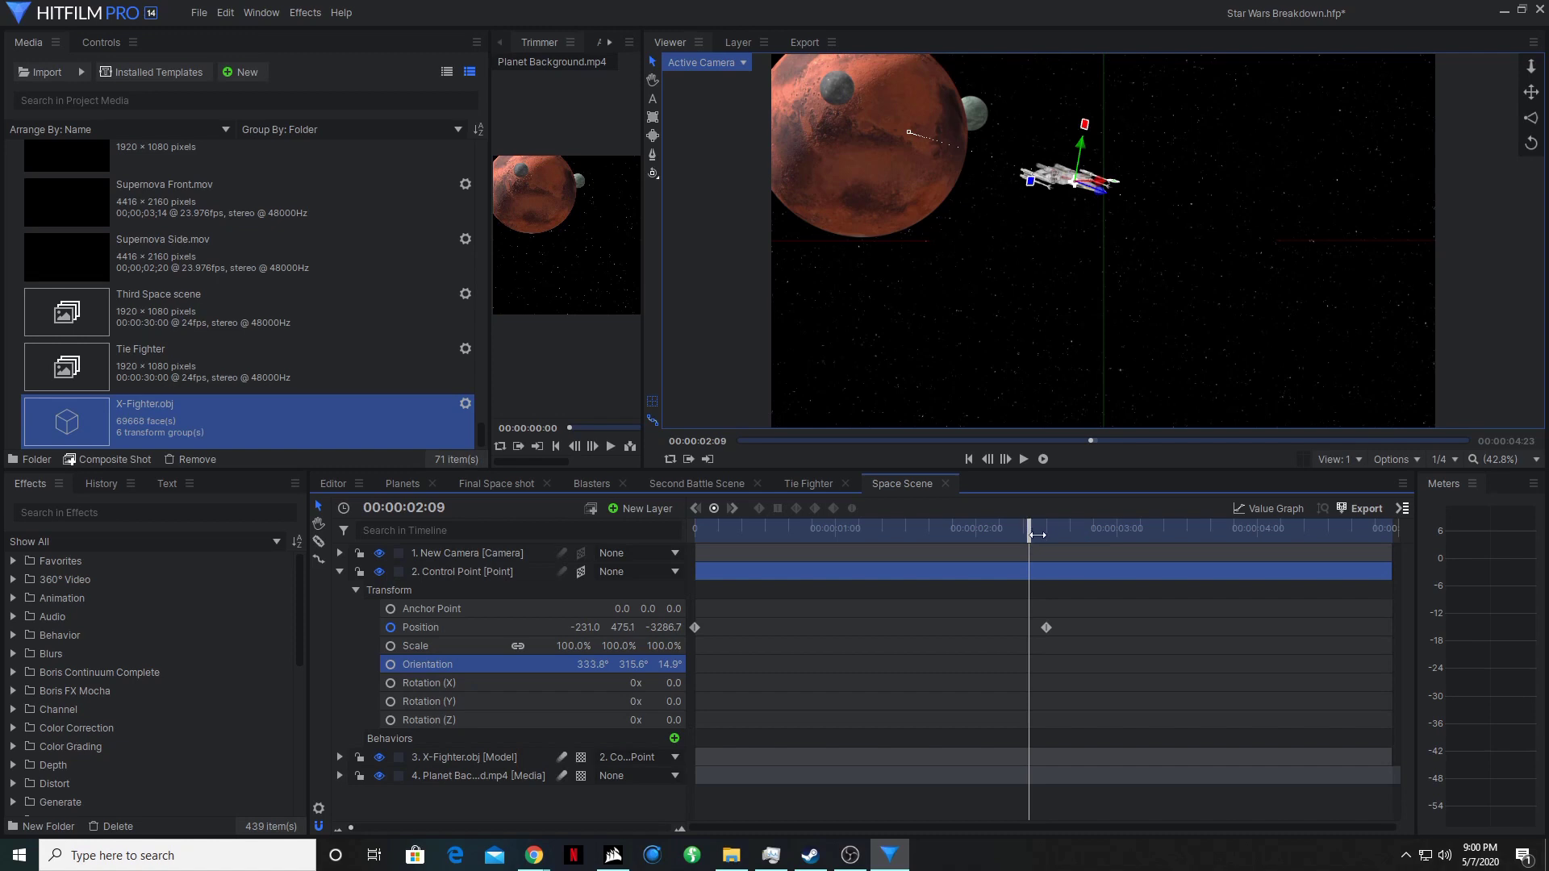
drag(1034, 532, 978, 529)
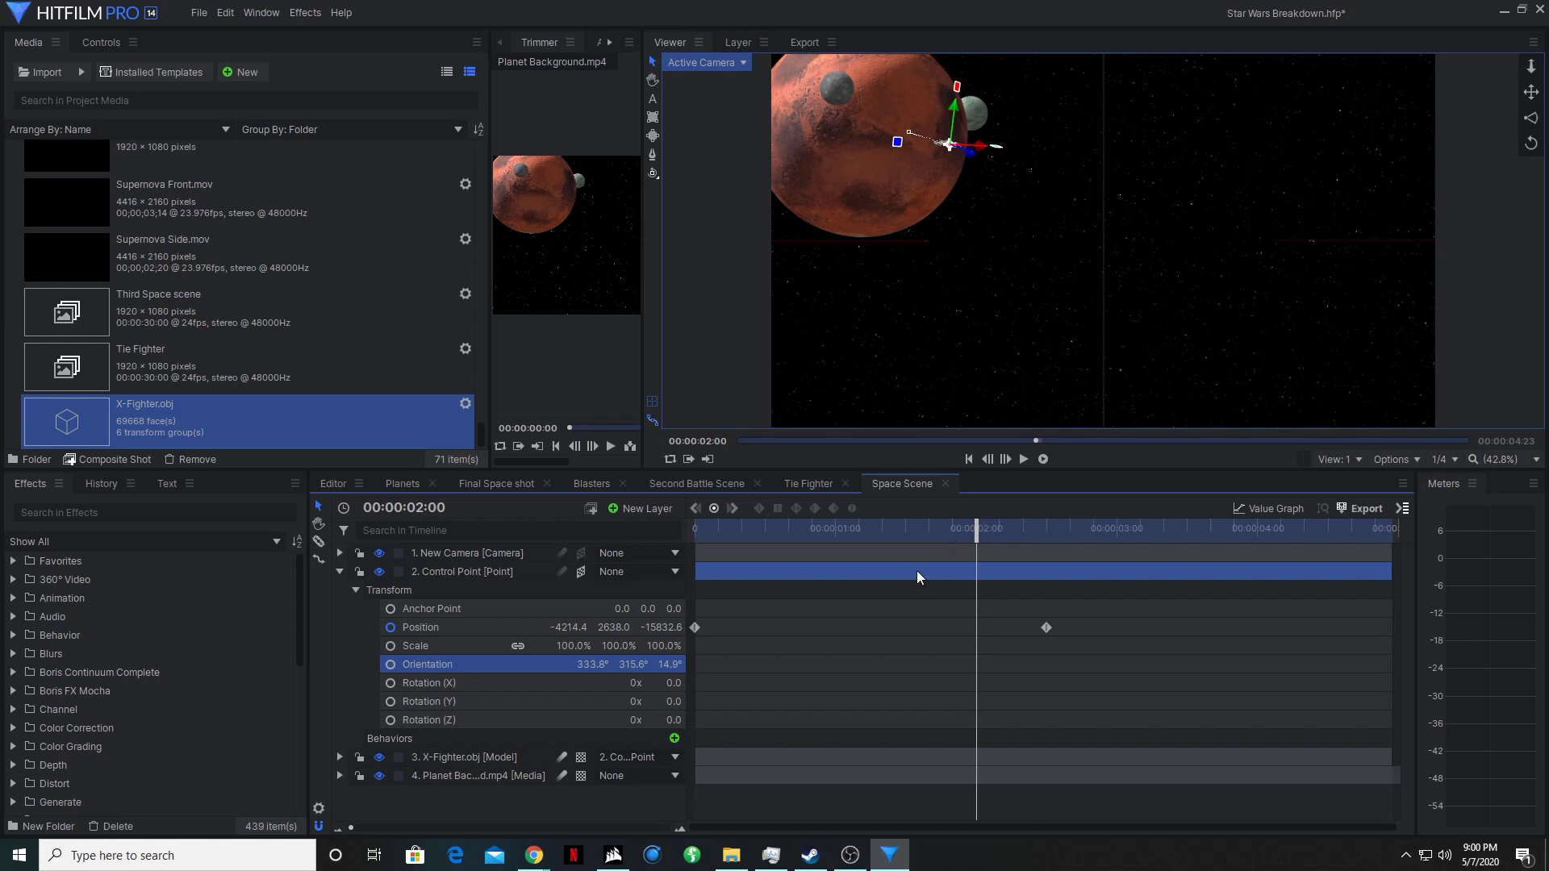
click(391, 683)
click(390, 701)
click(391, 718)
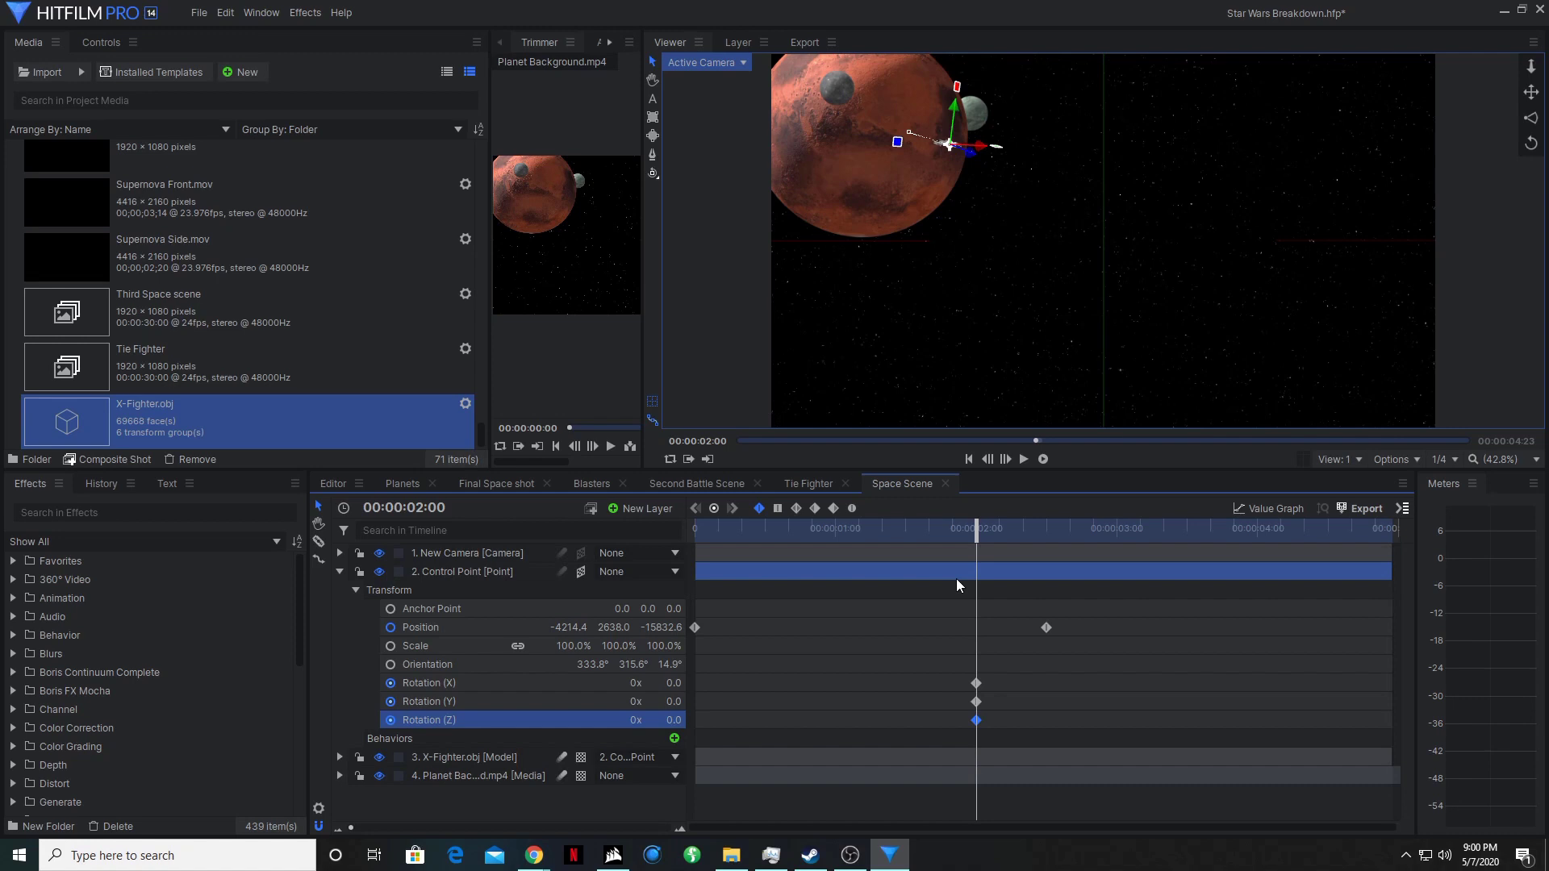
At 00:00:02:12 raise Rotation (Z) to 42.0 and scrub back to review the roll.
click(1047, 530)
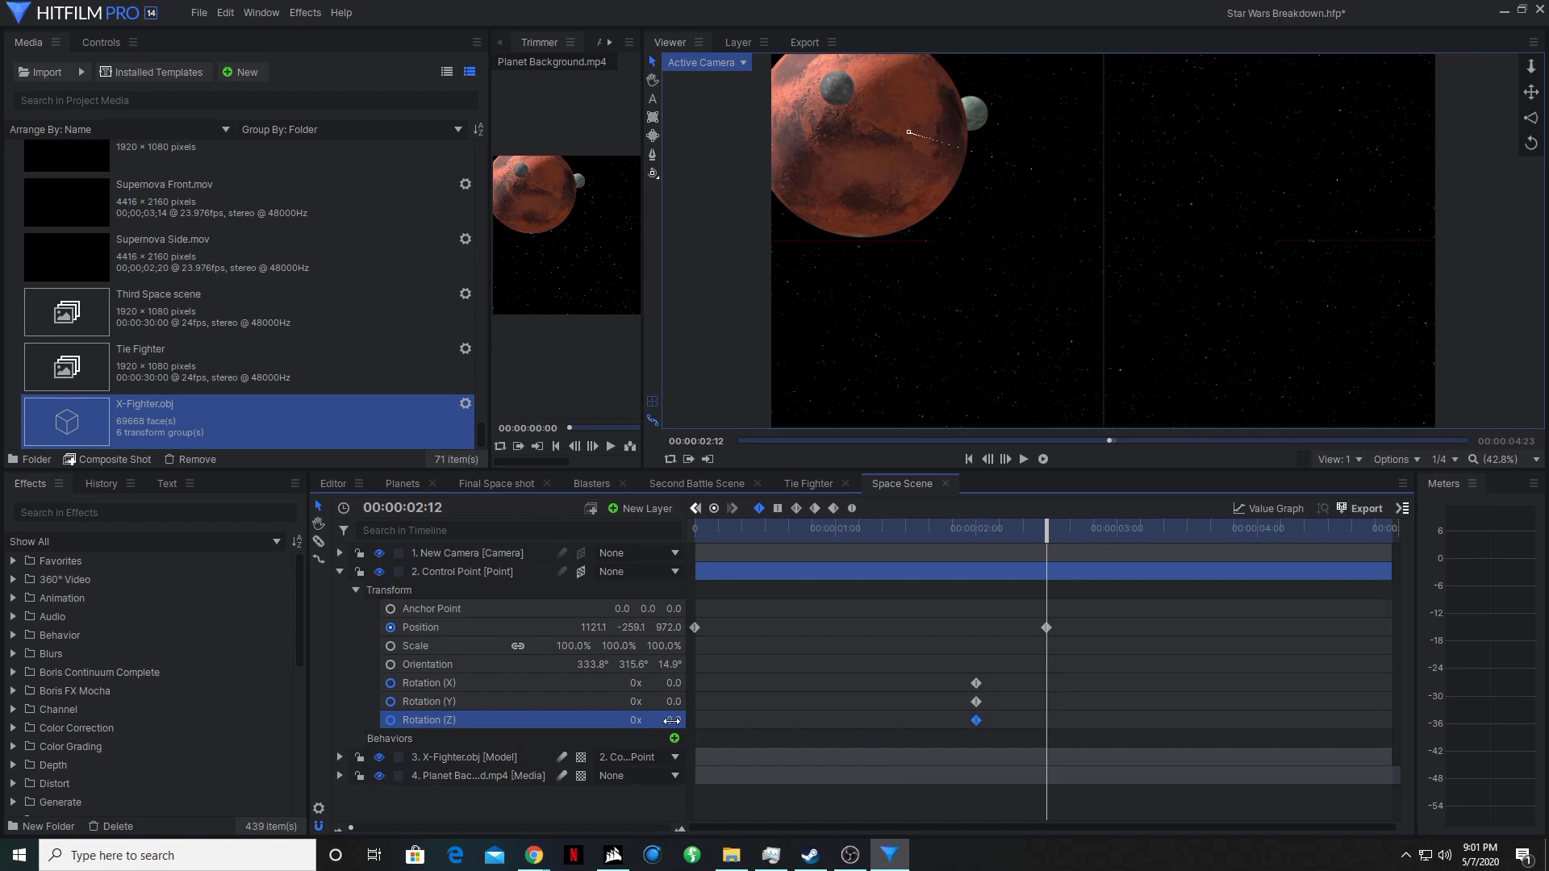
drag(671, 721, 706, 721)
drag(1046, 533, 682, 536)
Preview the X-Wing's rolling flight from the start, then park the playhead at about 00:00:02:11.
click(1042, 461)
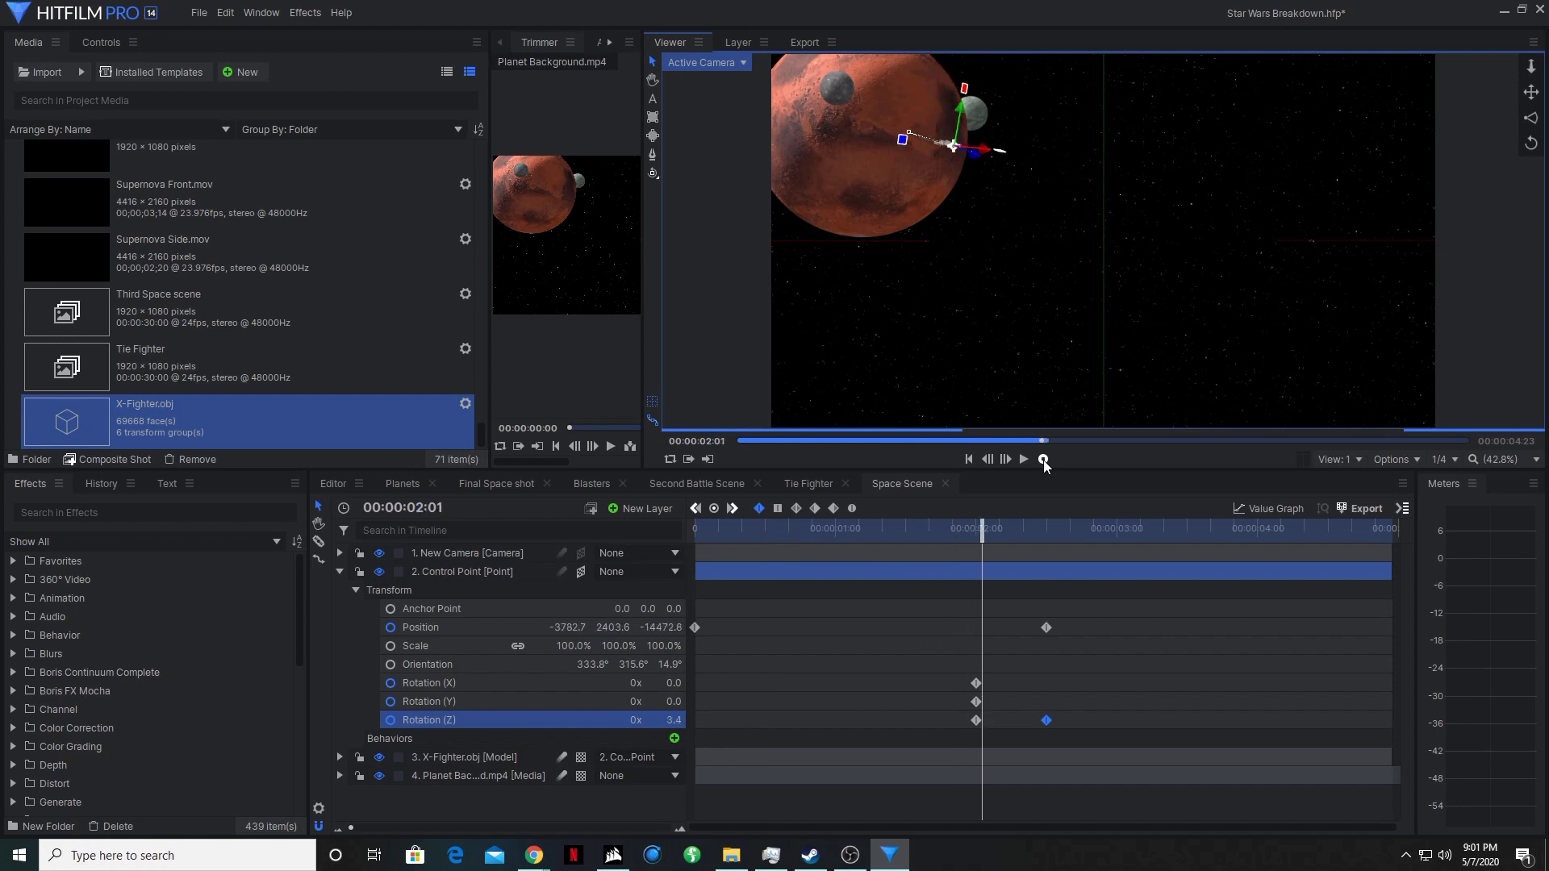
click(1043, 460)
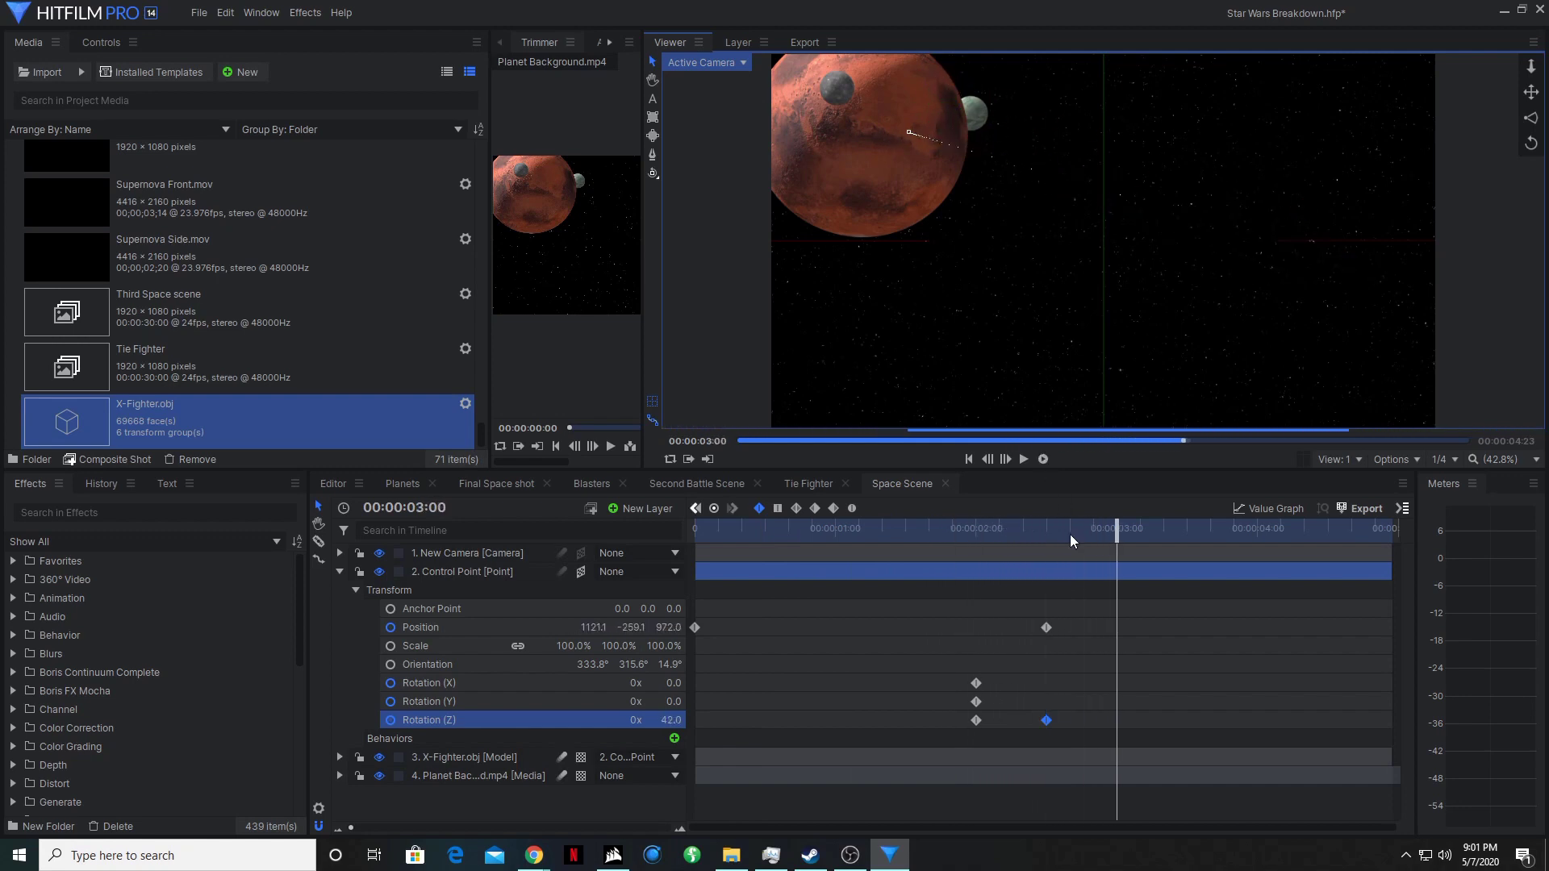
drag(1113, 528, 680, 511)
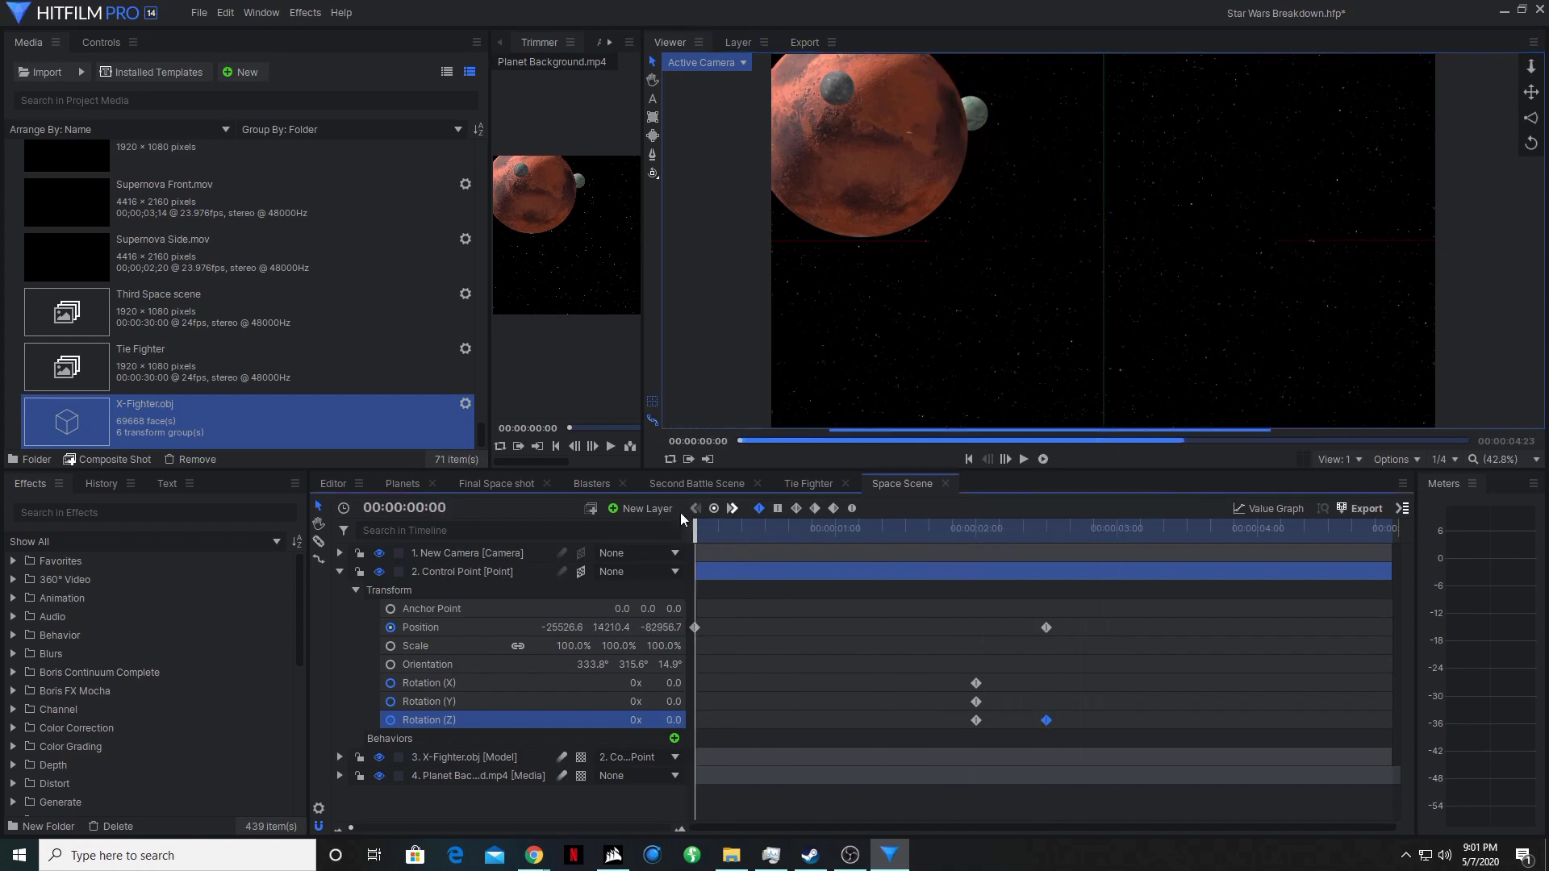
click(1022, 459)
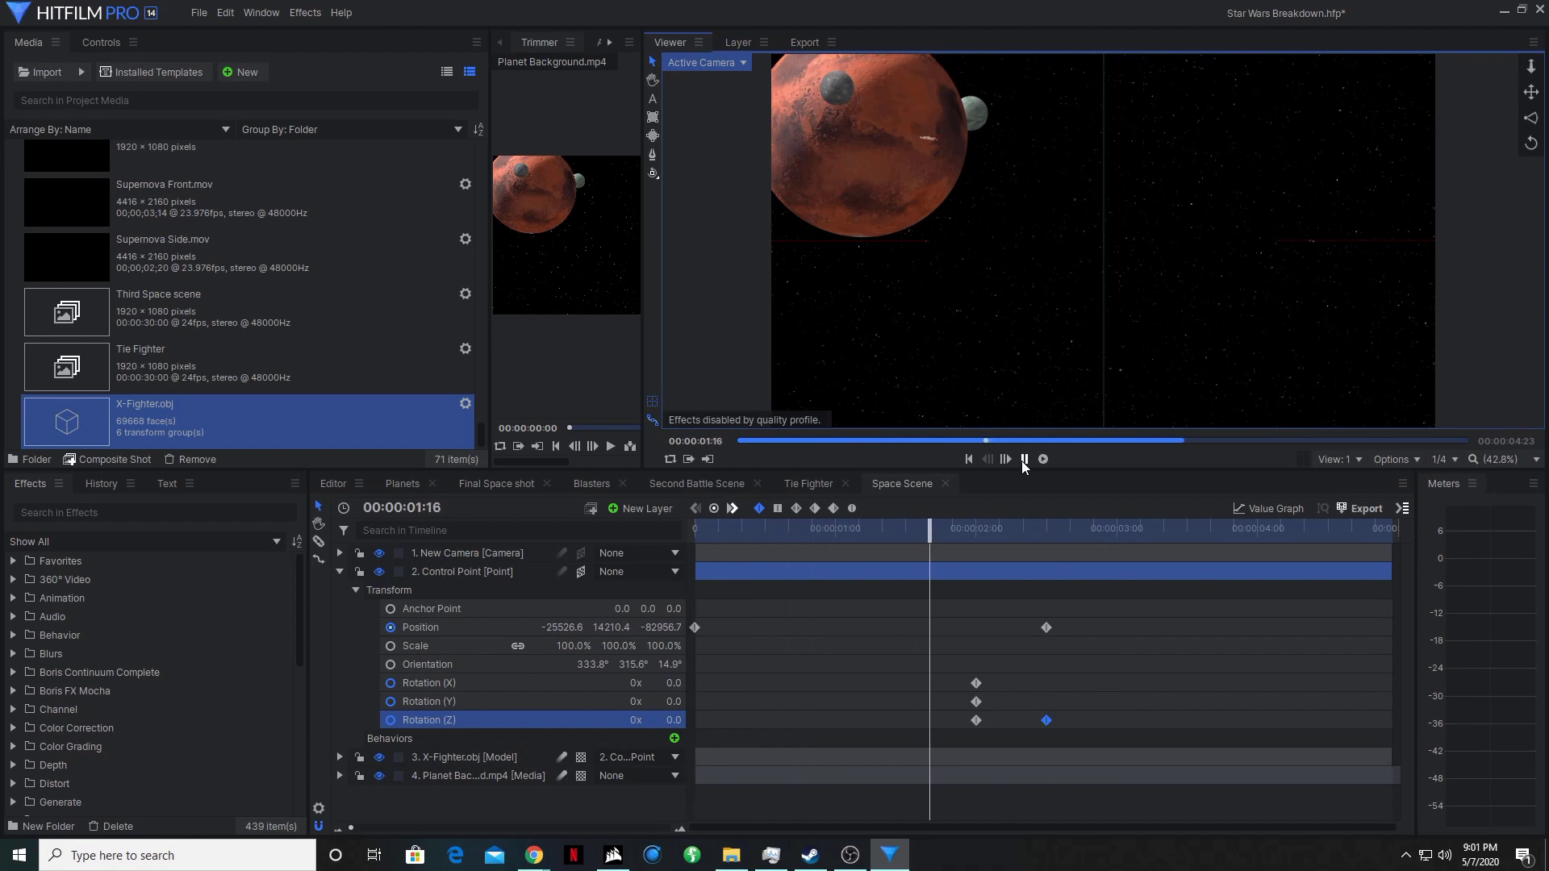
click(1023, 459)
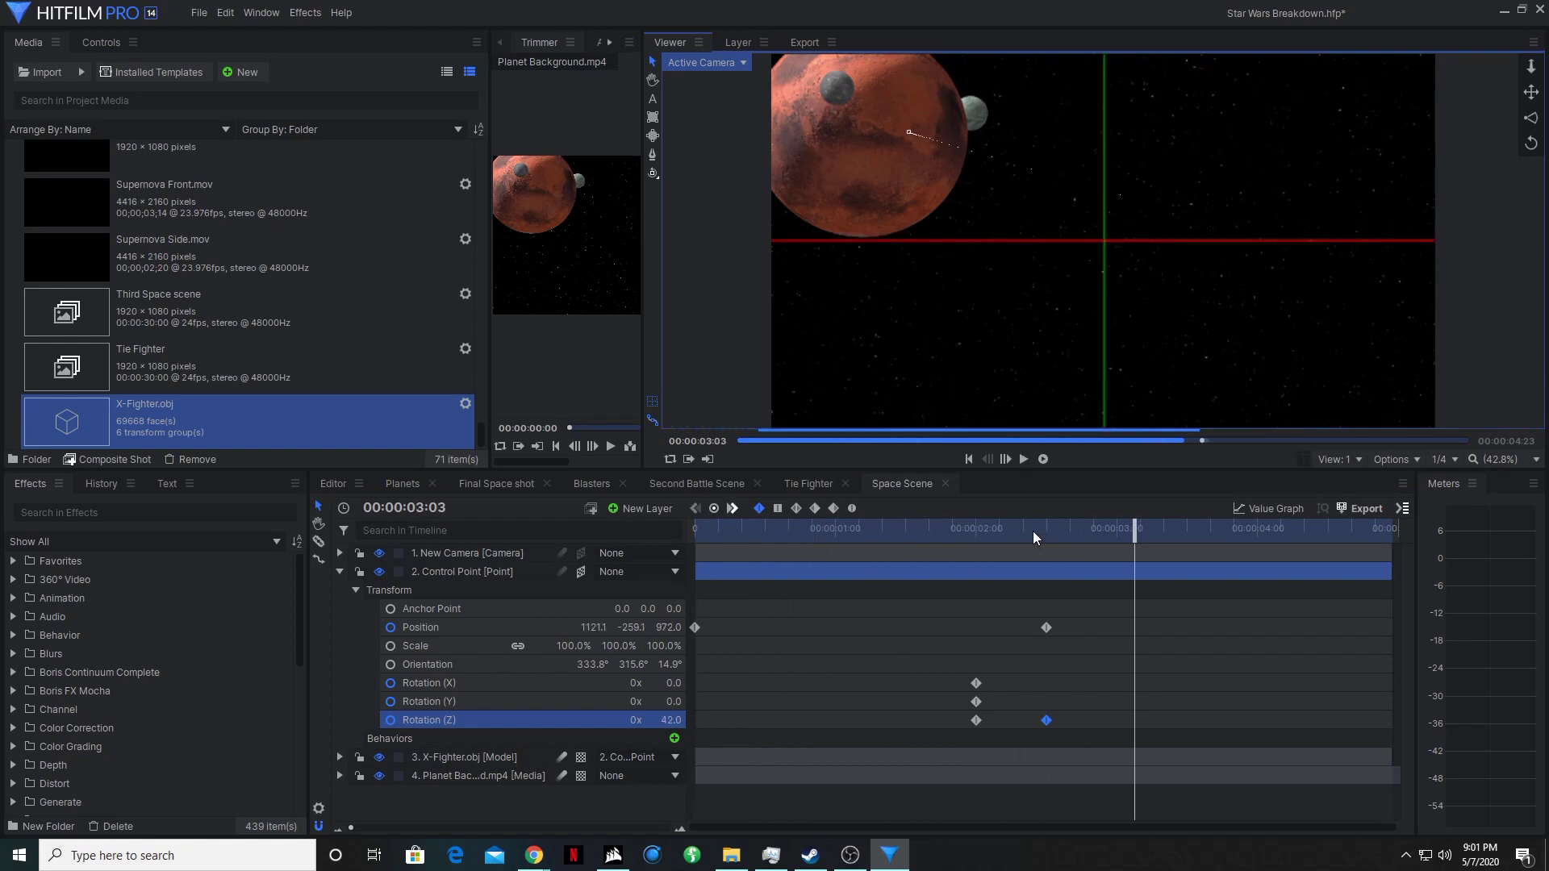
mouse_move(1032, 531)
mouse_down()
mouse_move(975, 528)
mouse_move(1034, 521)
mouse_up()
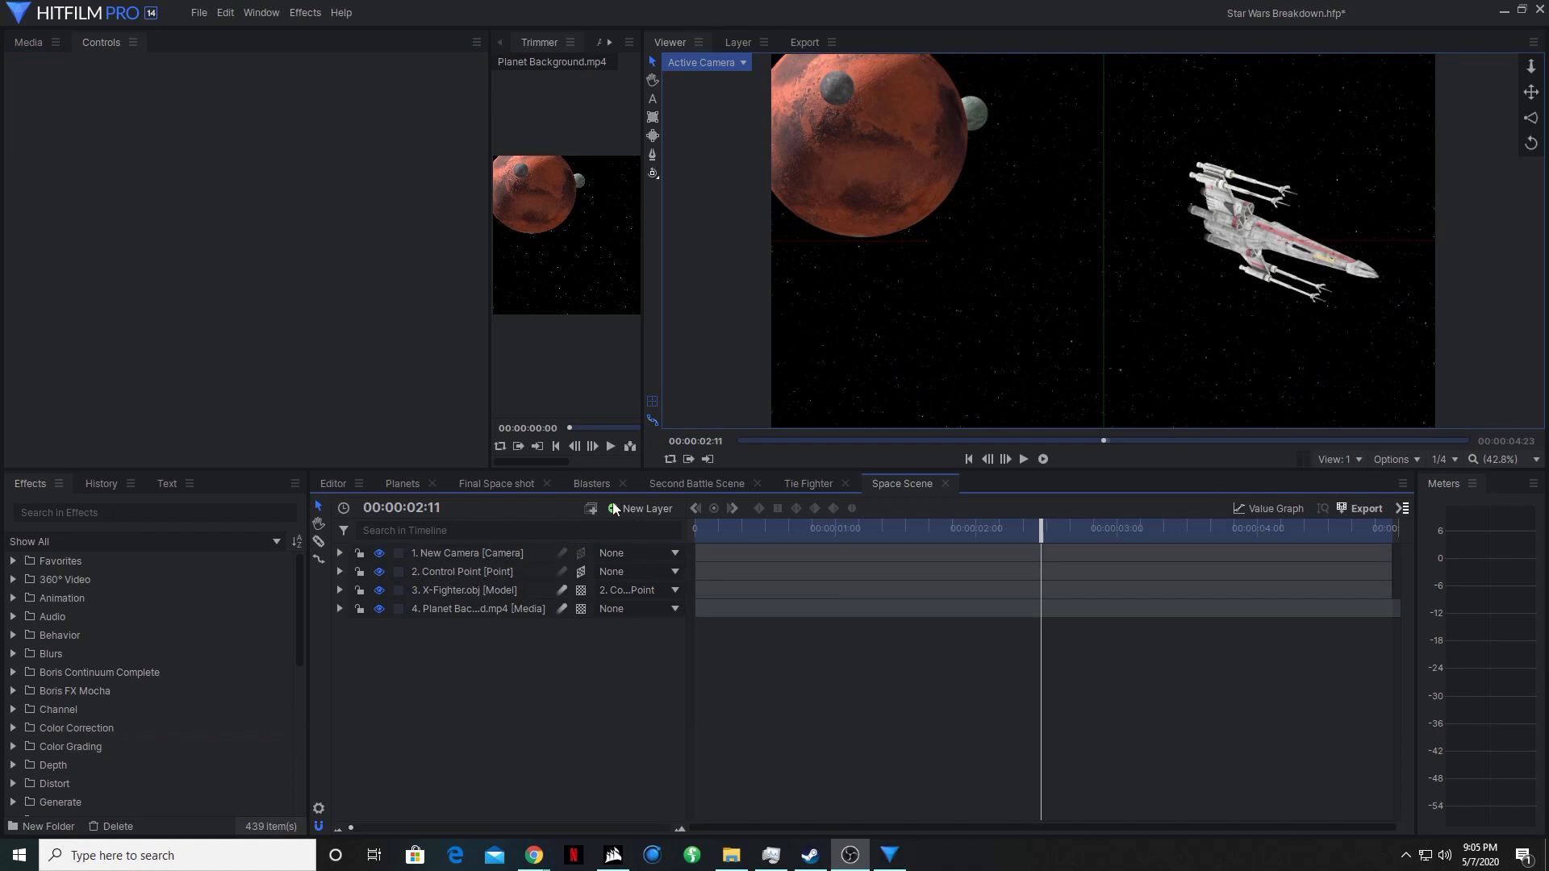
Add a new light layer and rename it Point Ligh 1.
click(612, 504)
click(660, 597)
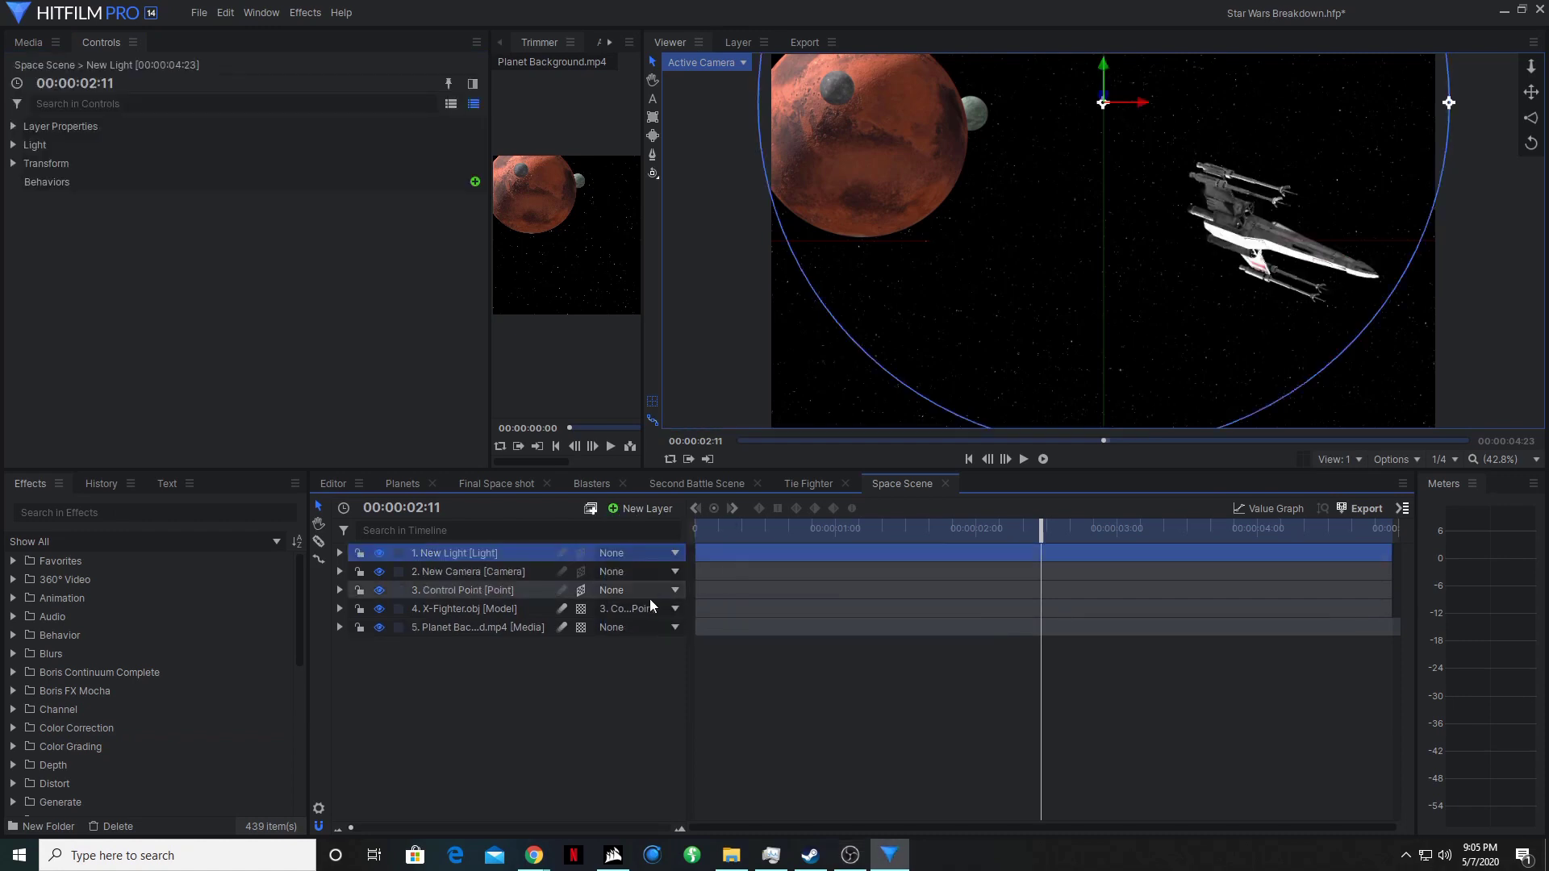
double_click(437, 552)
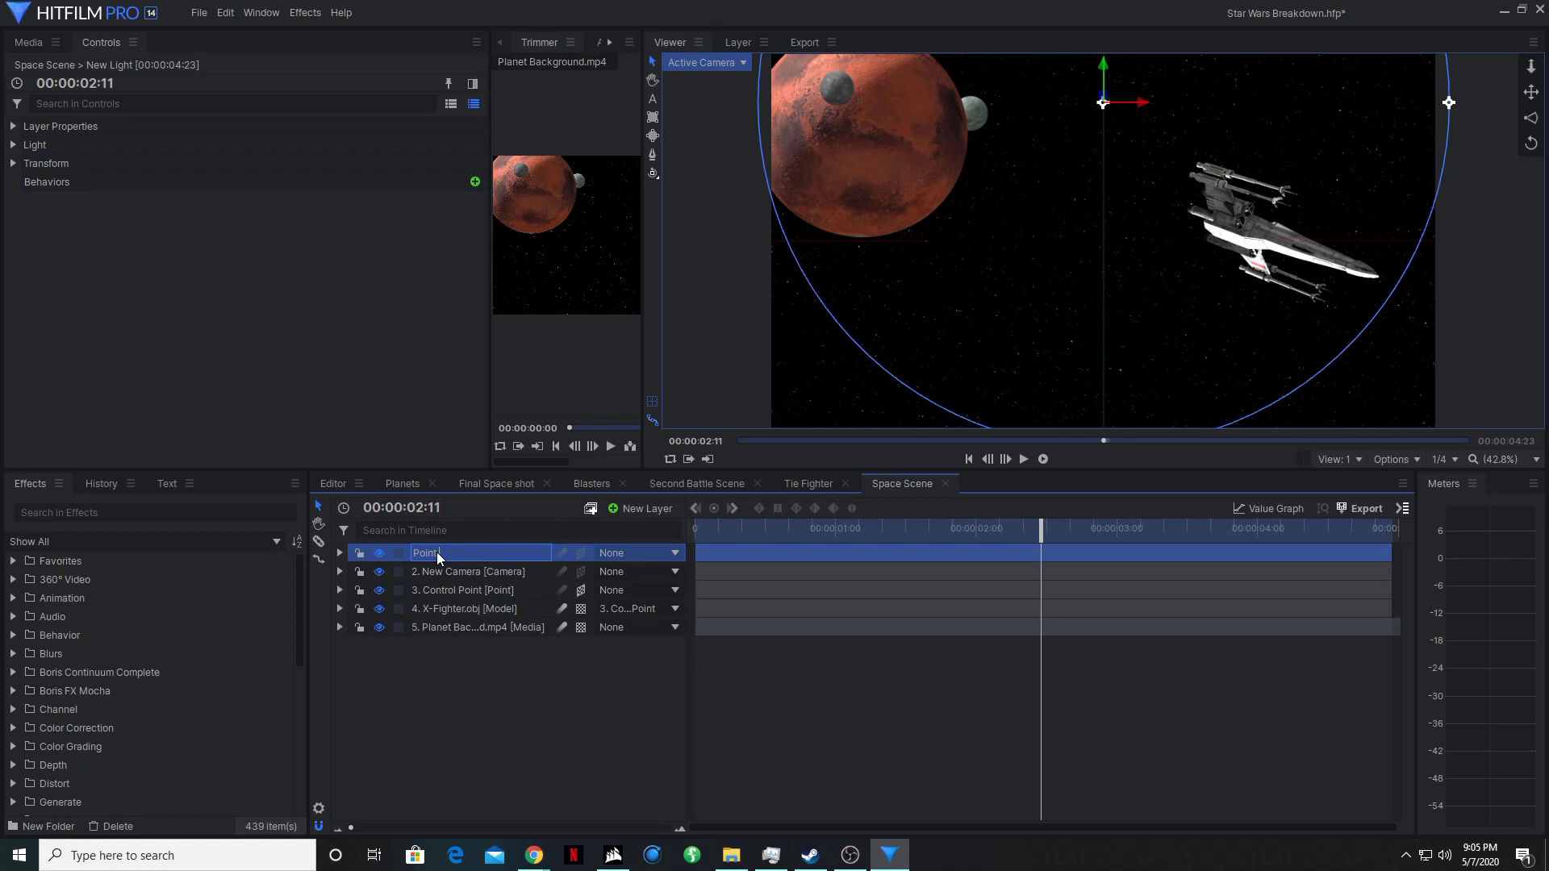
key(Return)
Set Point Ligh 1's position to 20612.3, -3449.6, -30289.9.
click(29, 145)
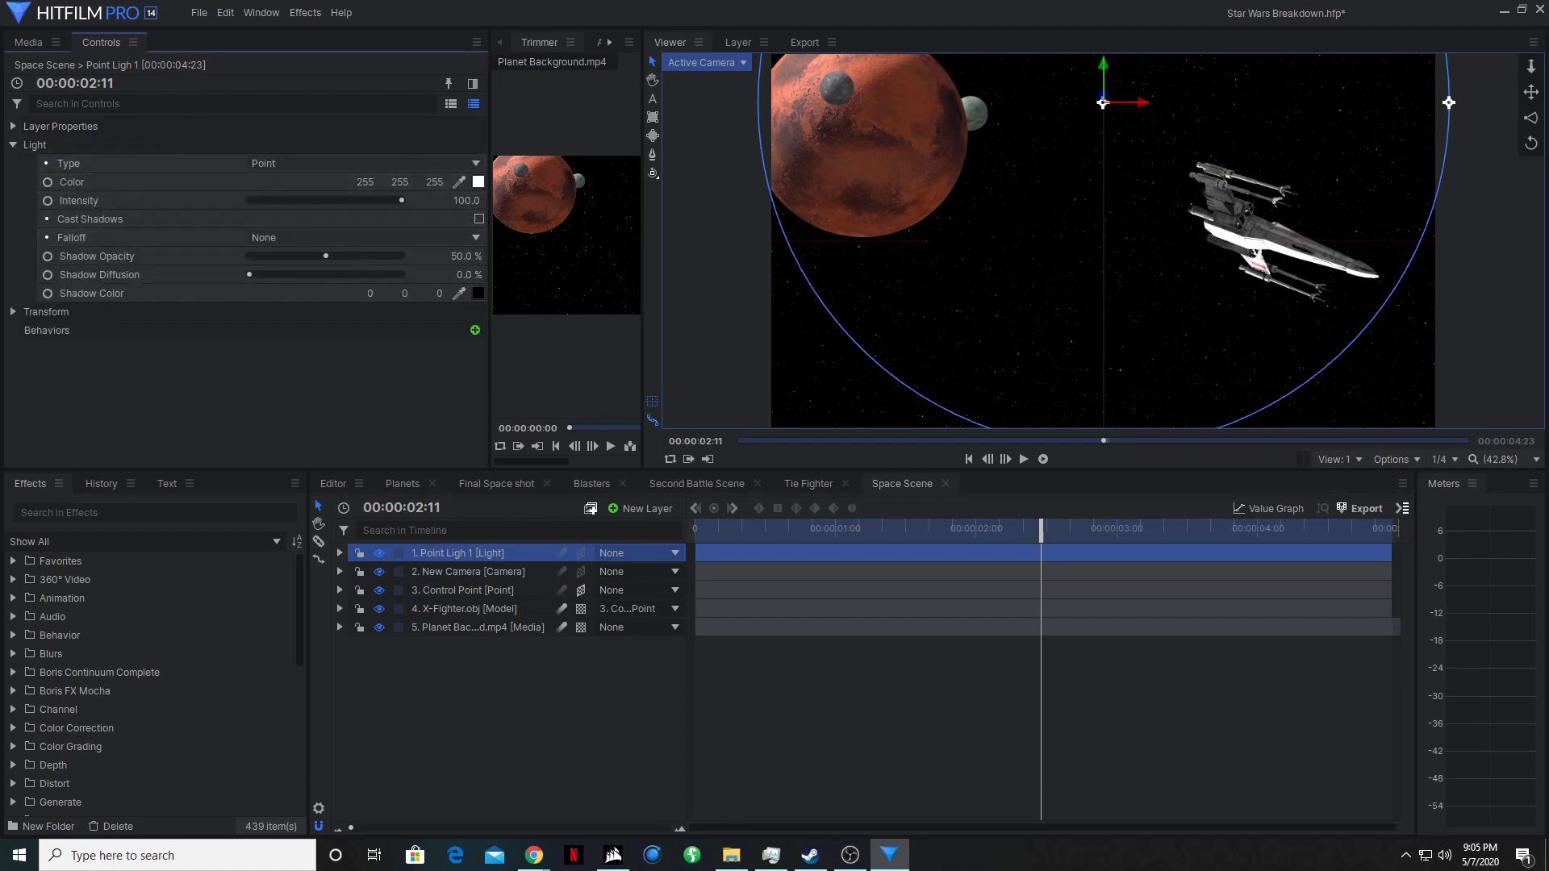
click(12, 312)
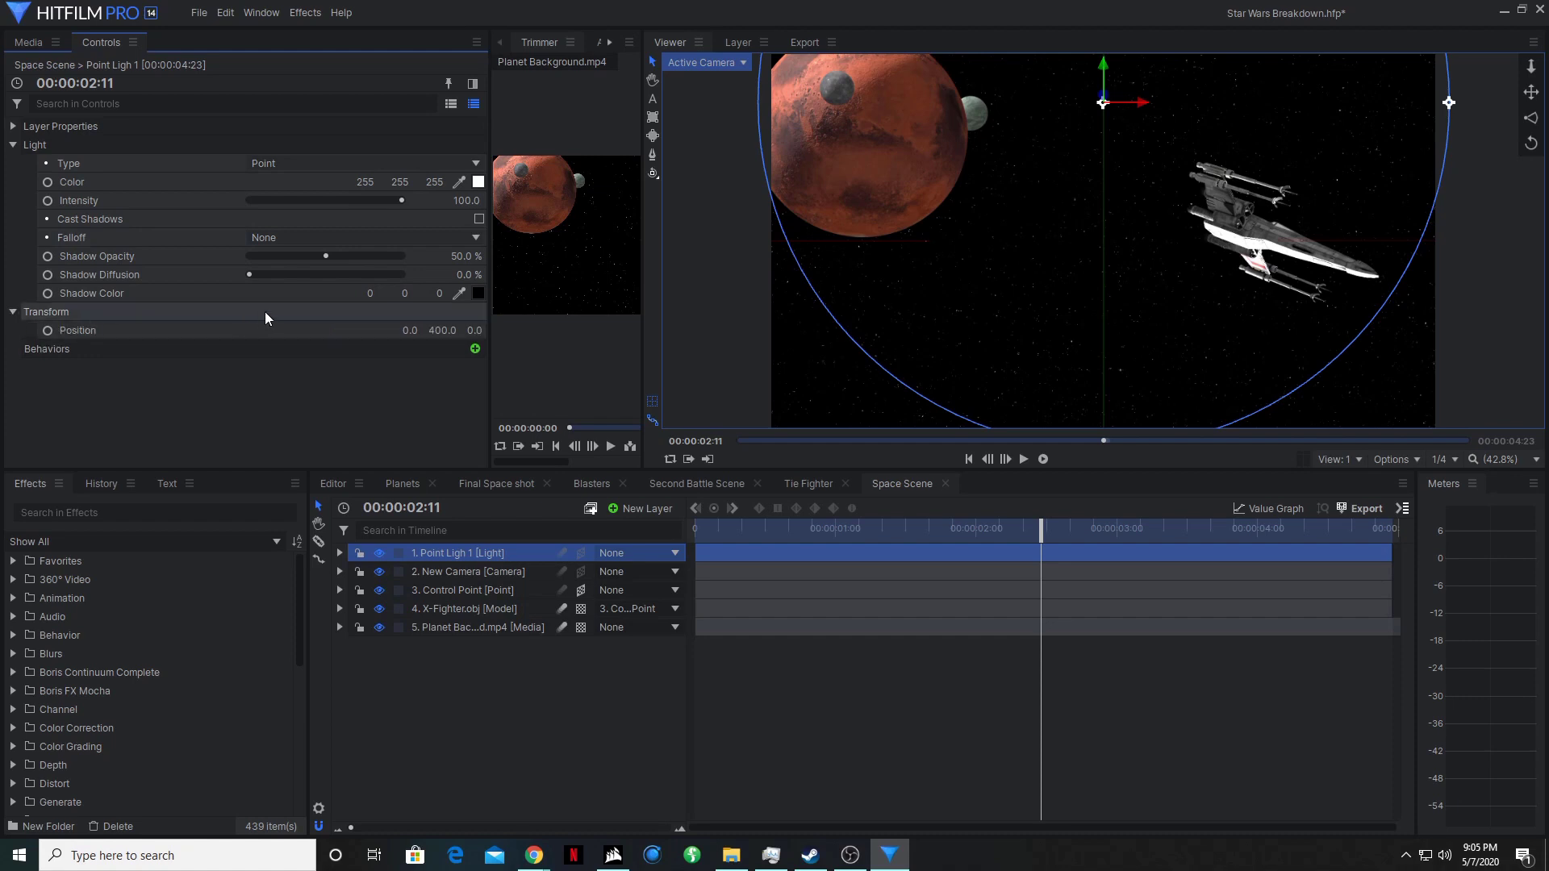
click(411, 331)
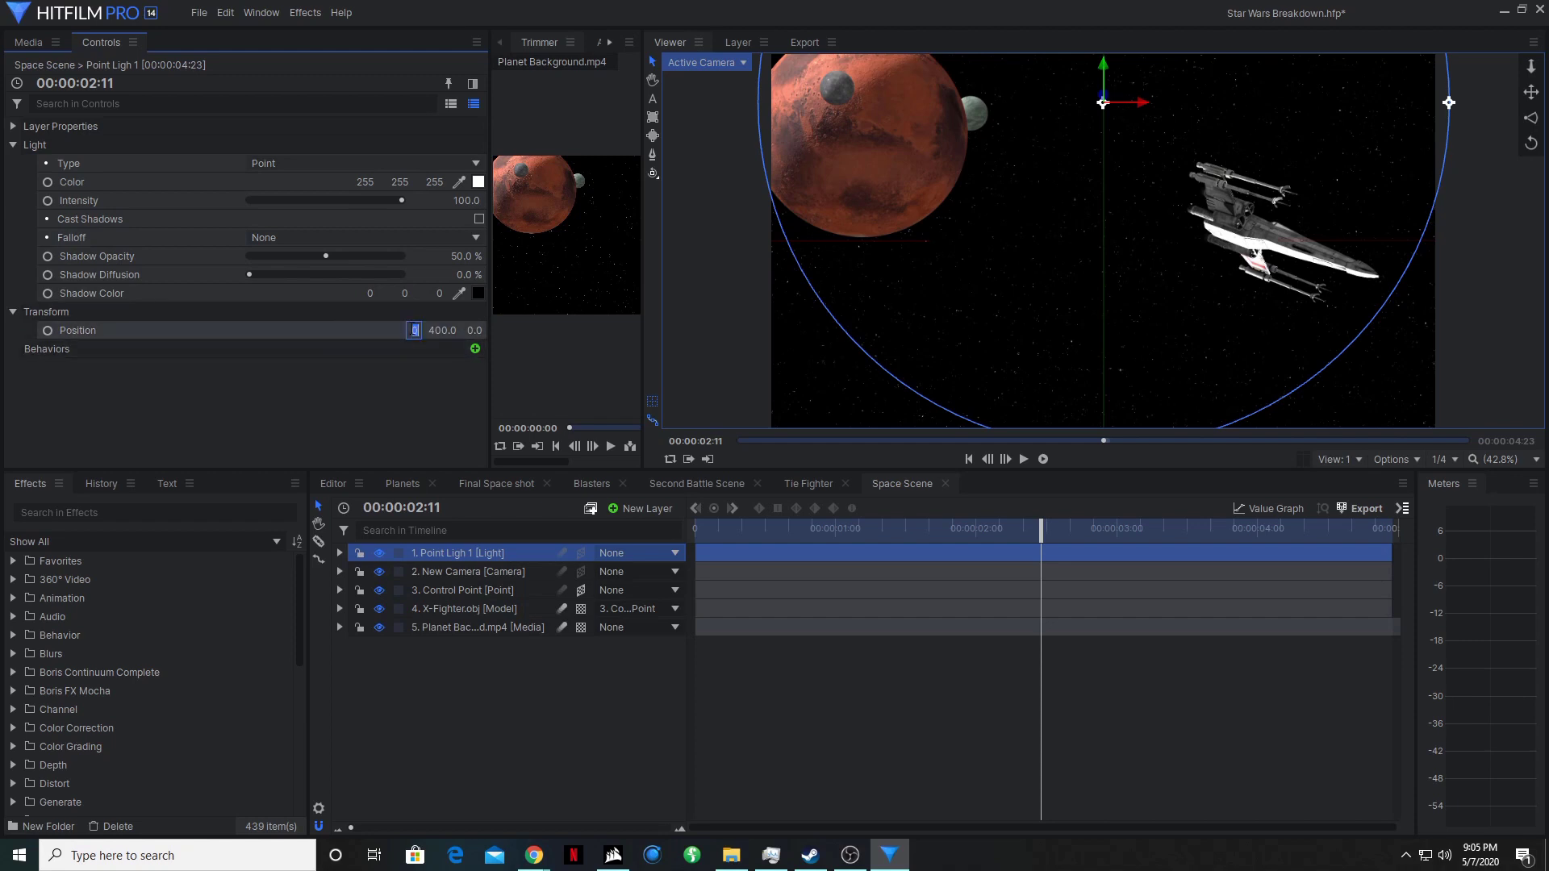
text(20612.3)
key(Return)
click(445, 328)
text(-)
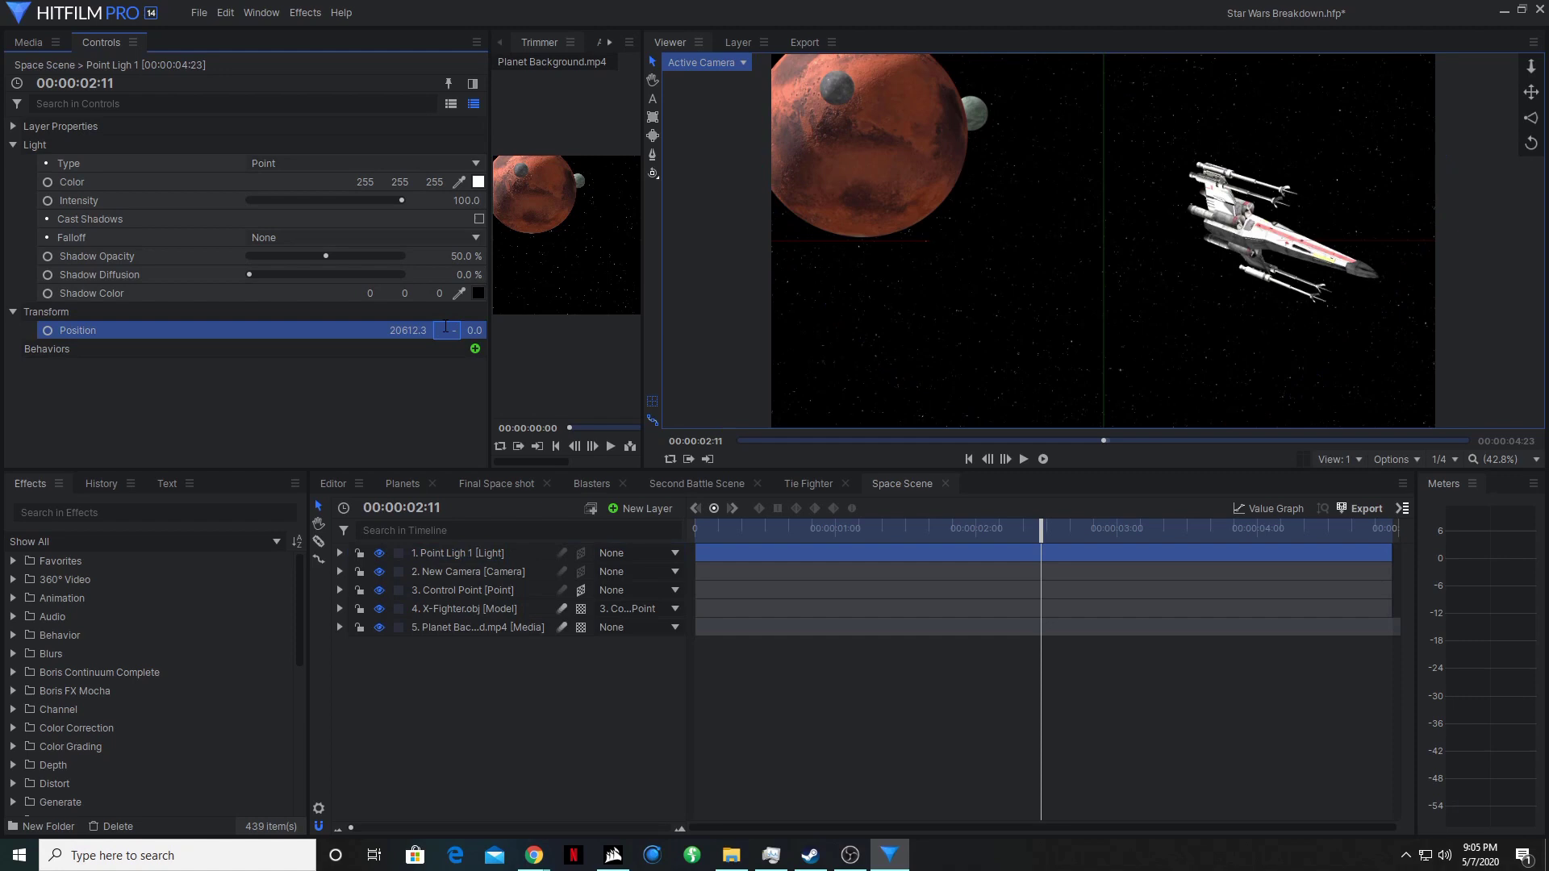
text(3149.6)
key(Return)
click(478, 330)
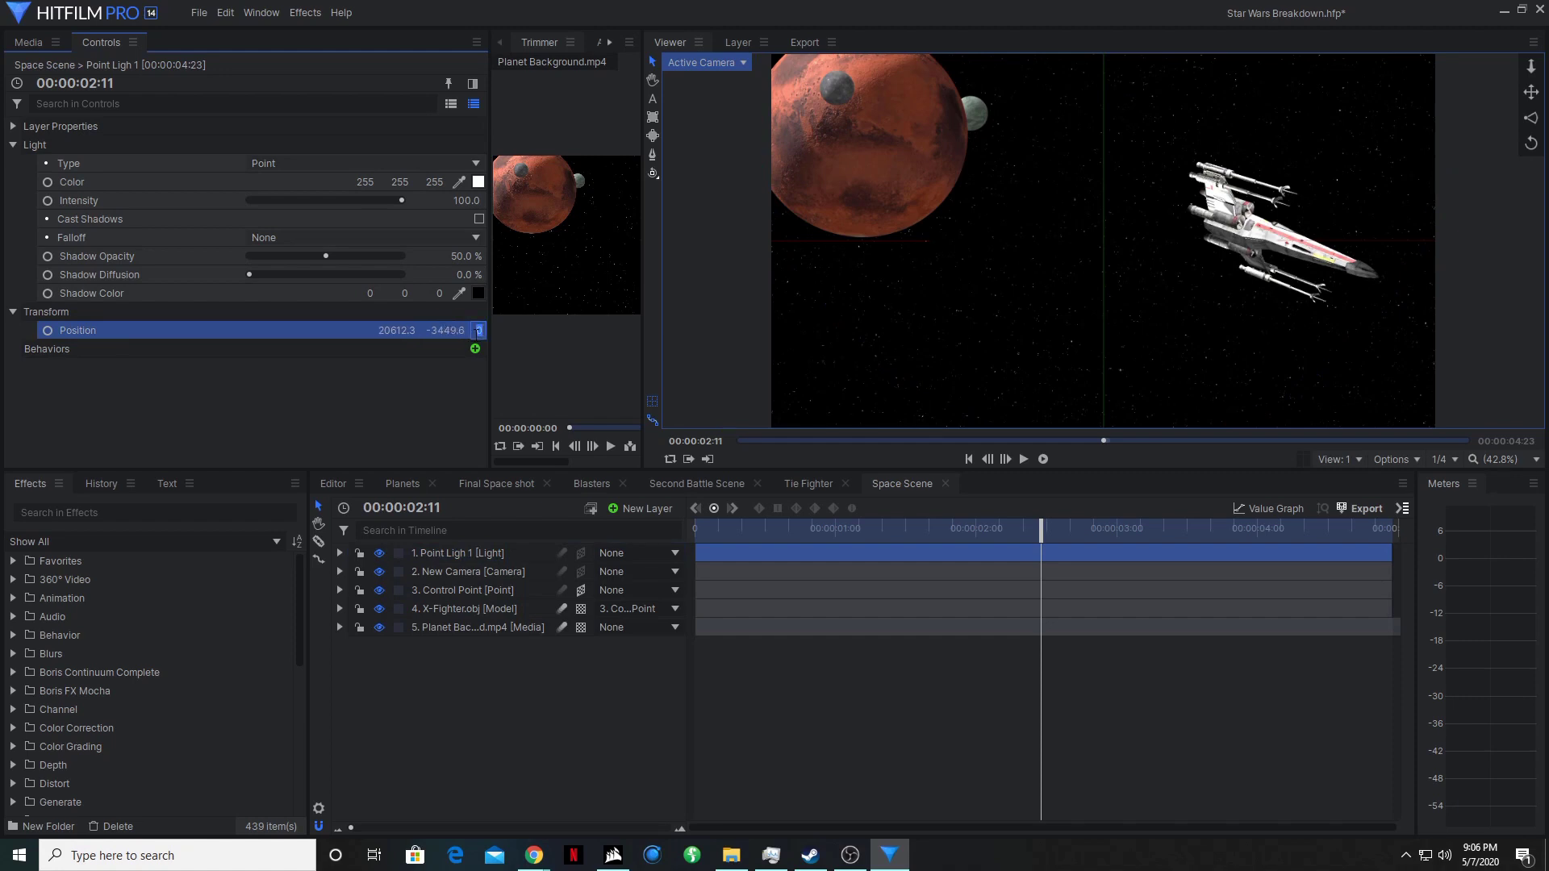
text(-30289.9)
key(Return)
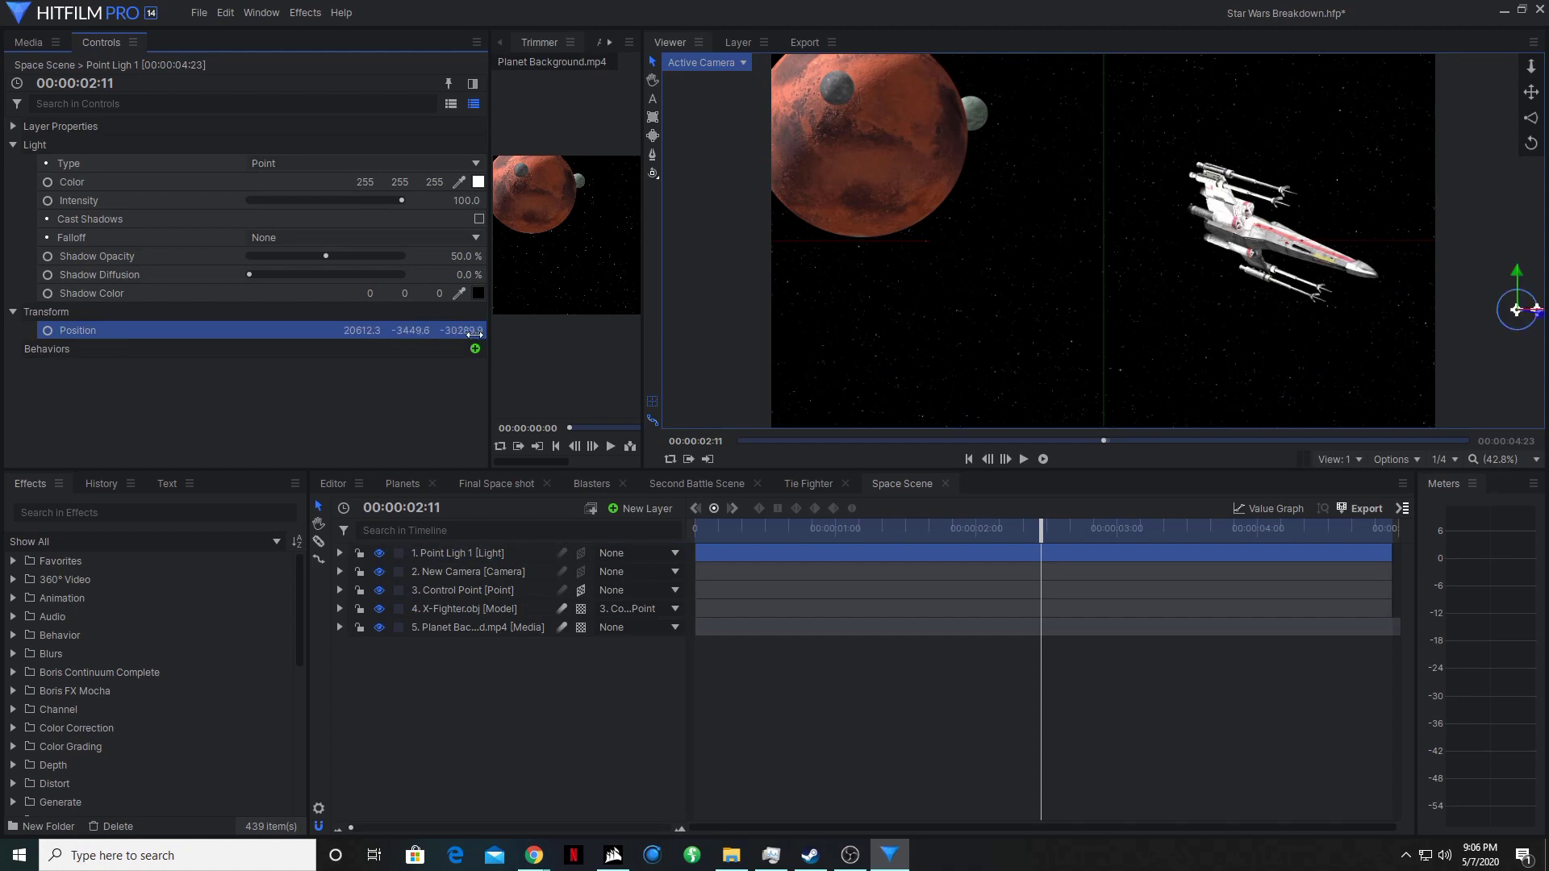
click(459, 555)
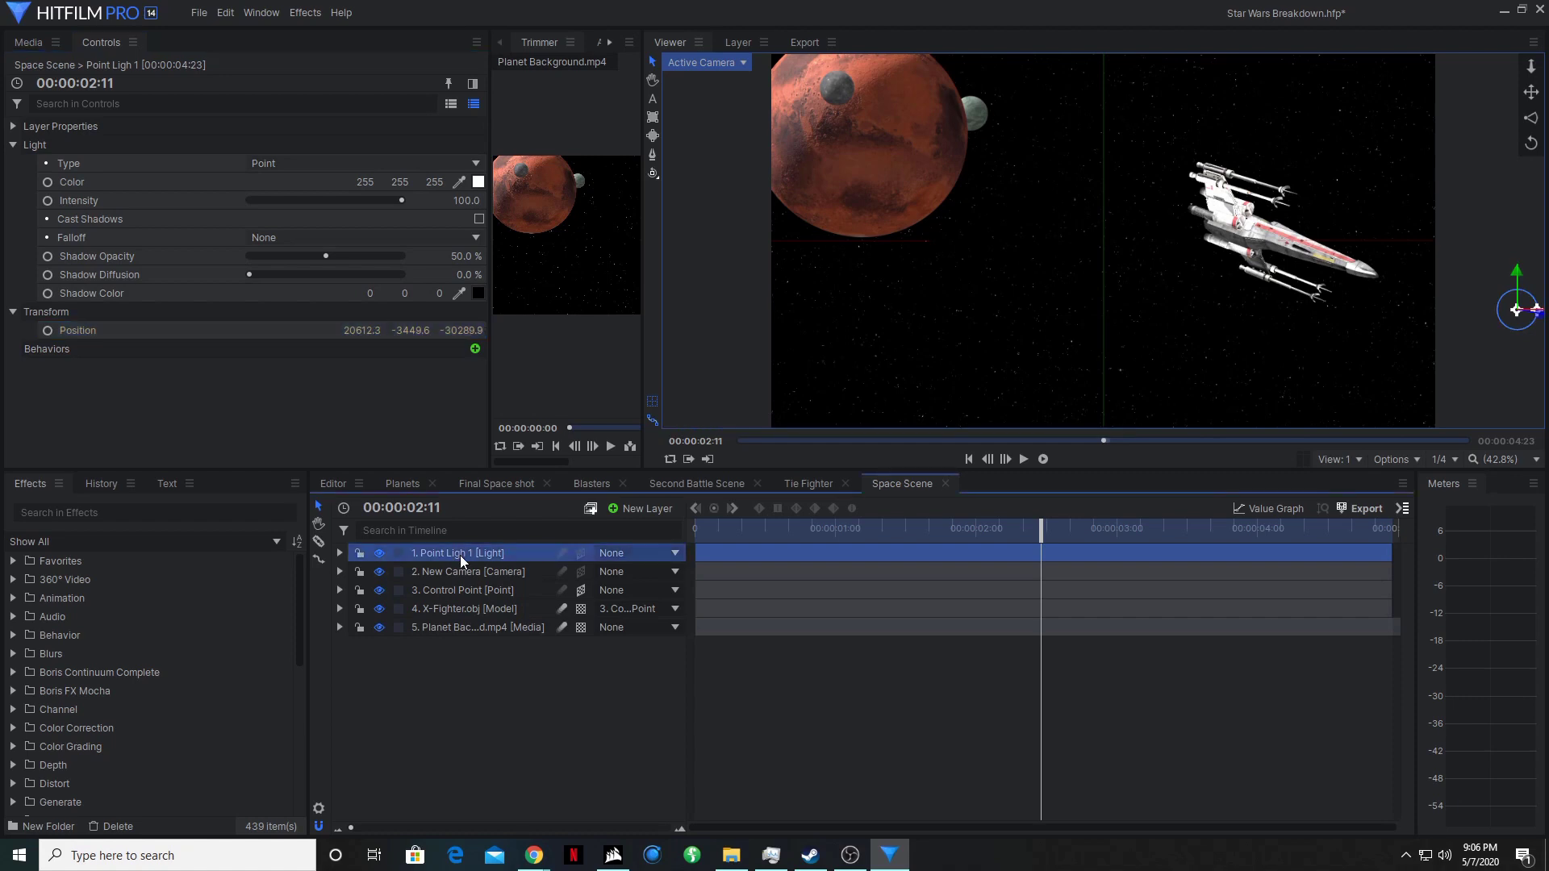
Add another light layer from the timeline's right-click menu and name it Point Light 2.
right_click(525, 684)
mouse_move(576, 697)
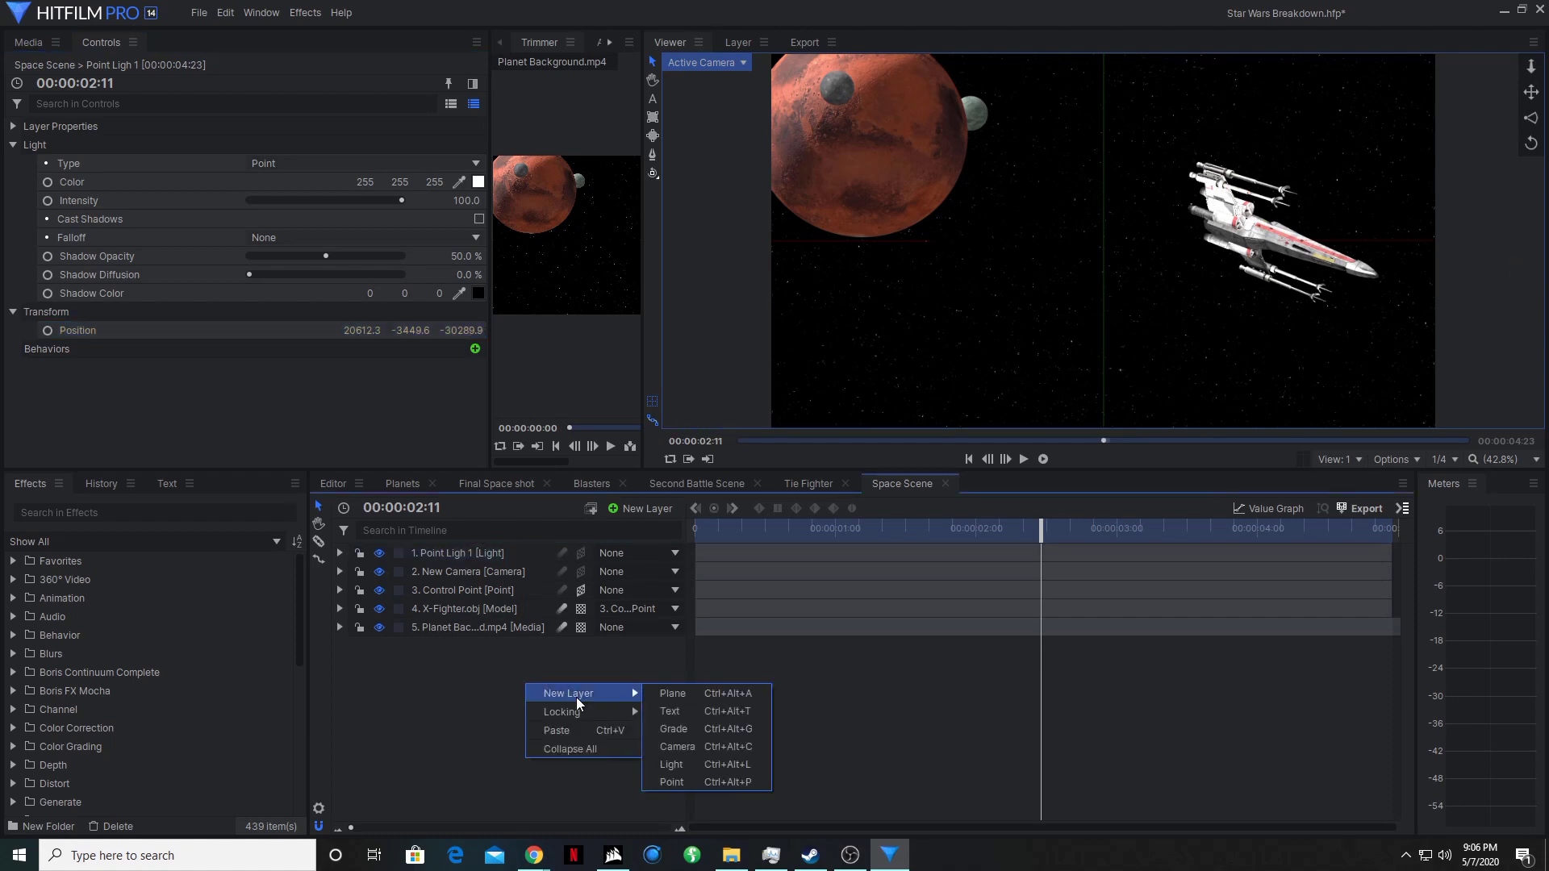
click(700, 766)
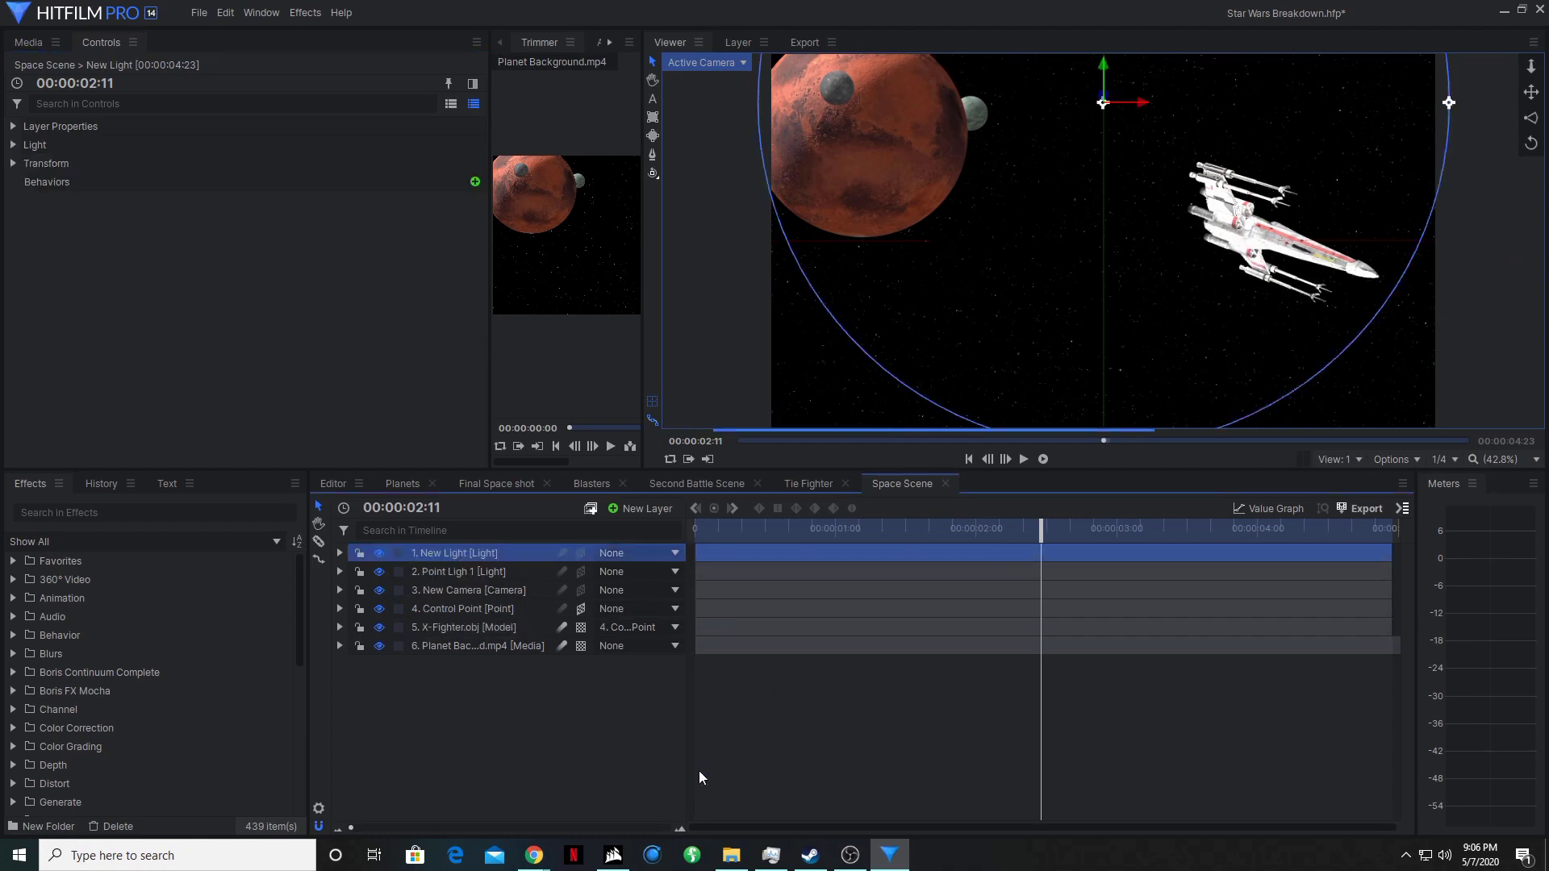
double_click(452, 552)
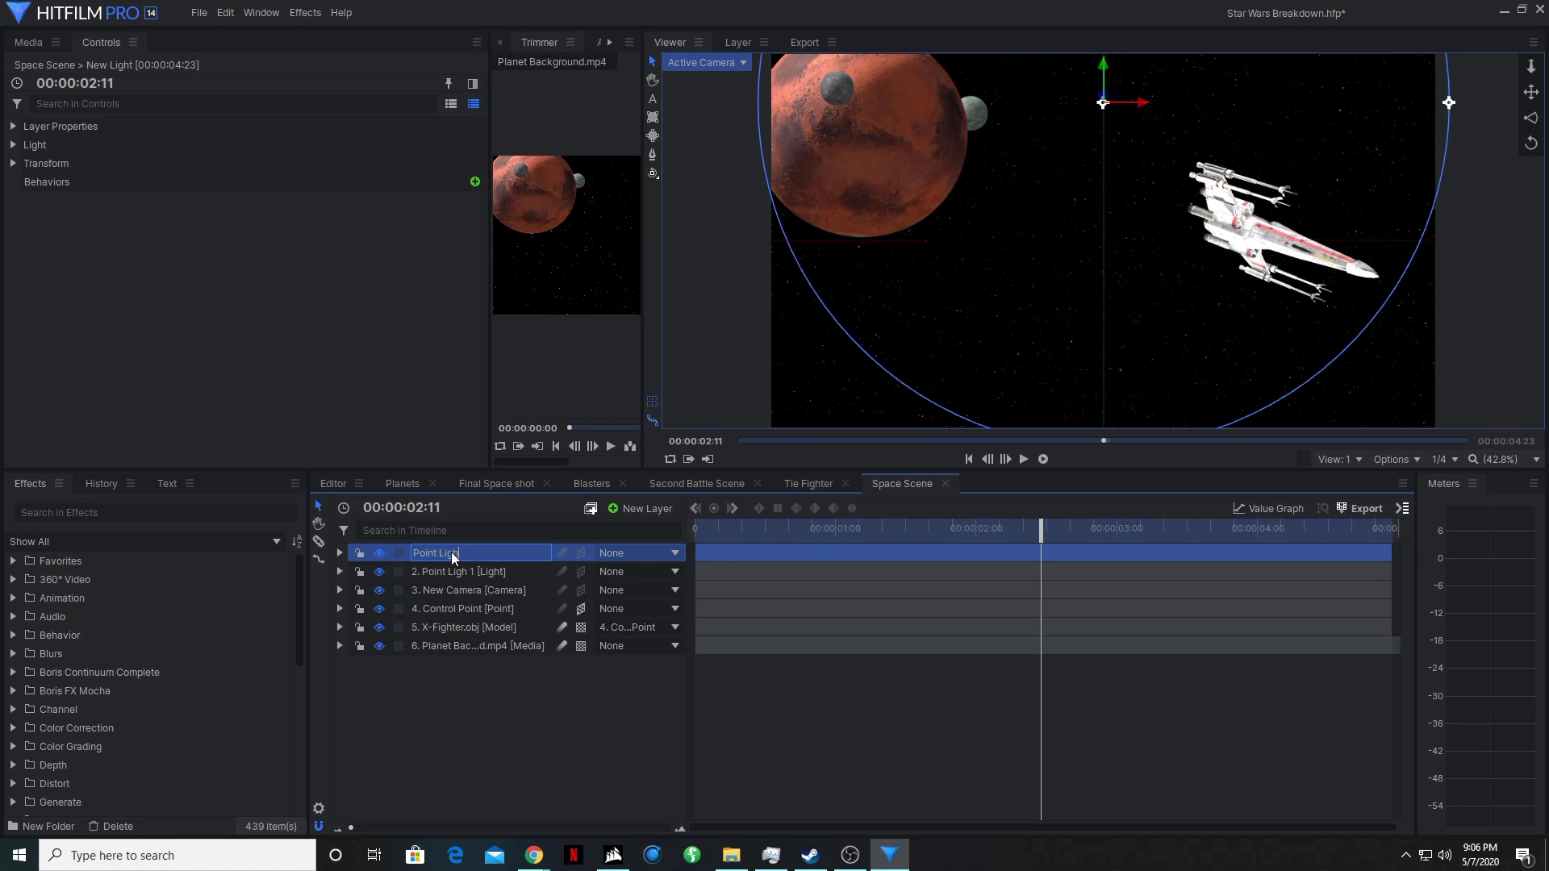
key(Return)
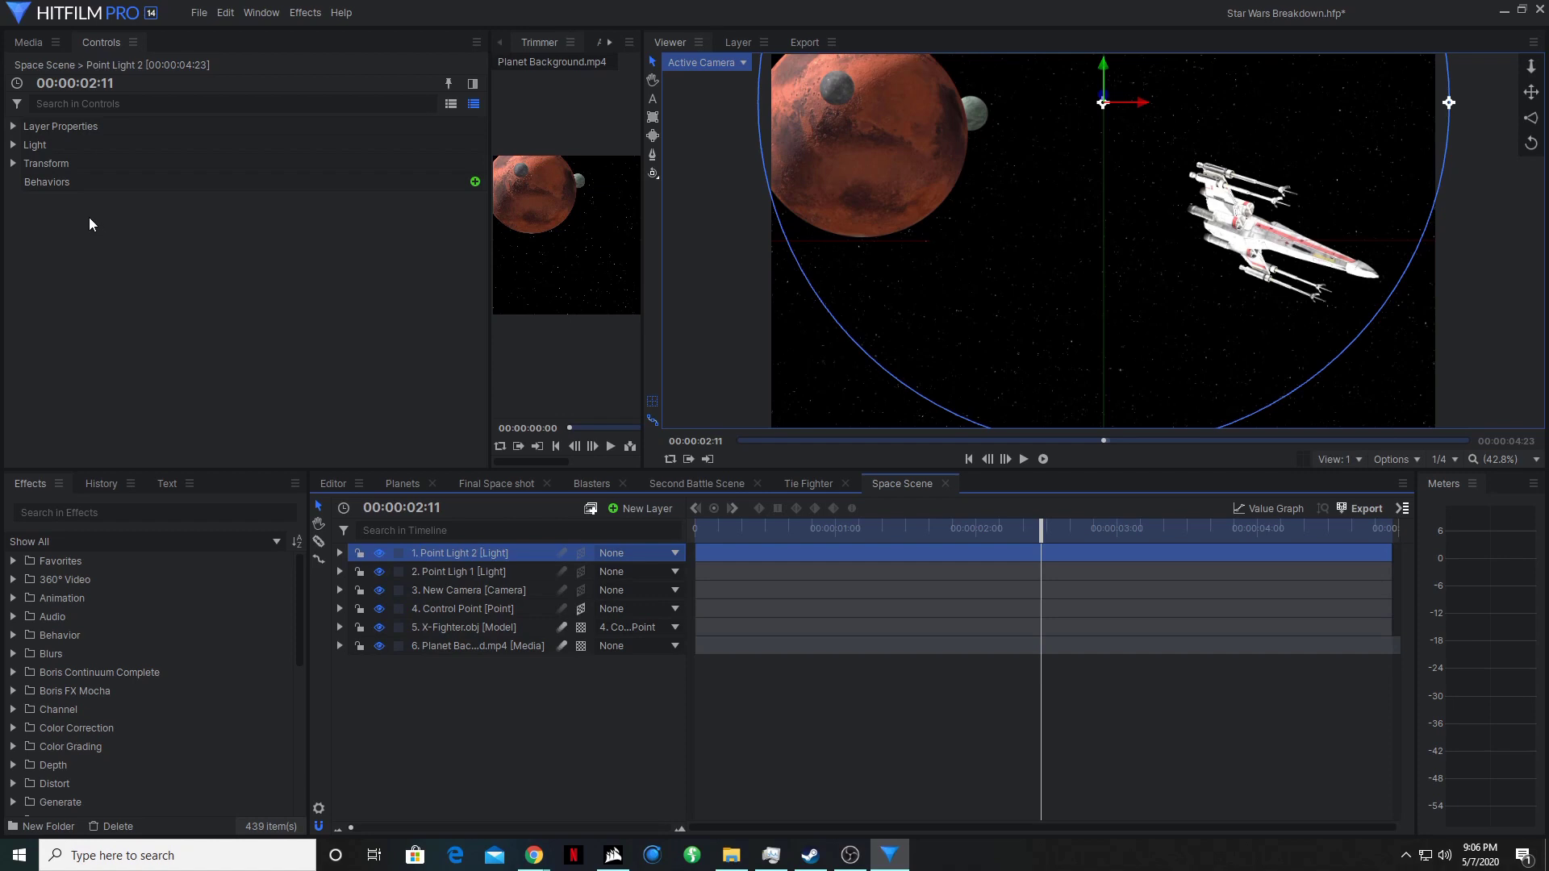
Position Point Light 2 at 98.0, 105.9, -5585.2 beside the X-Wing.
click(13, 145)
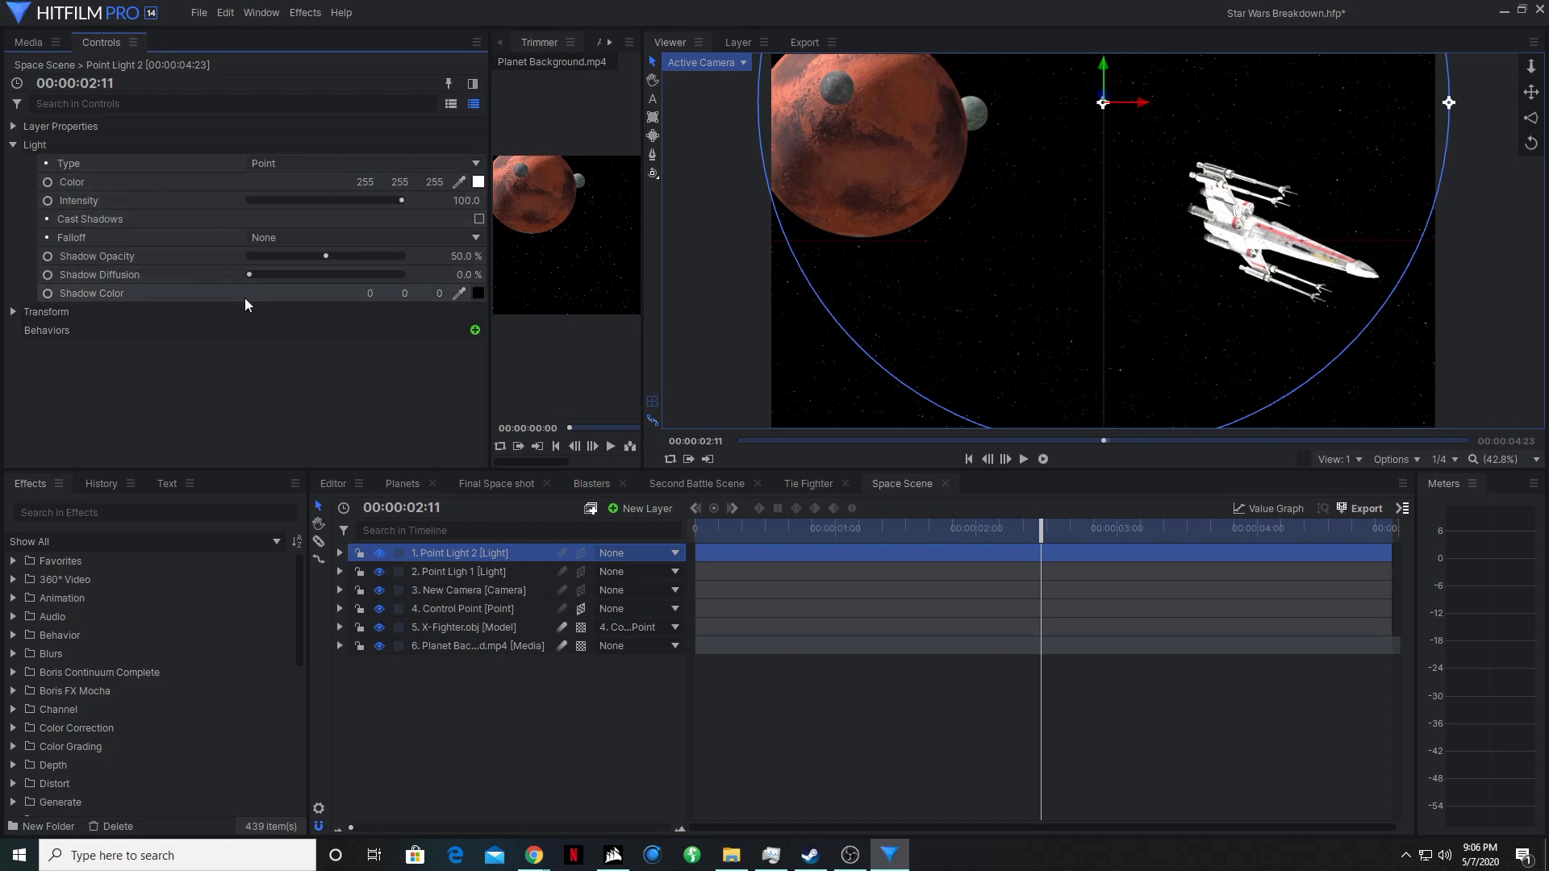
click(13, 312)
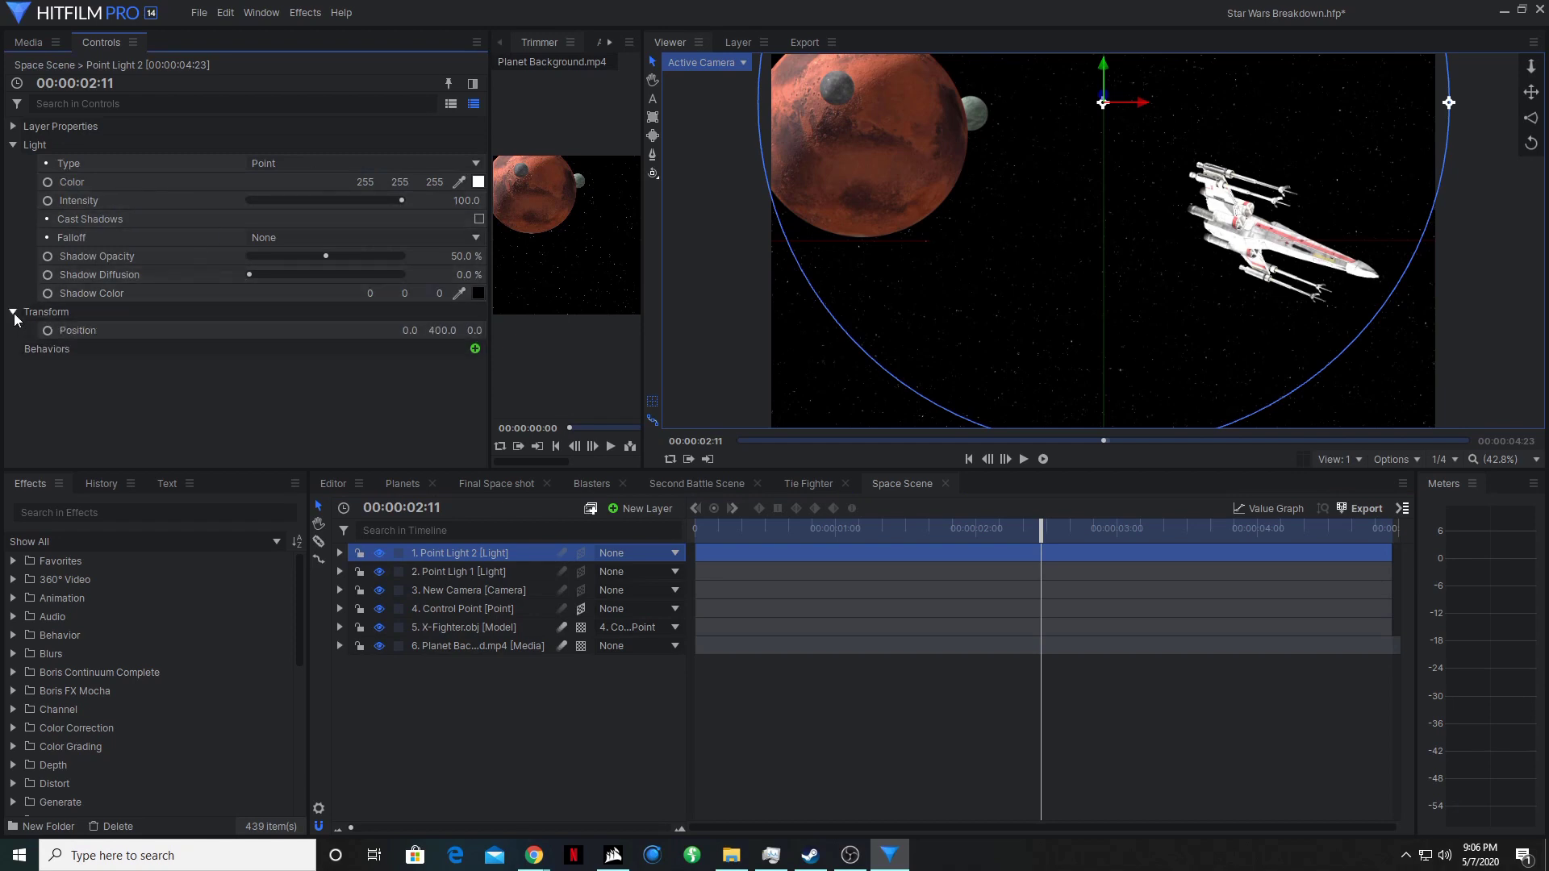
click(410, 330)
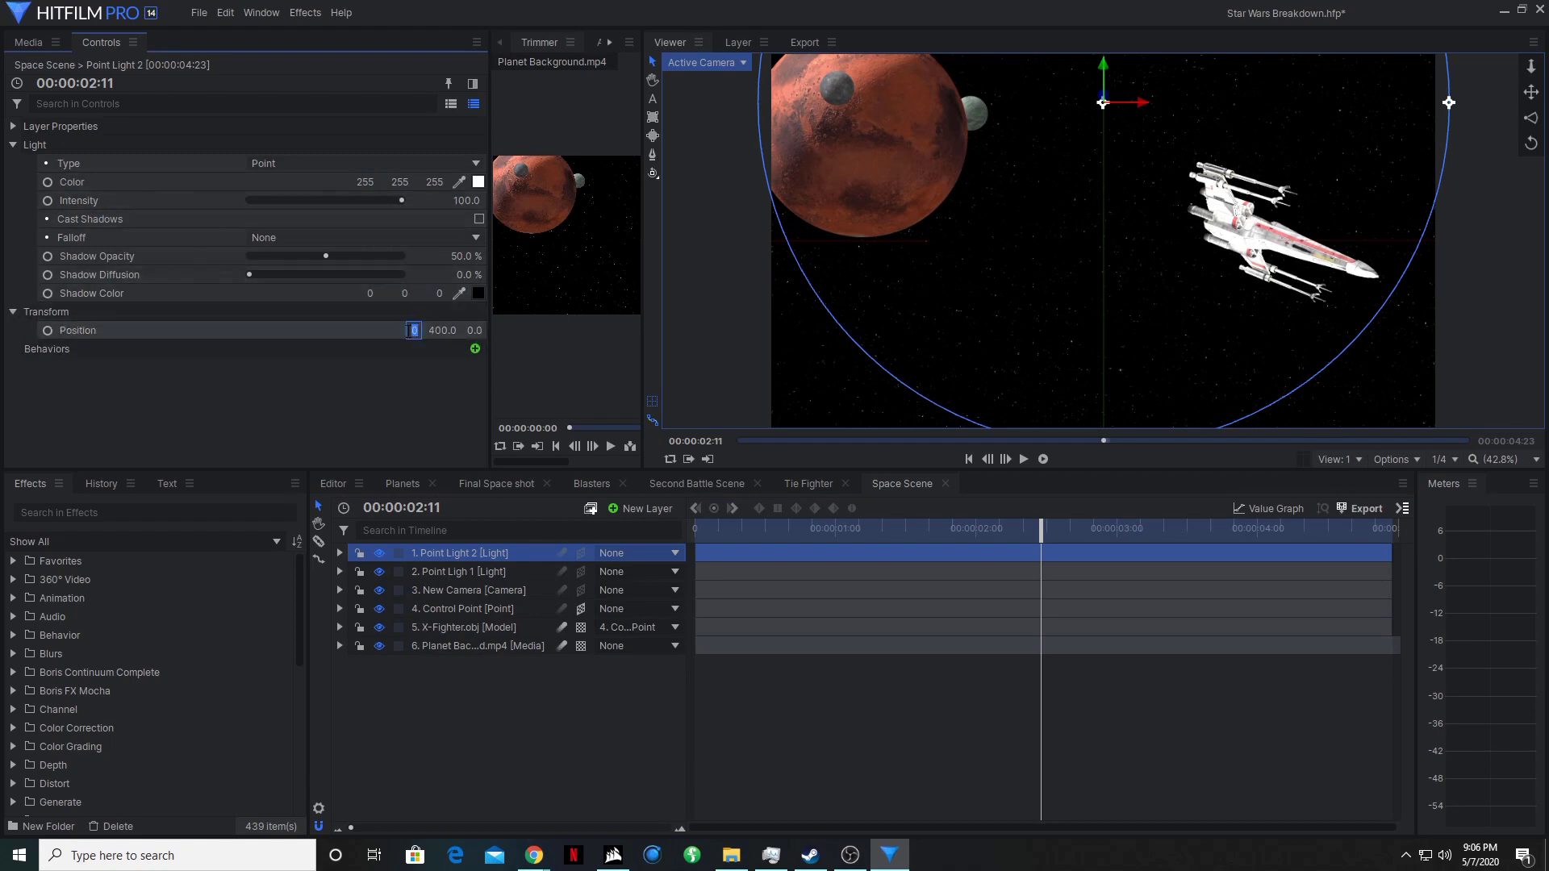
text(100)
key(Return)
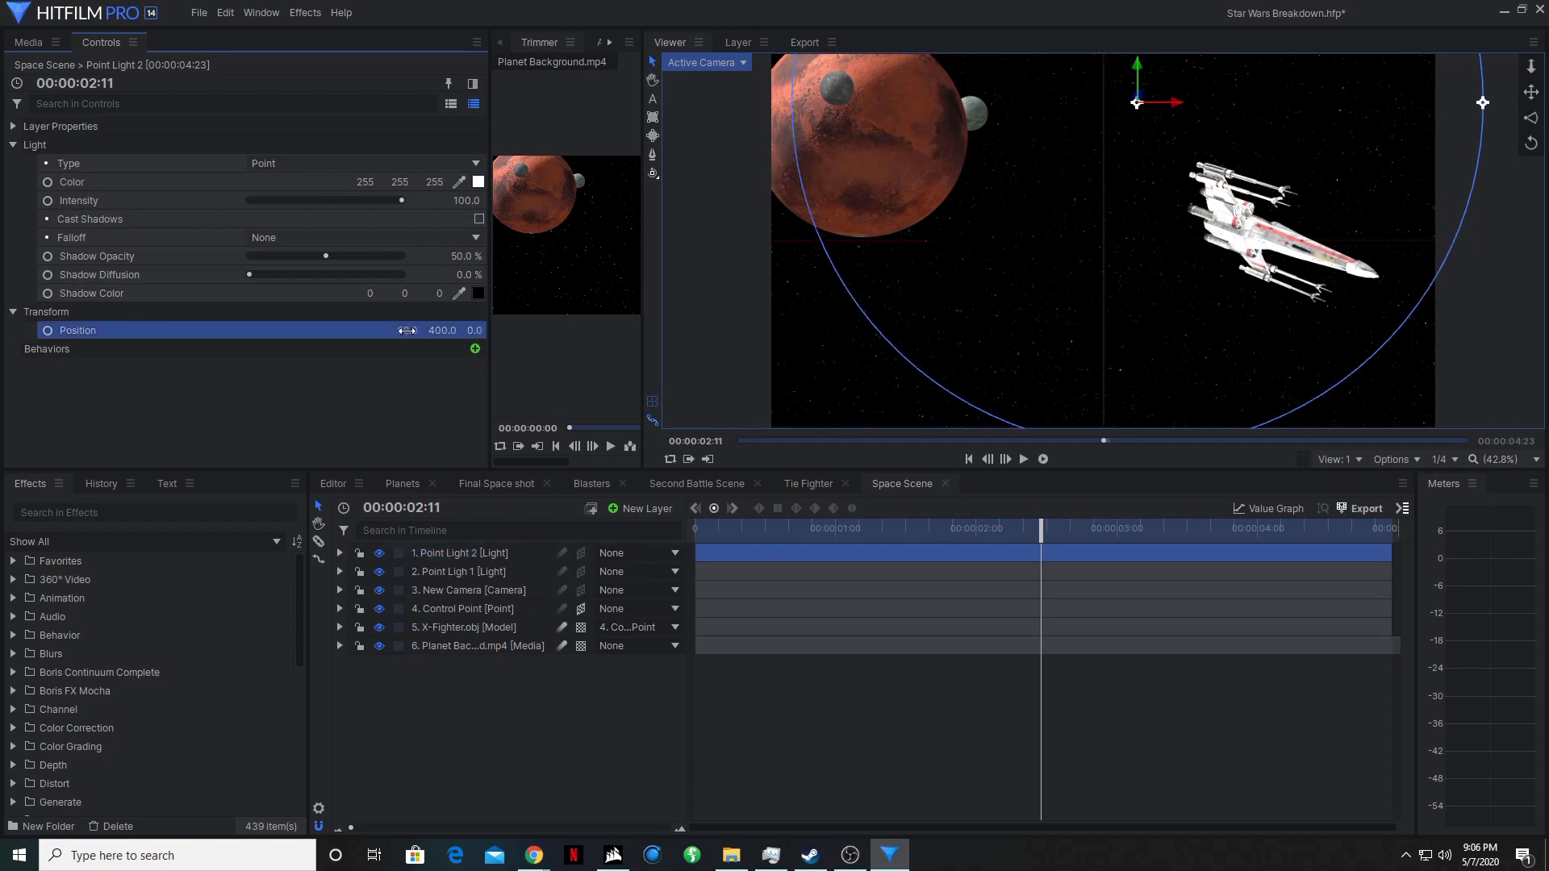
click(442, 330)
text(1)
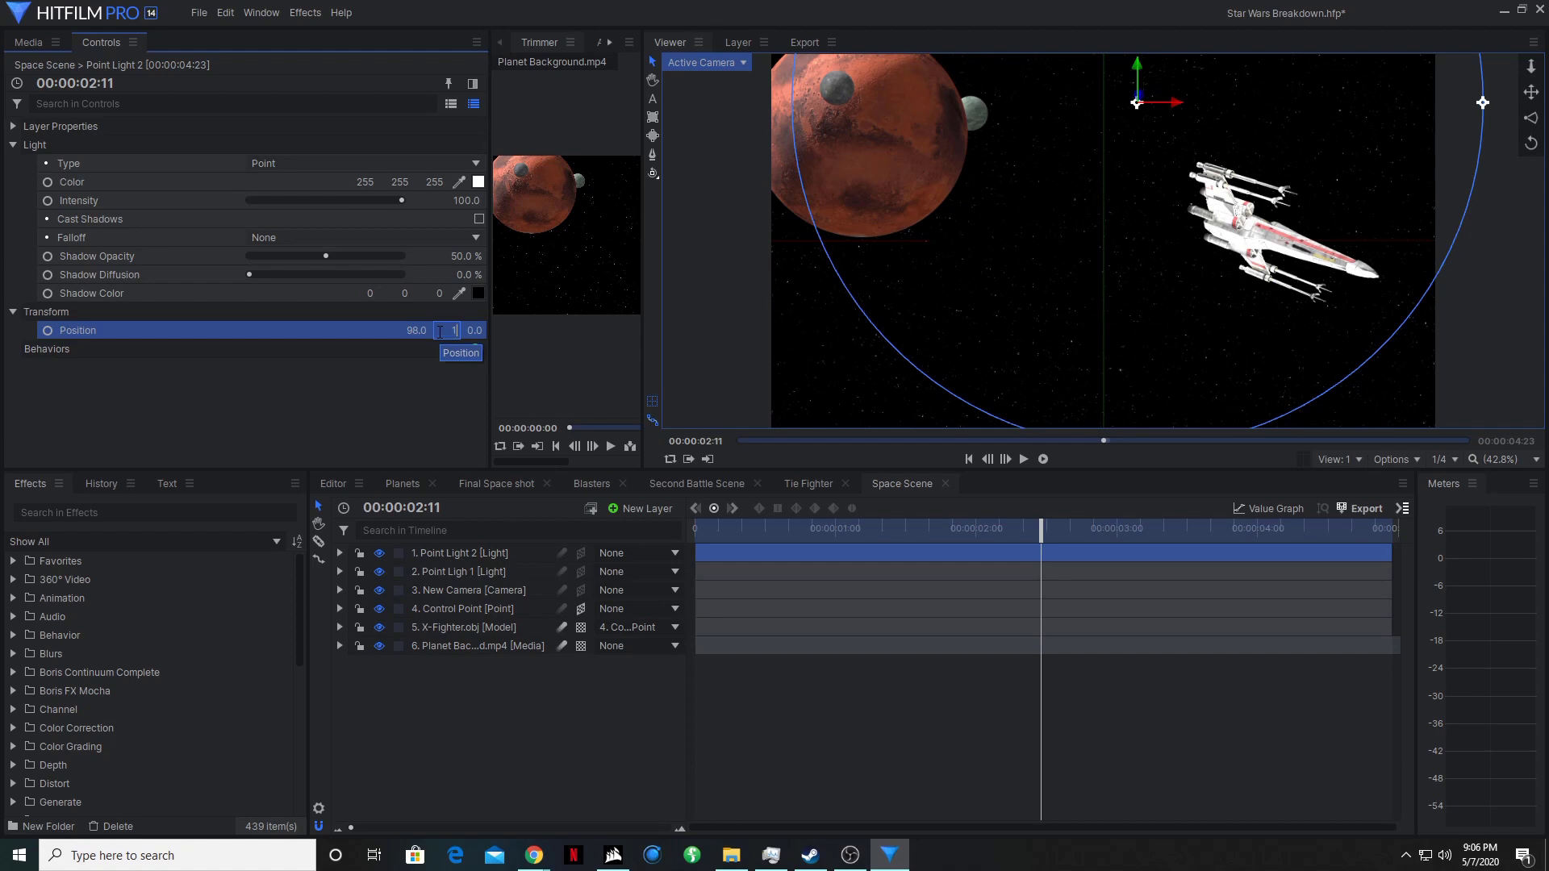
text(05.9)
key(Return)
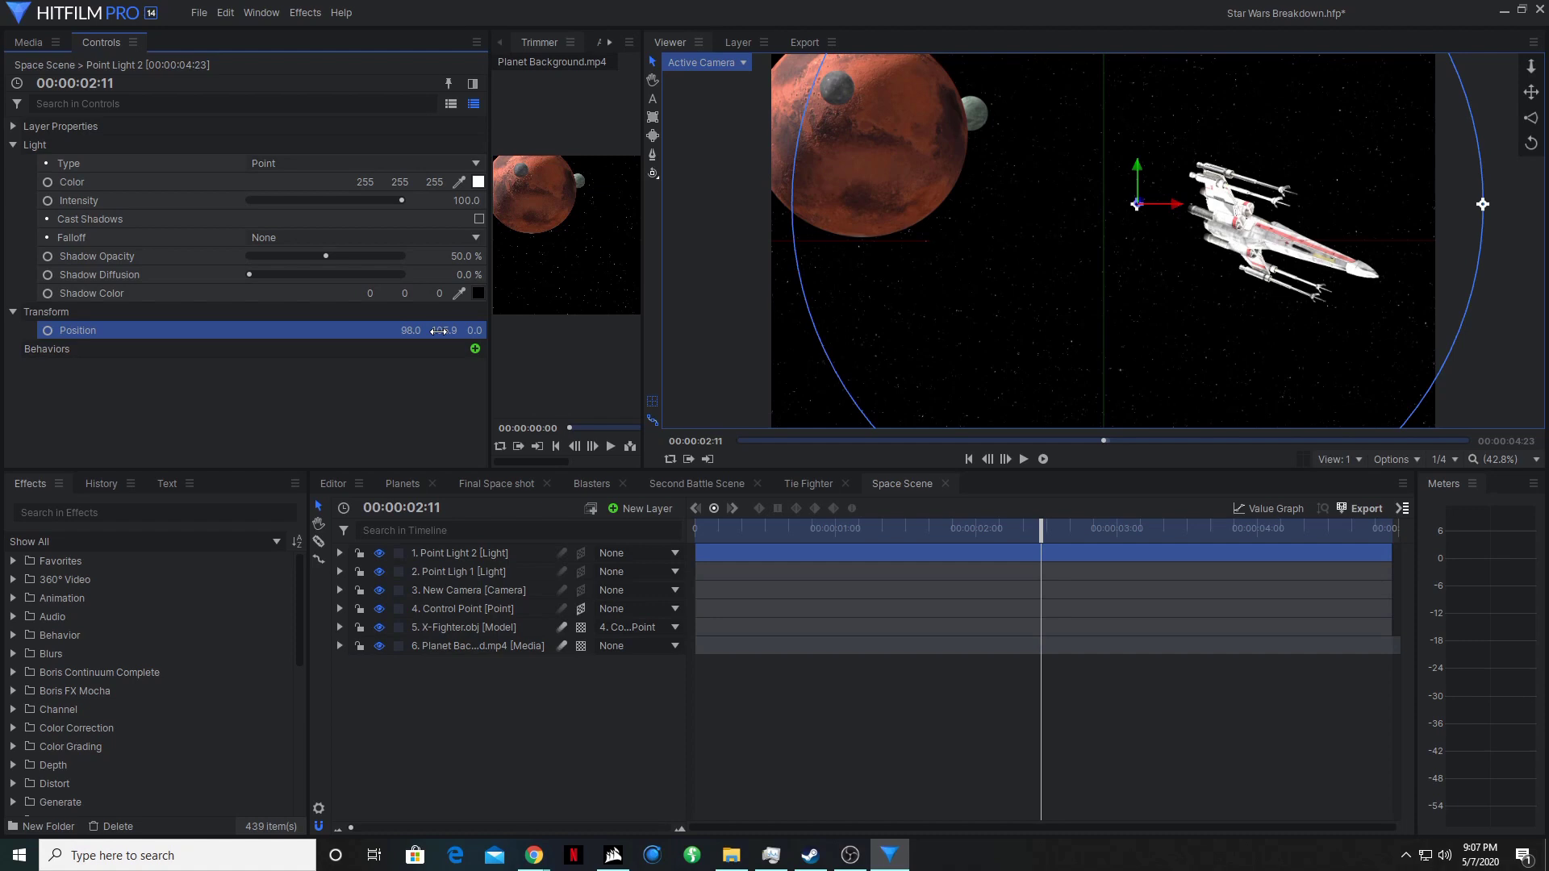
click(479, 331)
key(BackSpace)
key(Return)
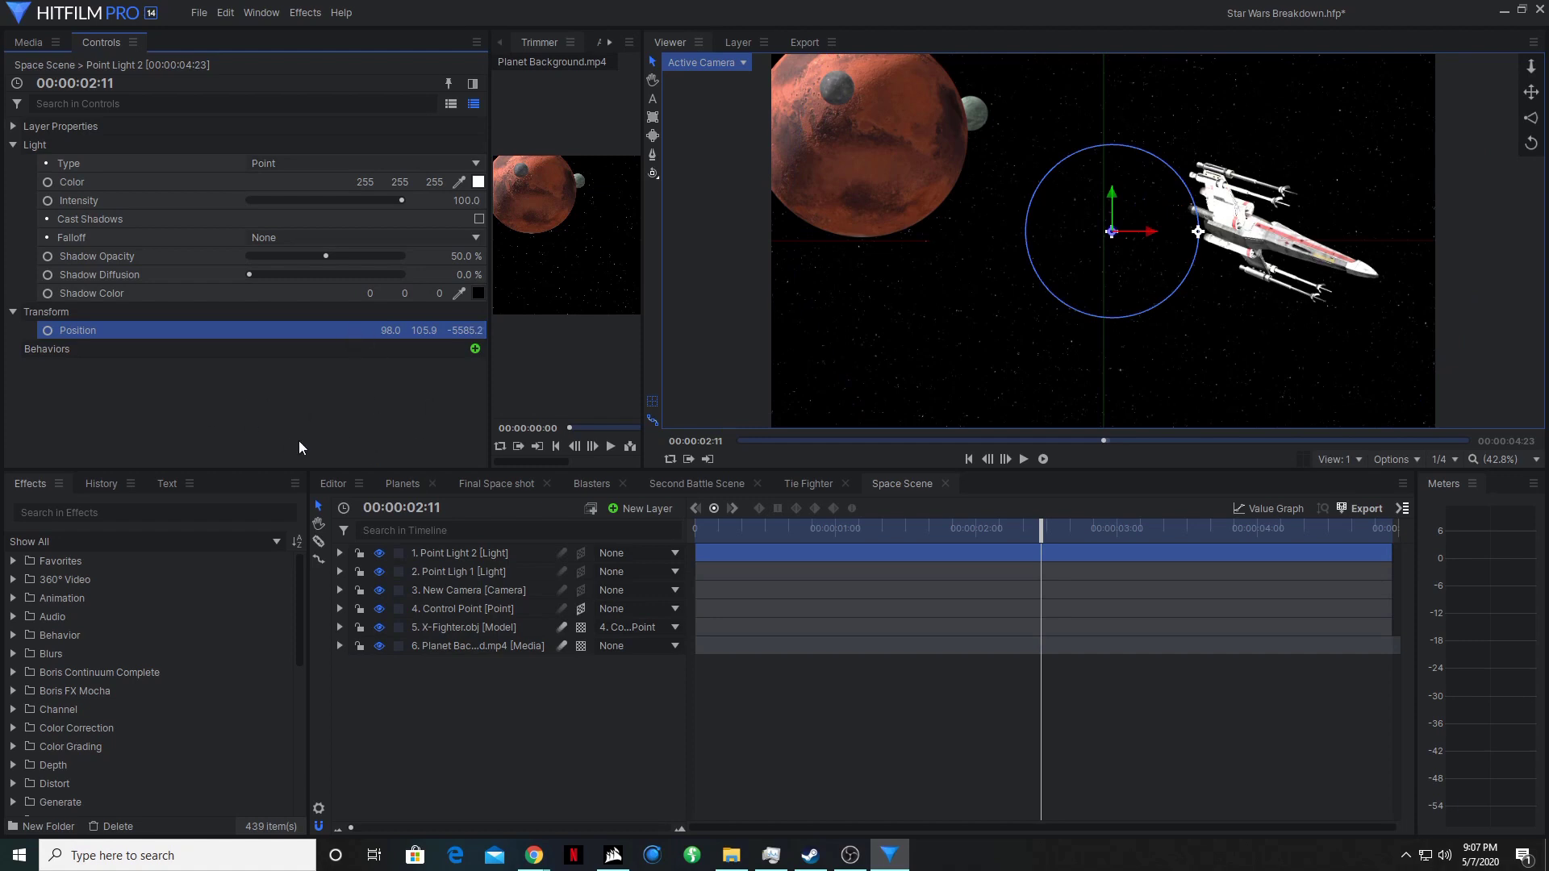
Add a third light layer and name it Sun.
right_click(468, 738)
mouse_move(500, 744)
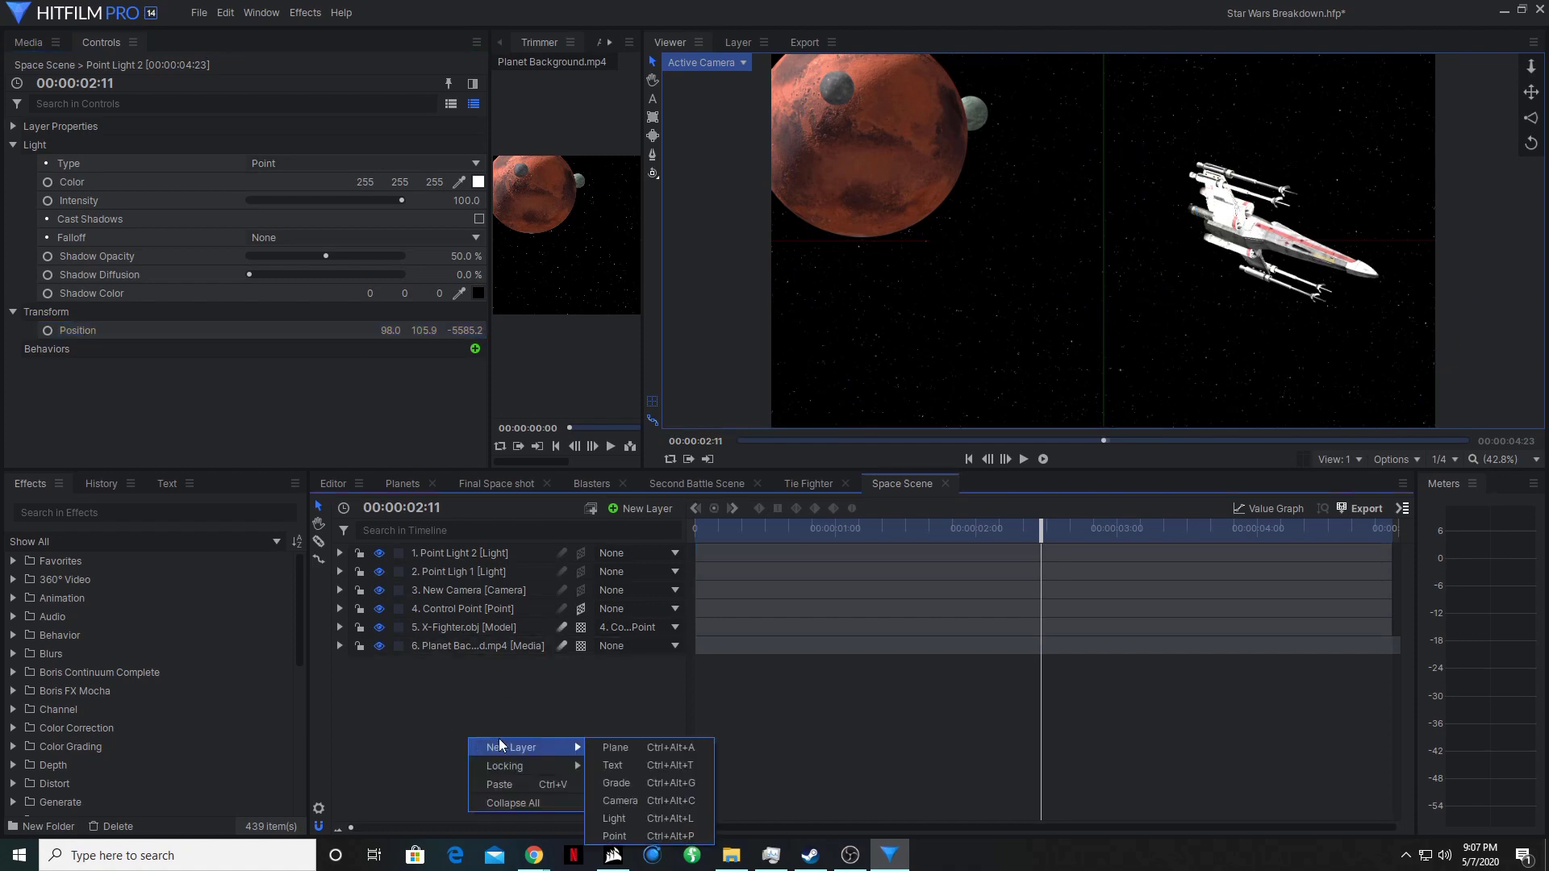
click(643, 816)
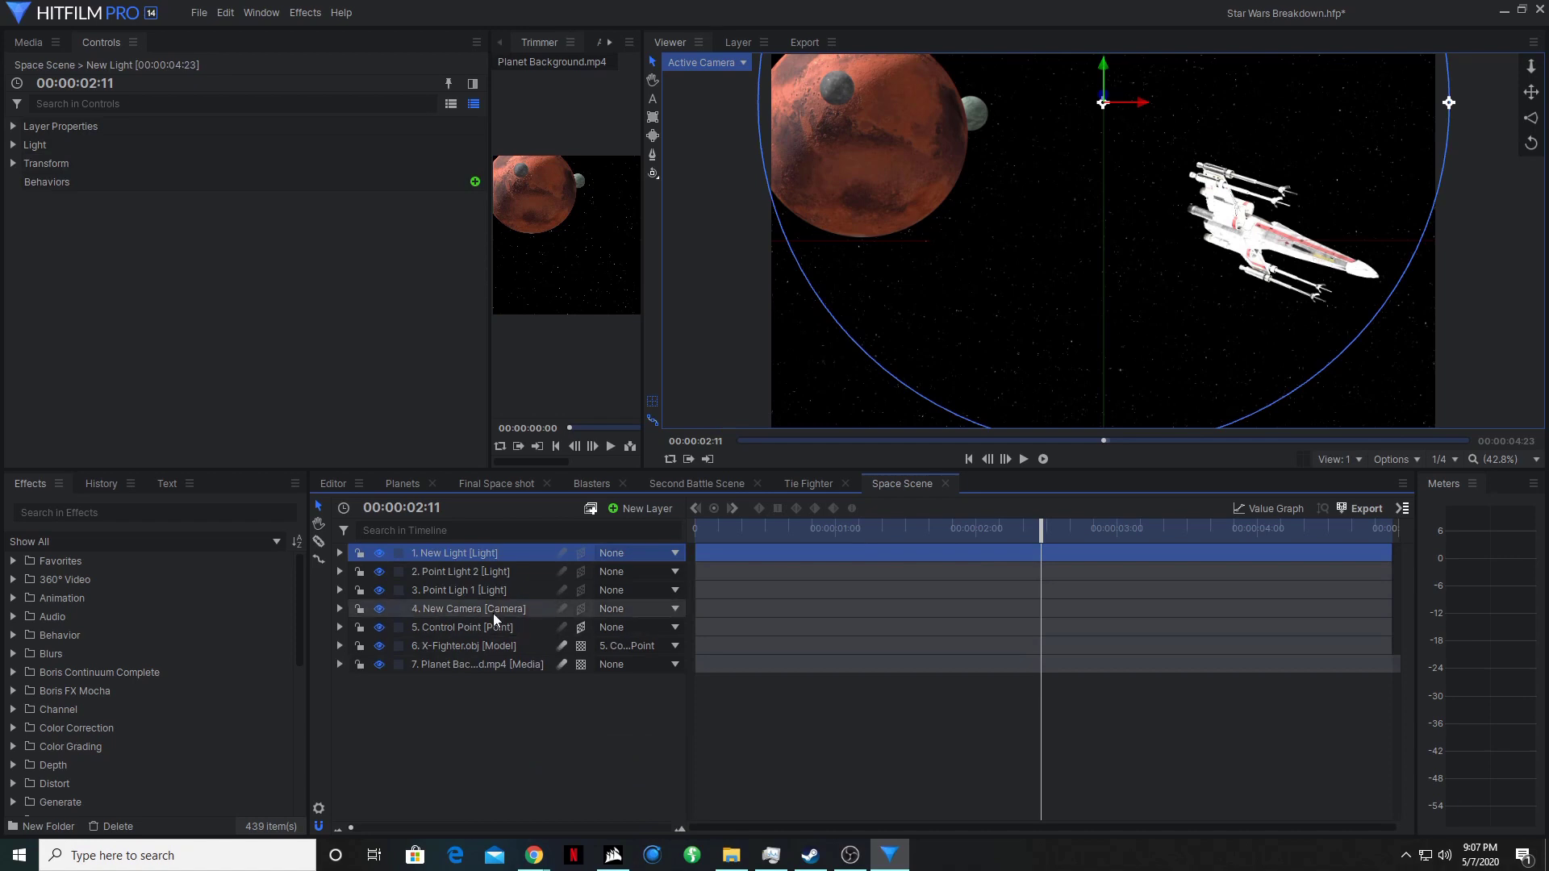
double_click(448, 559)
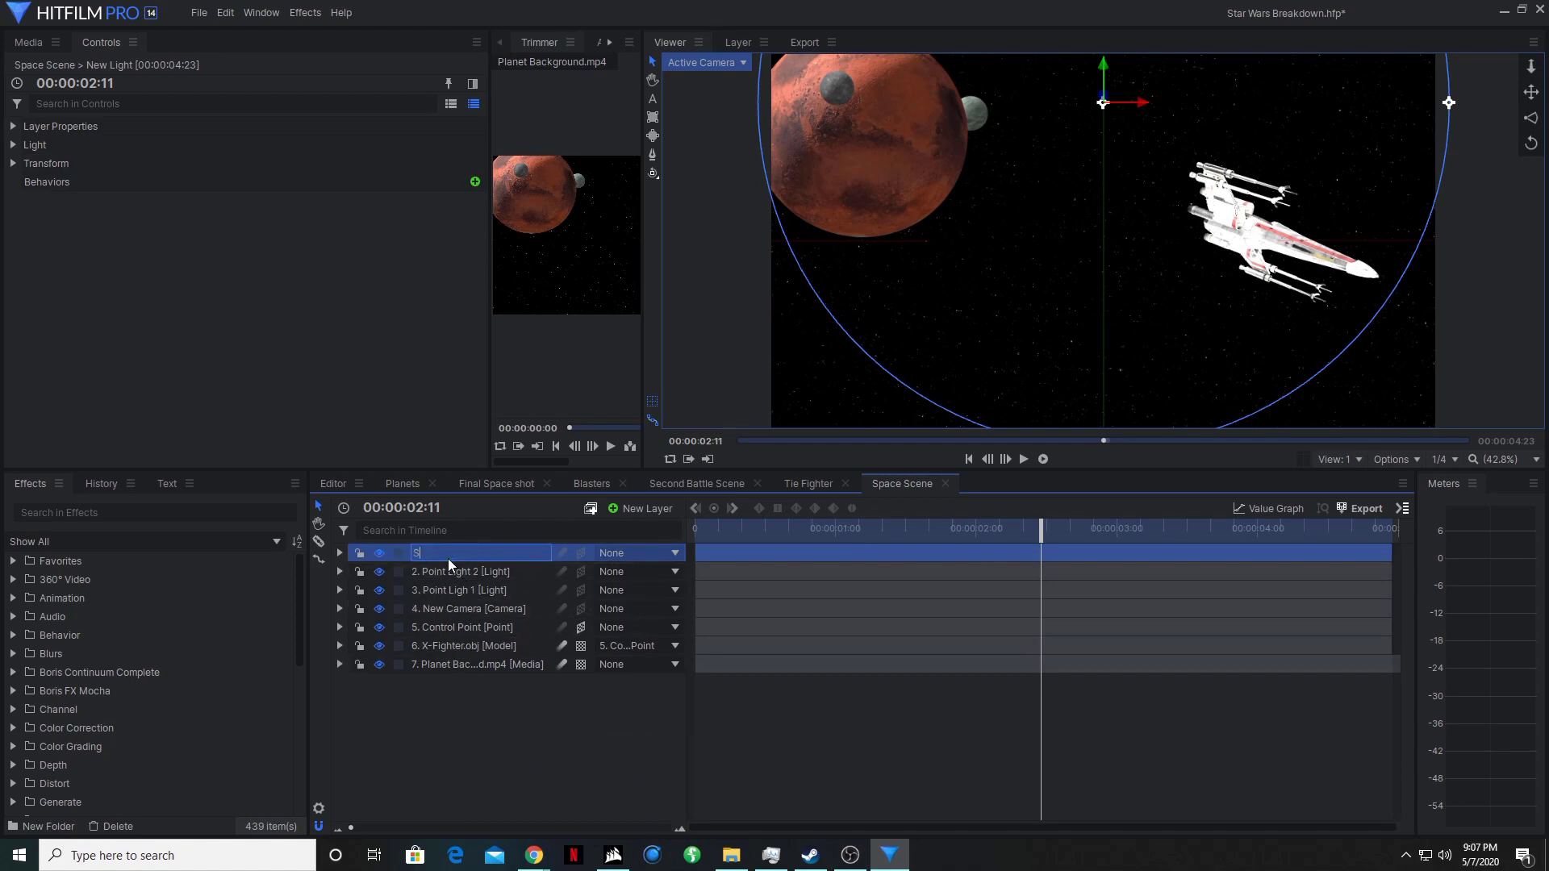
key(Return)
Give the Sun light a pale yellow colour (250, 255, 185).
click(12, 145)
click(478, 182)
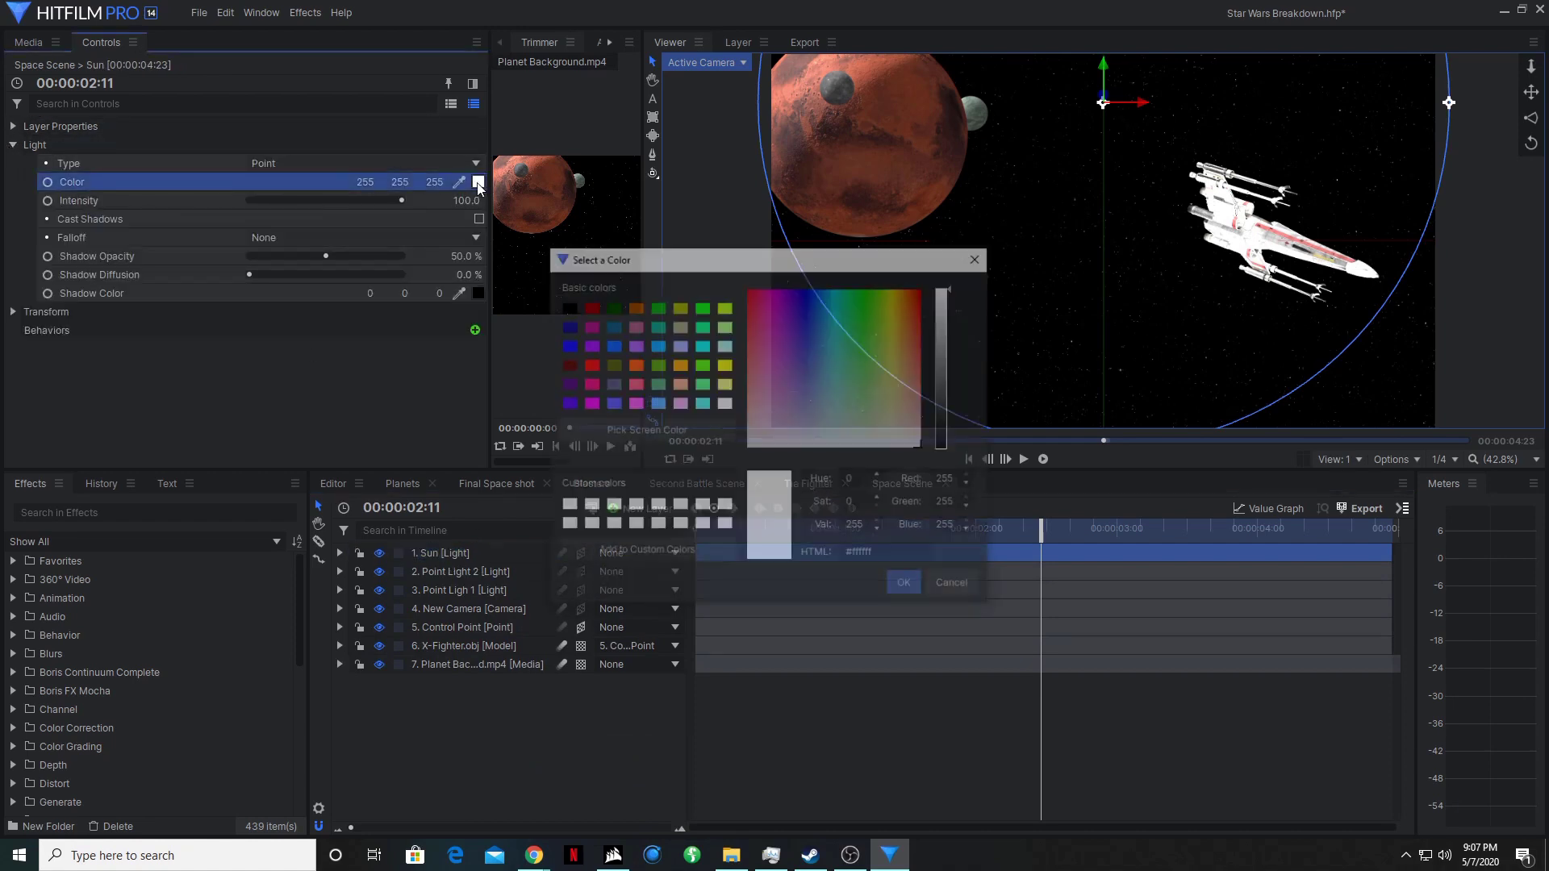
drag(901, 327, 894, 412)
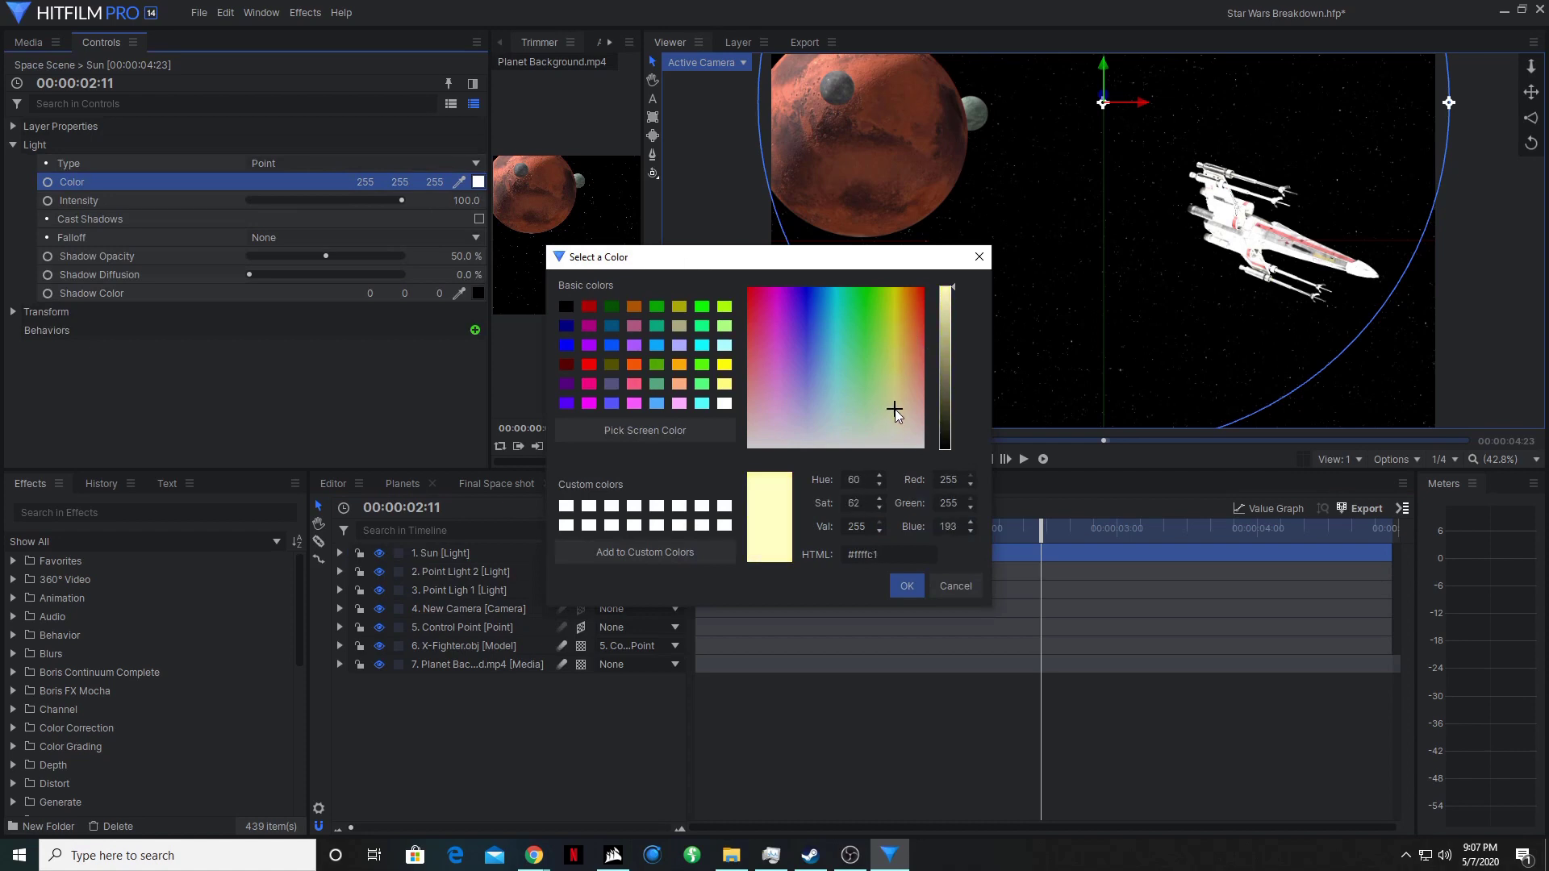
click(904, 583)
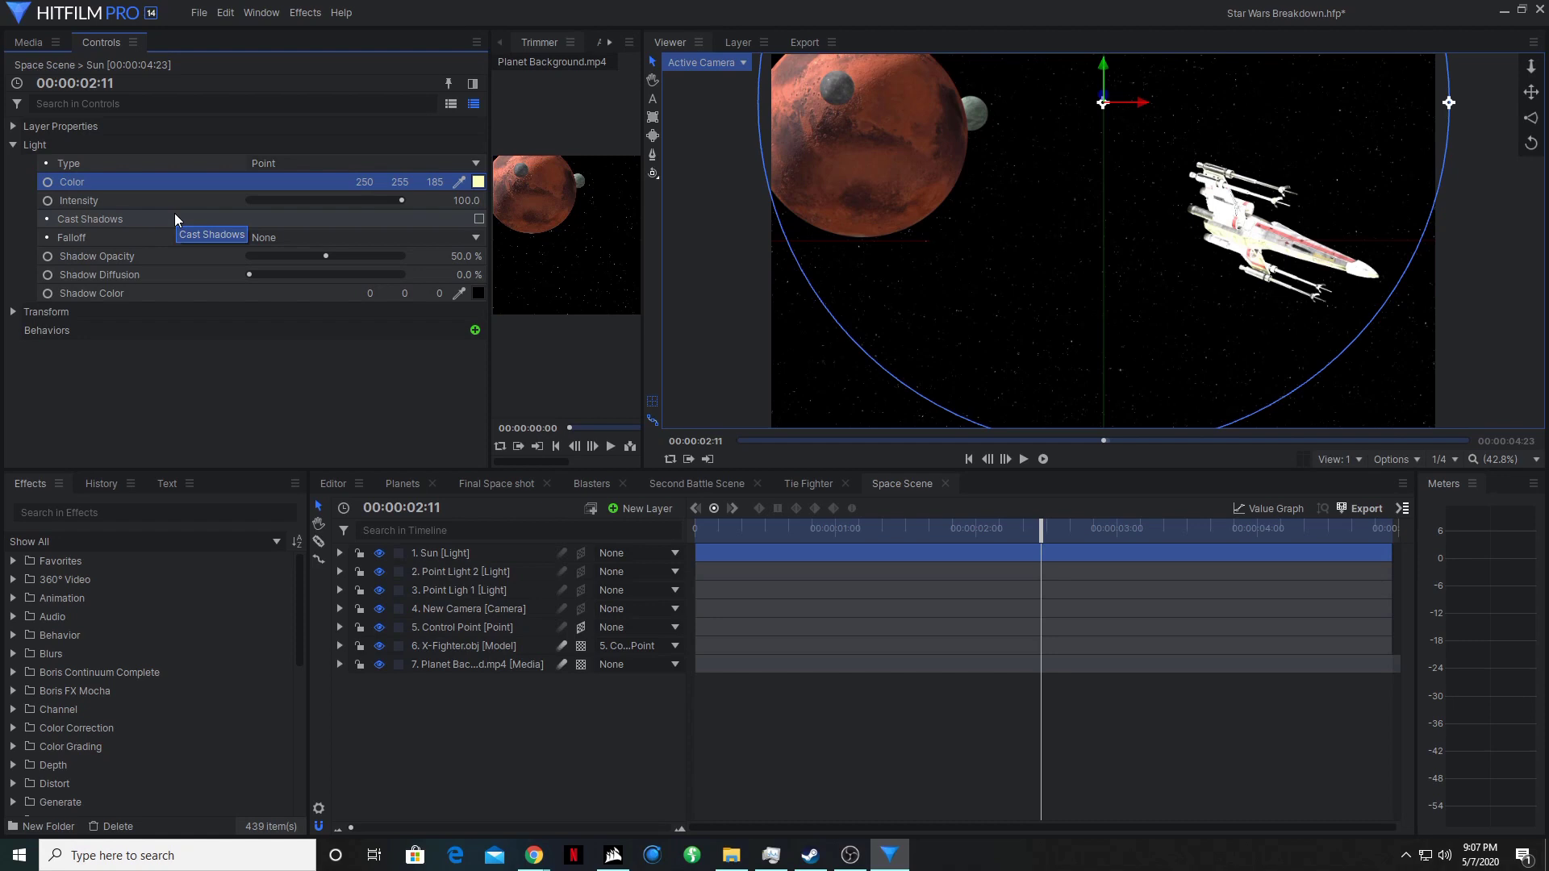
Set the Sun light's position to X -907.5 and Y 467.2.
click(12, 312)
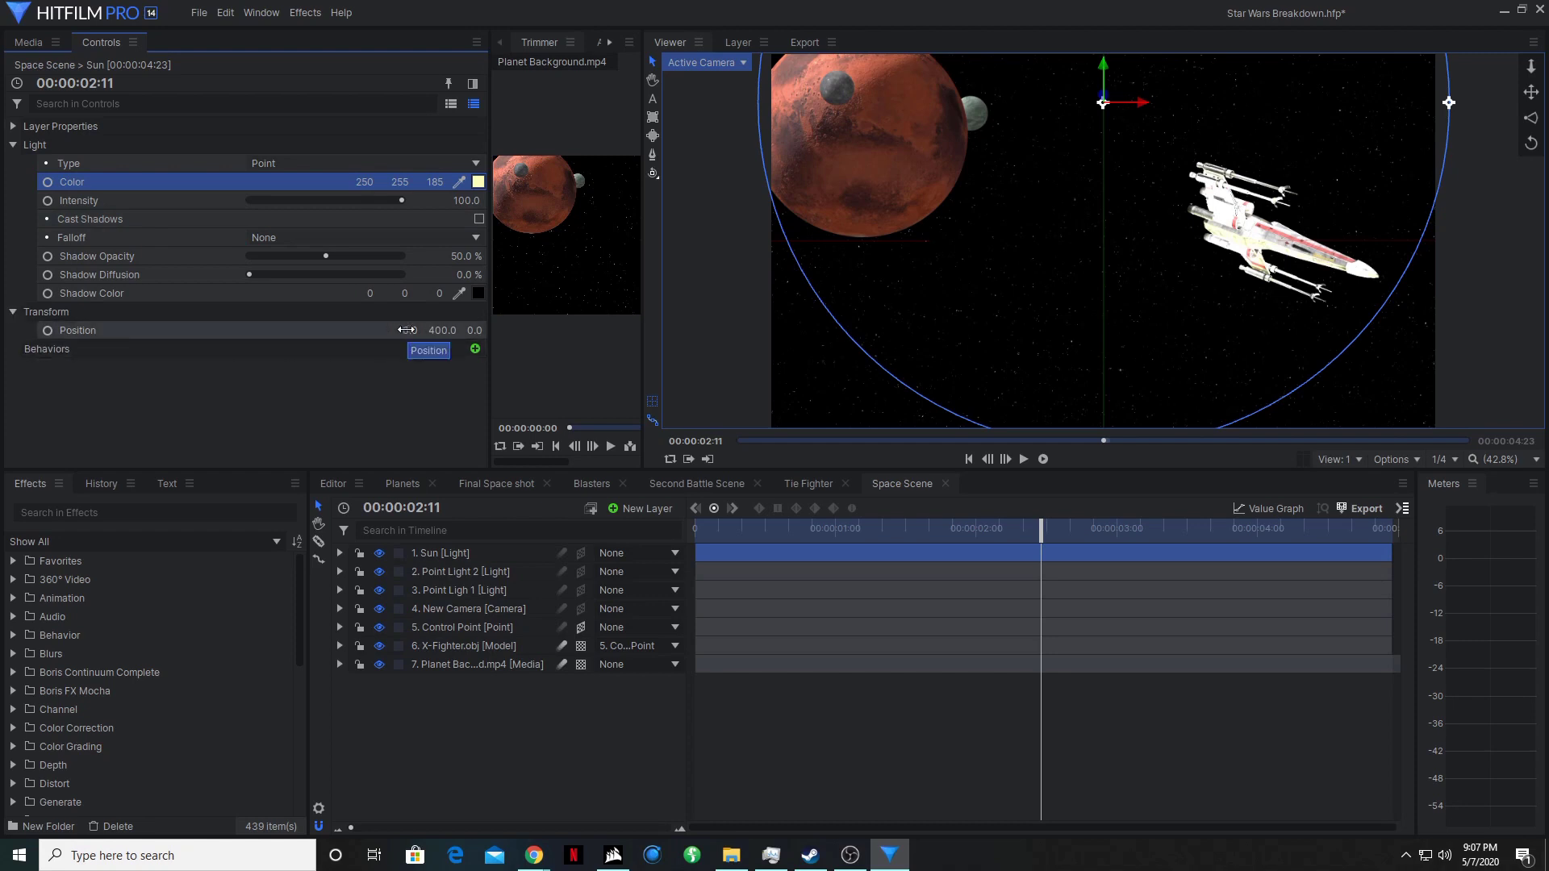
click(407, 330)
text(-907.5)
key(Return)
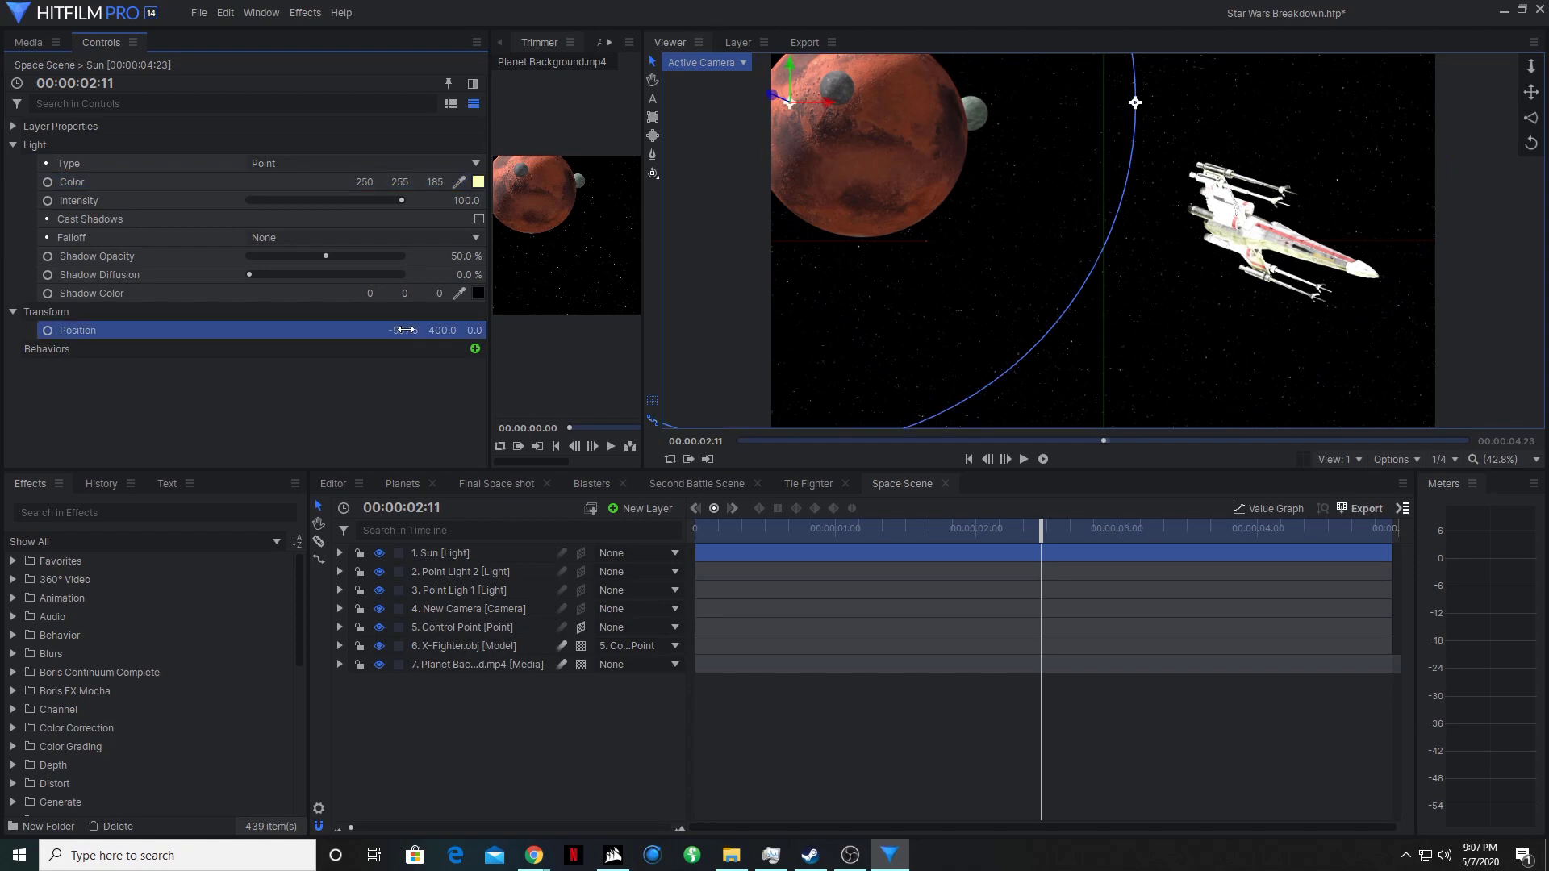
click(441, 332)
text(467.2)
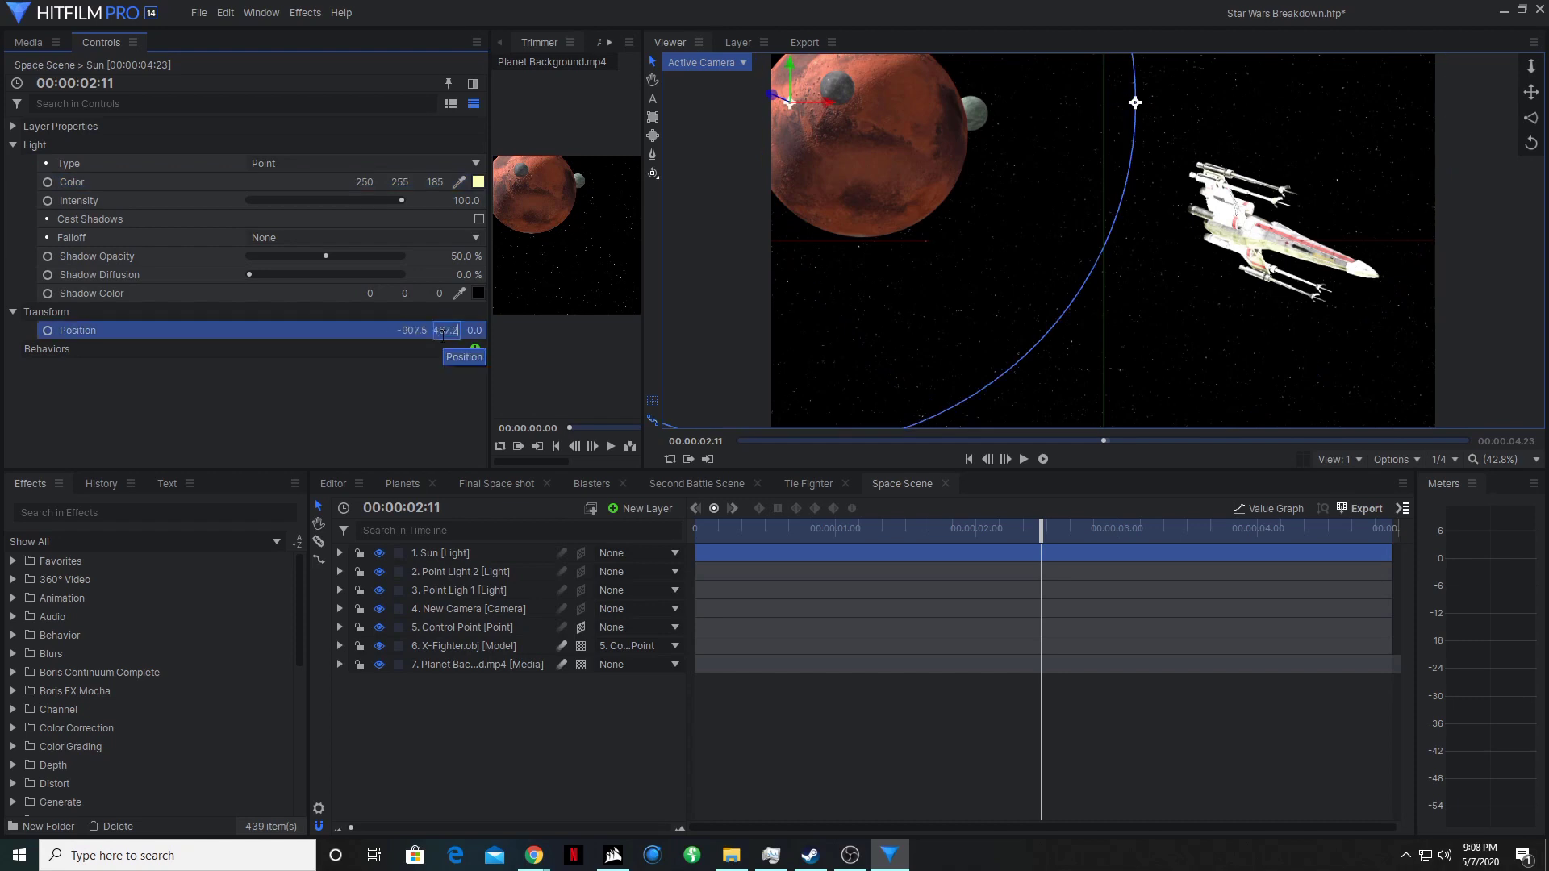
key(Return)
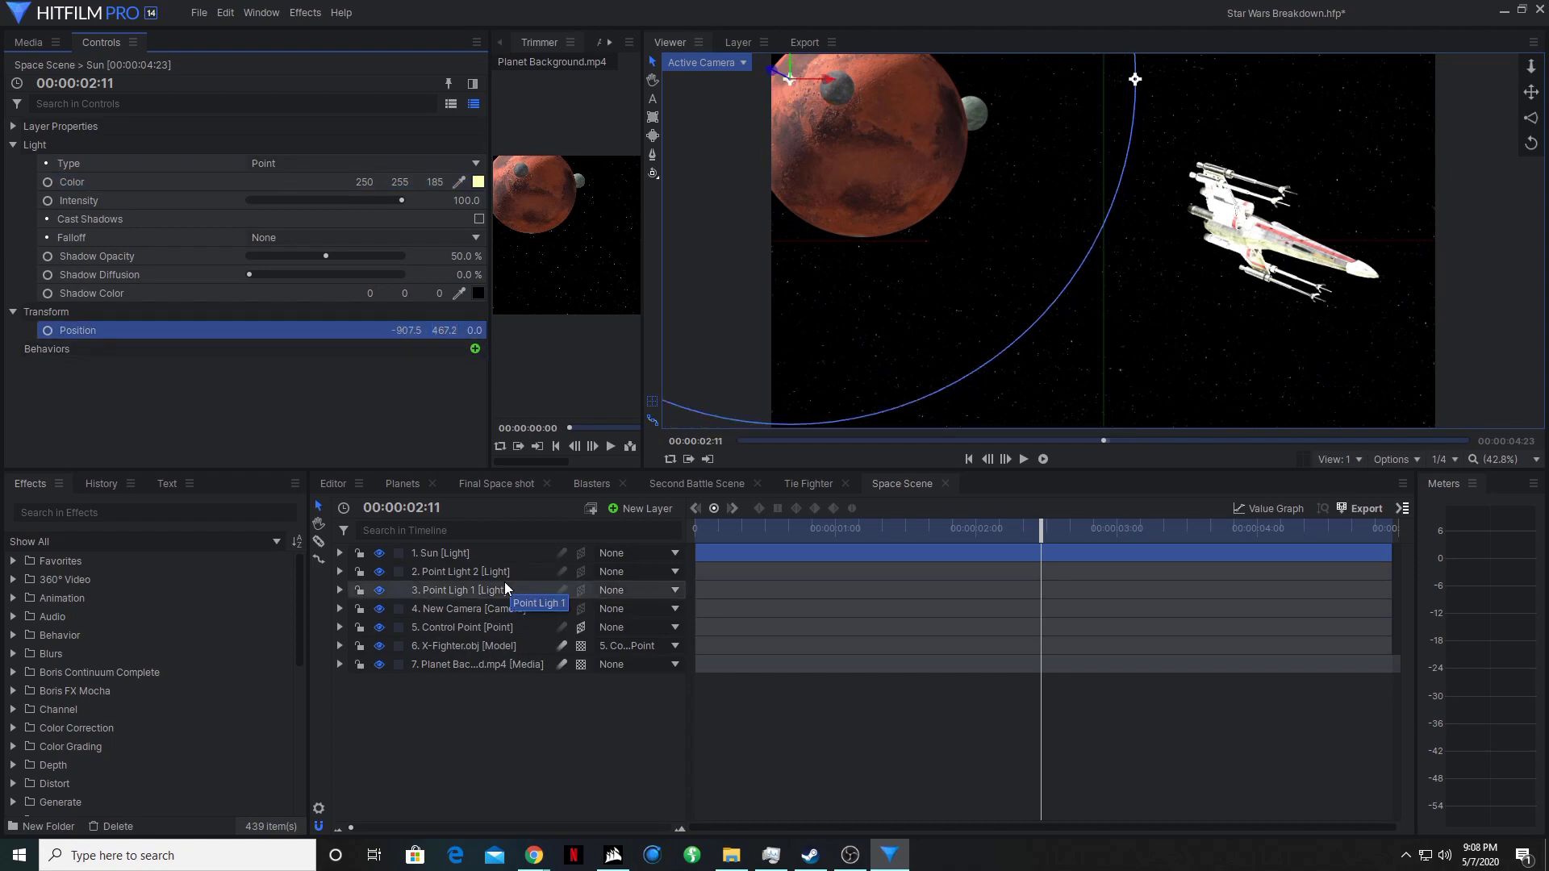
Add a new light named Planet and set its type to Directional.
right_click(523, 734)
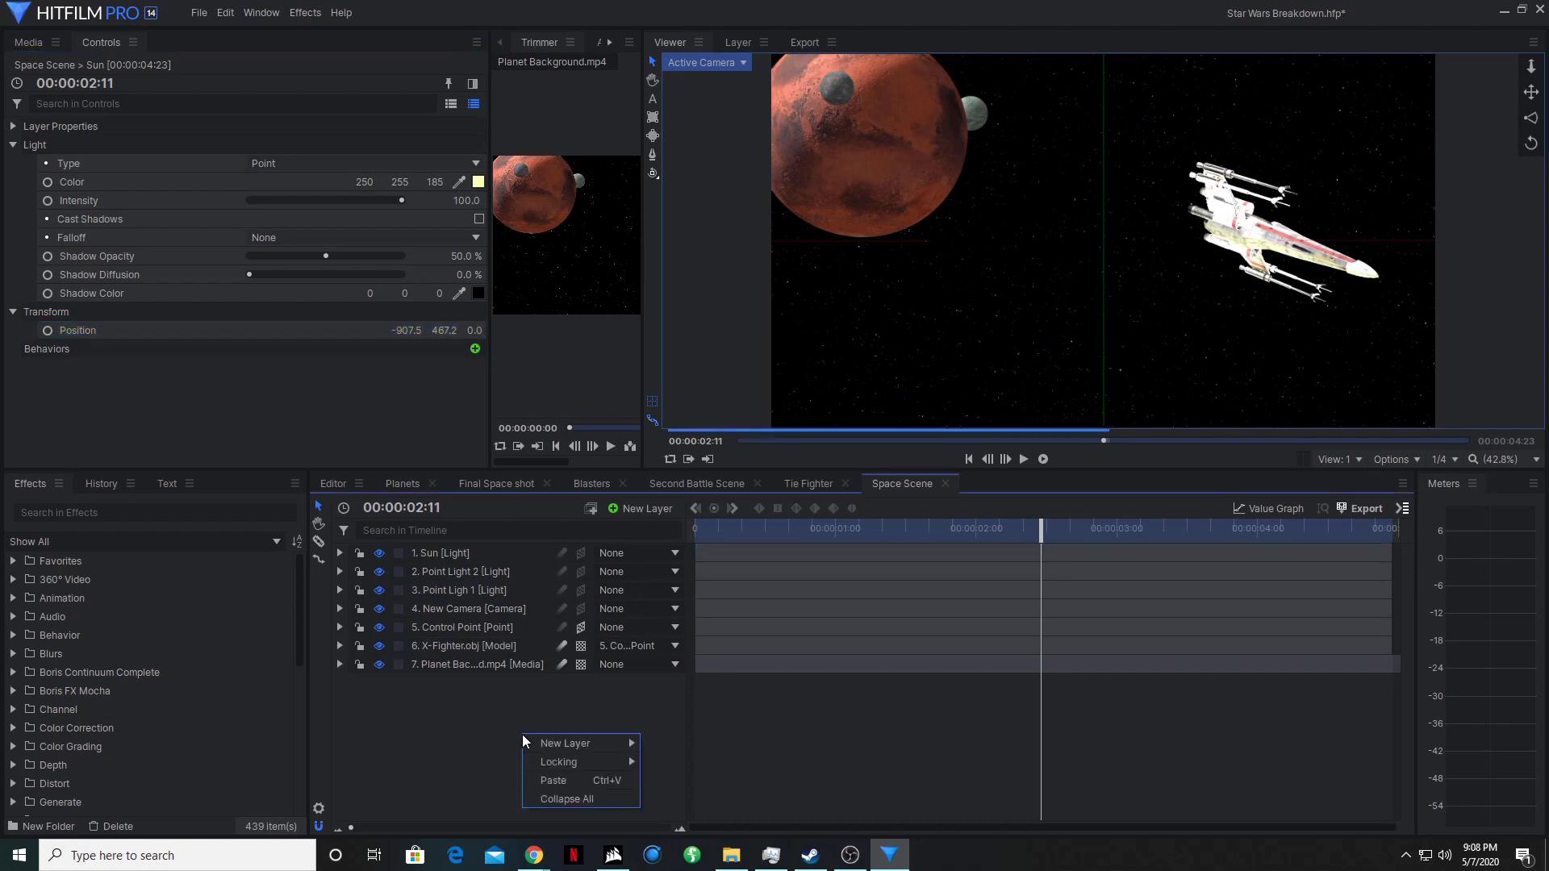
mouse_move(571, 747)
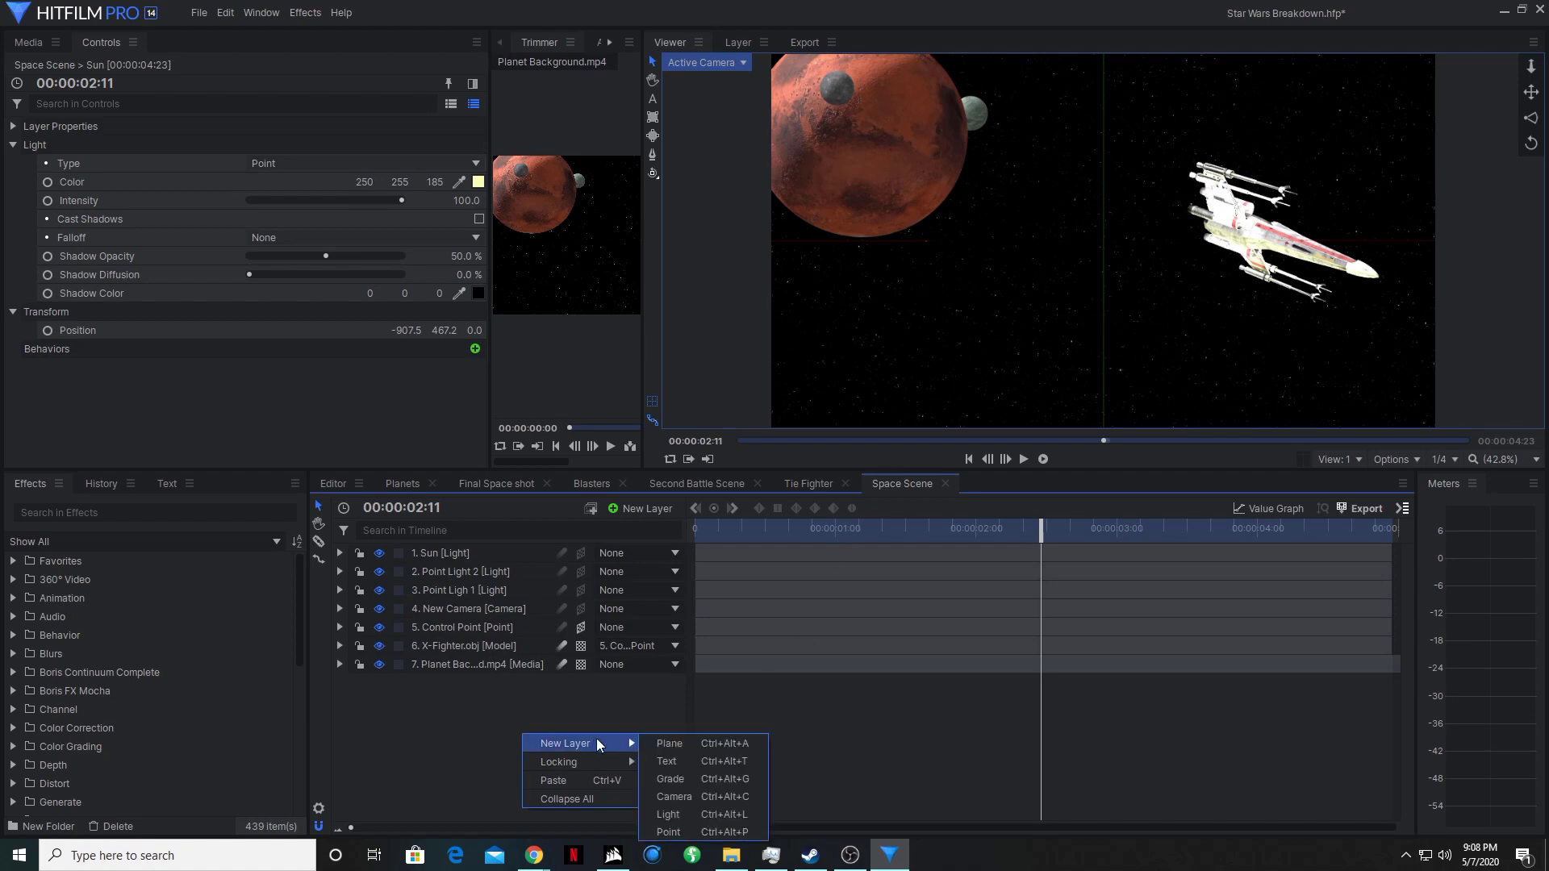
click(681, 814)
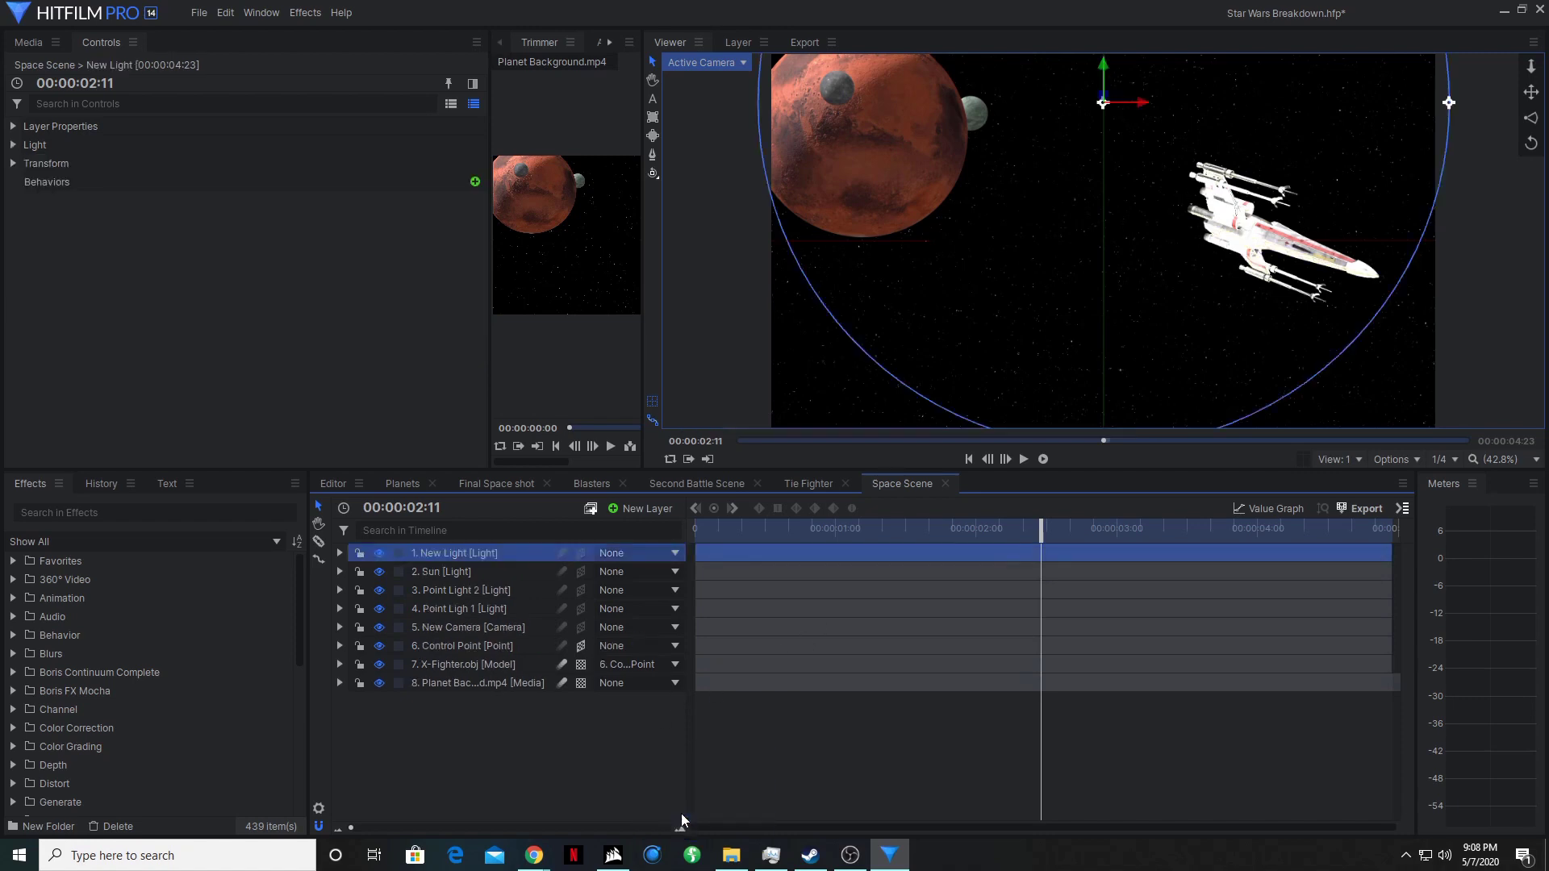
double_click(460, 554)
key(Return)
click(13, 145)
click(293, 164)
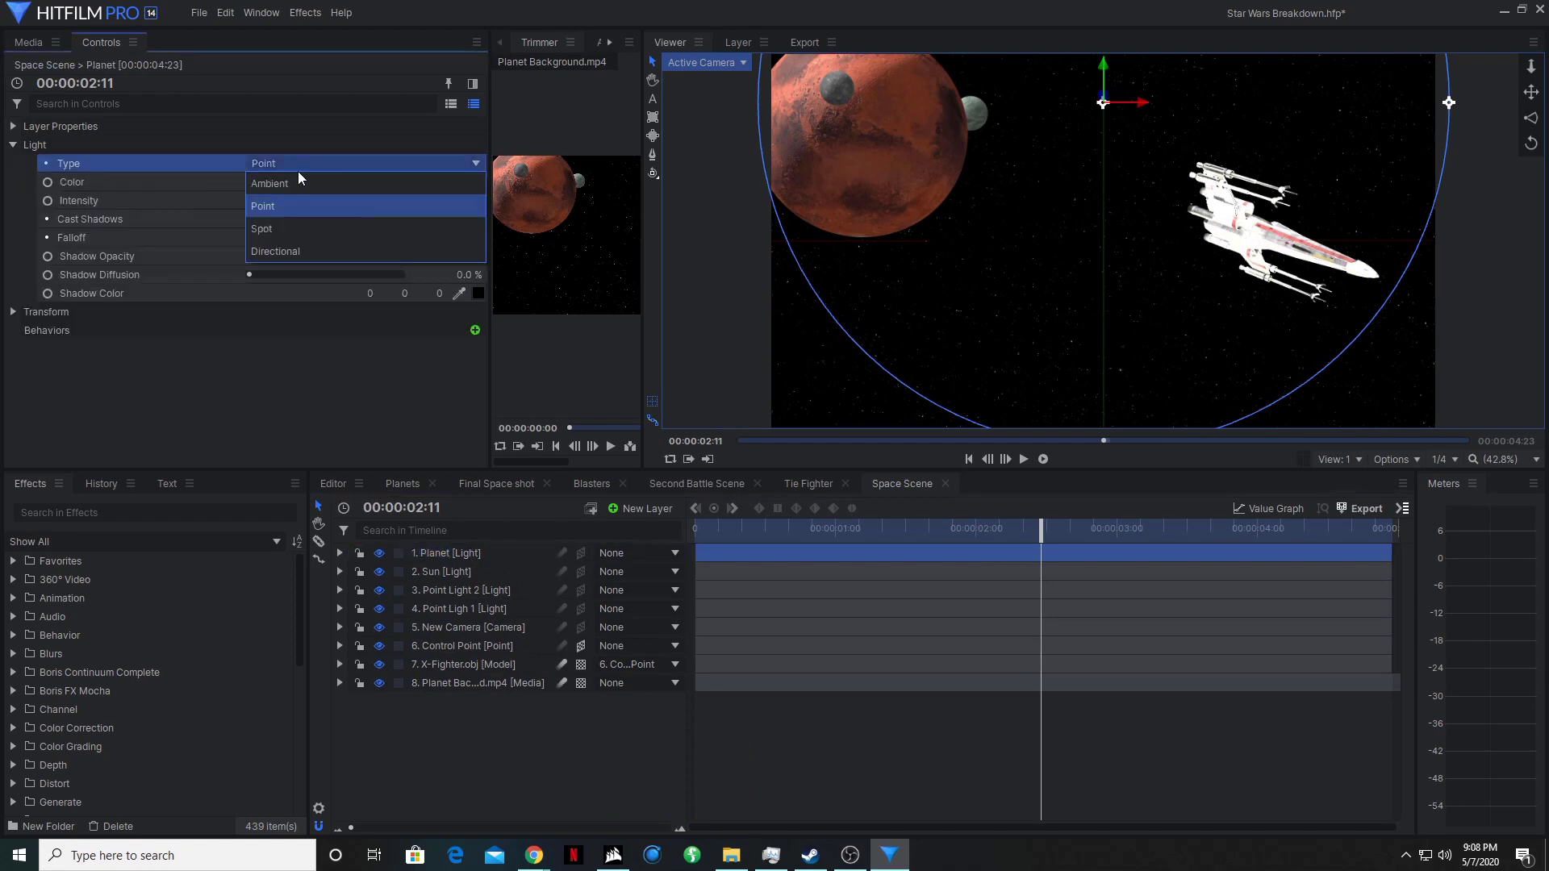
click(289, 252)
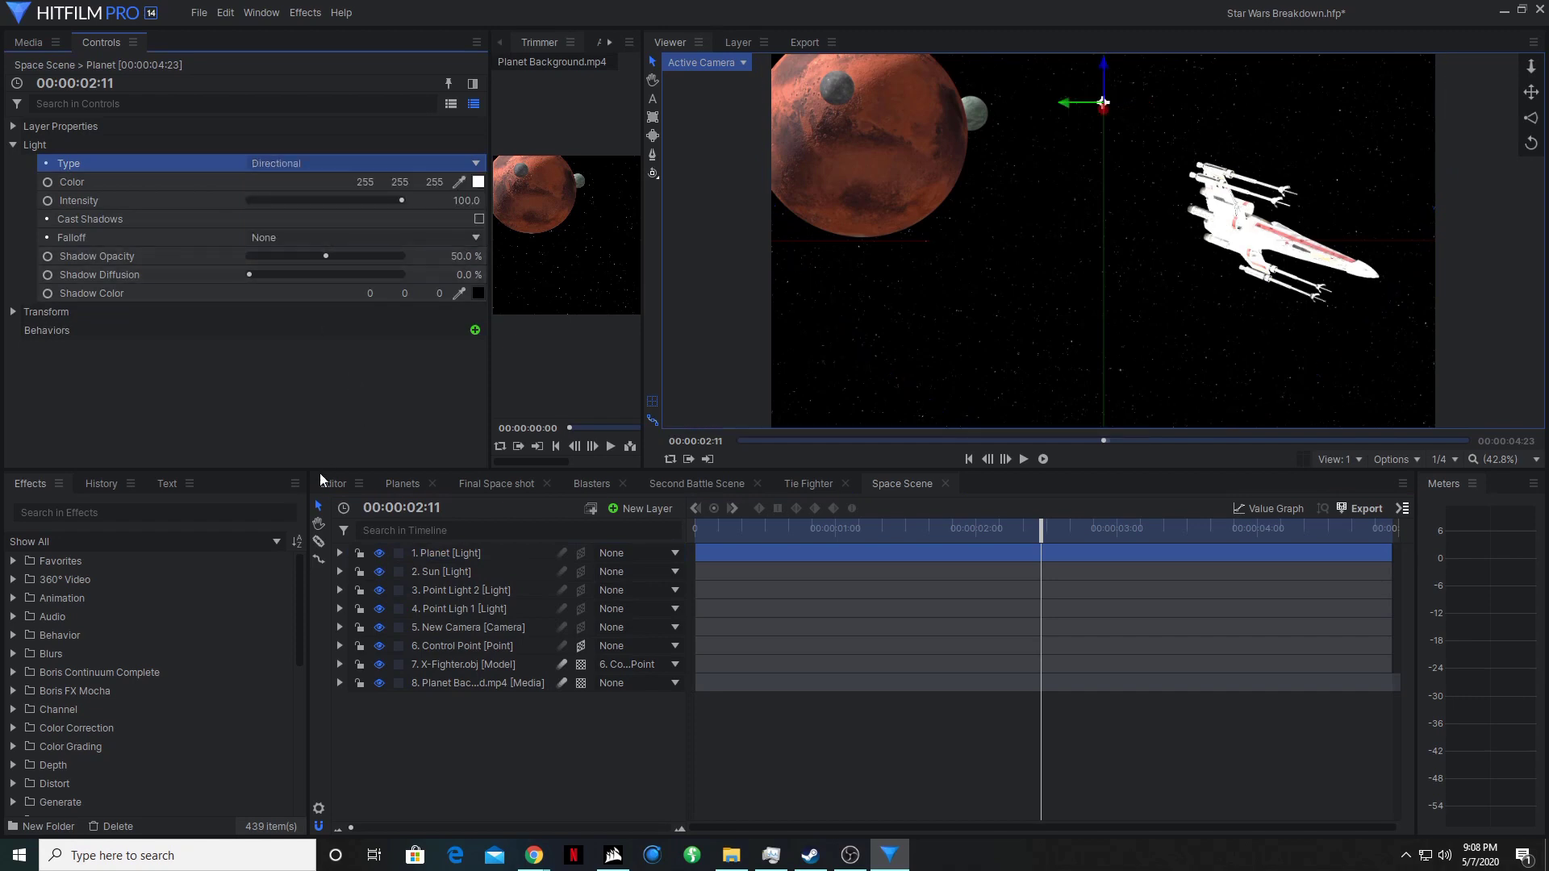
Set the Planet light's position to X -926.7 and Y 501.4.
click(13, 312)
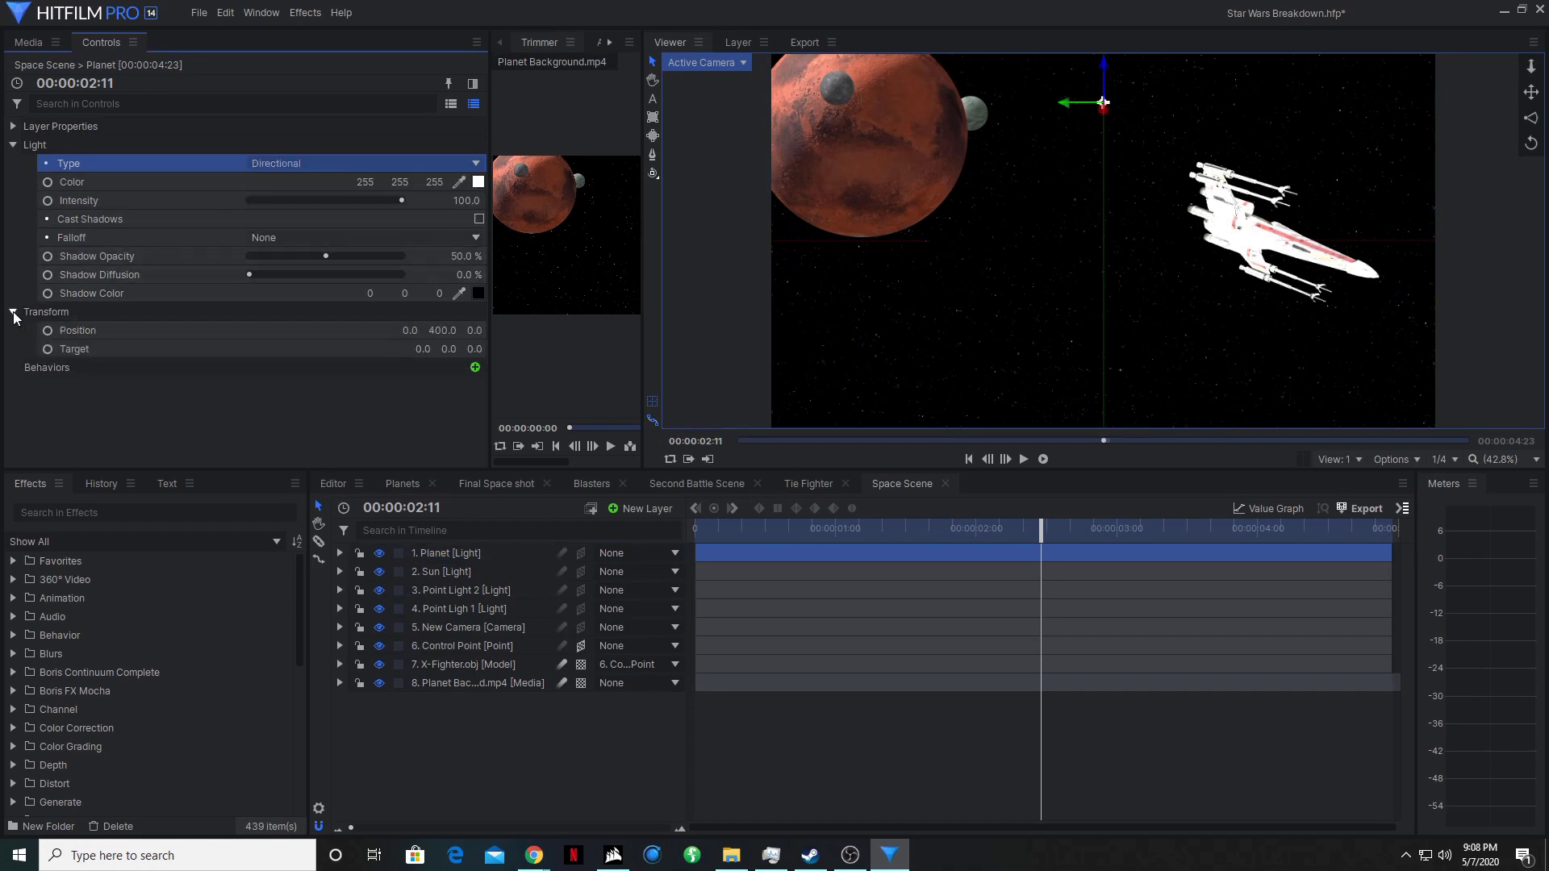
click(409, 331)
text(26)
text(.7)
key(Return)
click(447, 331)
text(501)
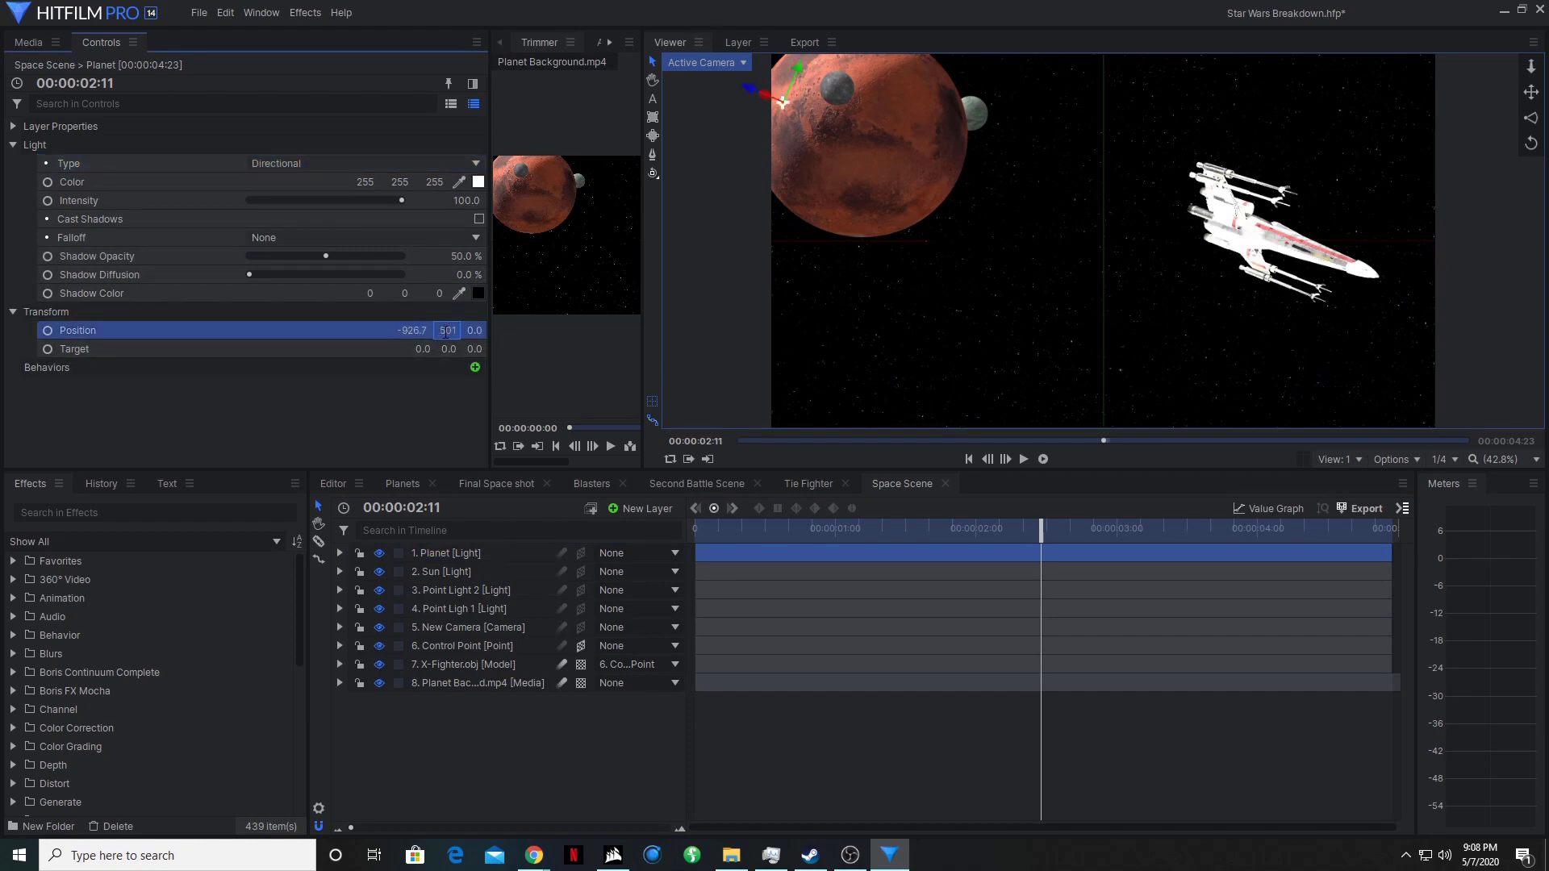
text(.4)
key(Return)
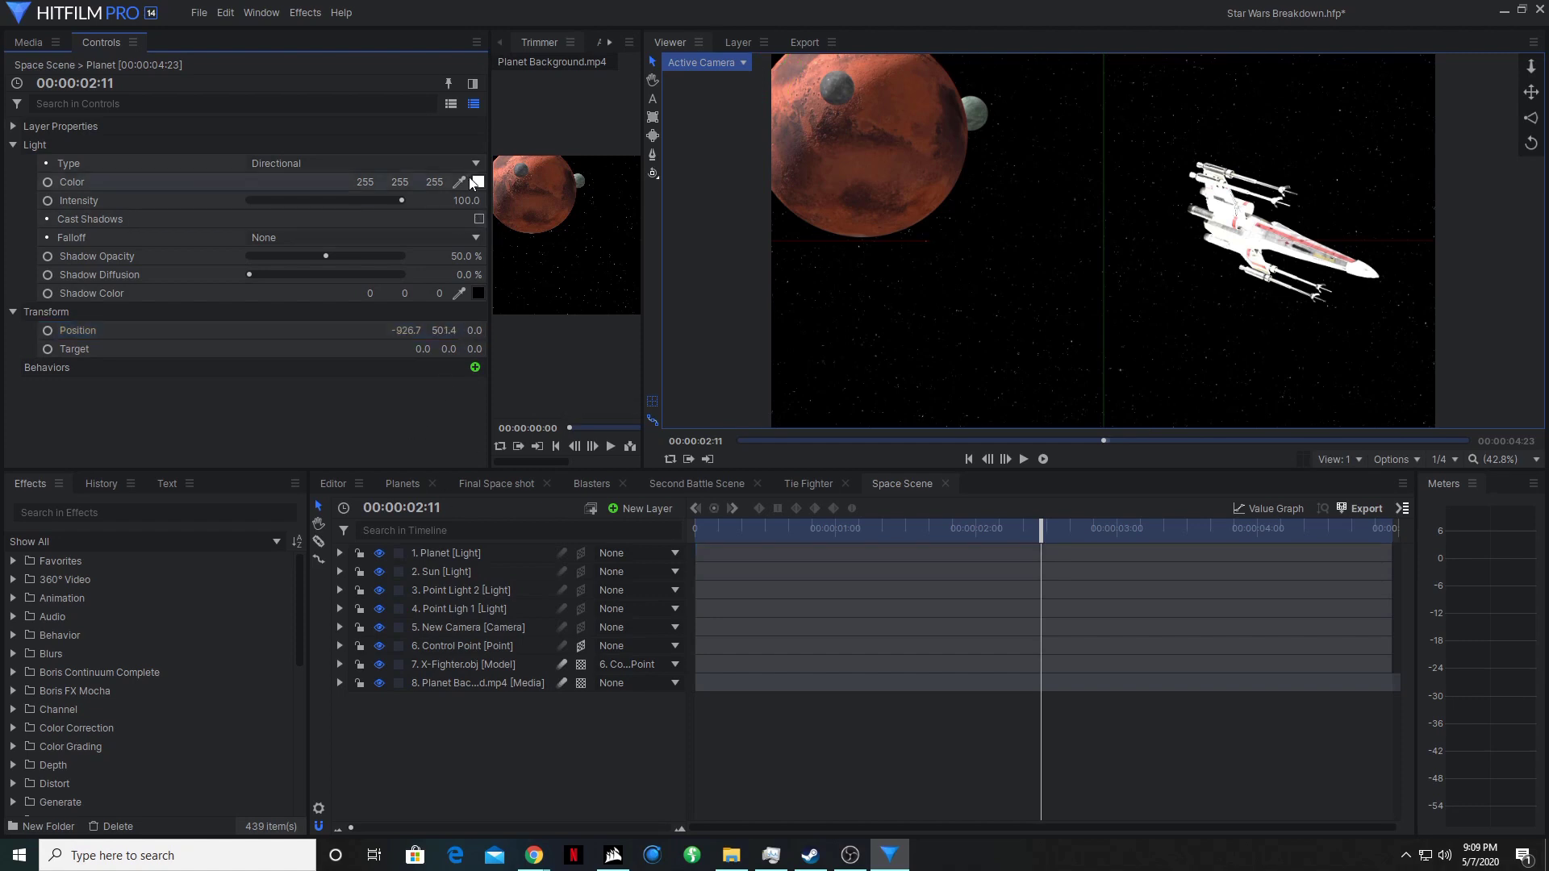
Change the Planet light's colour to reddish-brown 151, 91, 71.
click(478, 182)
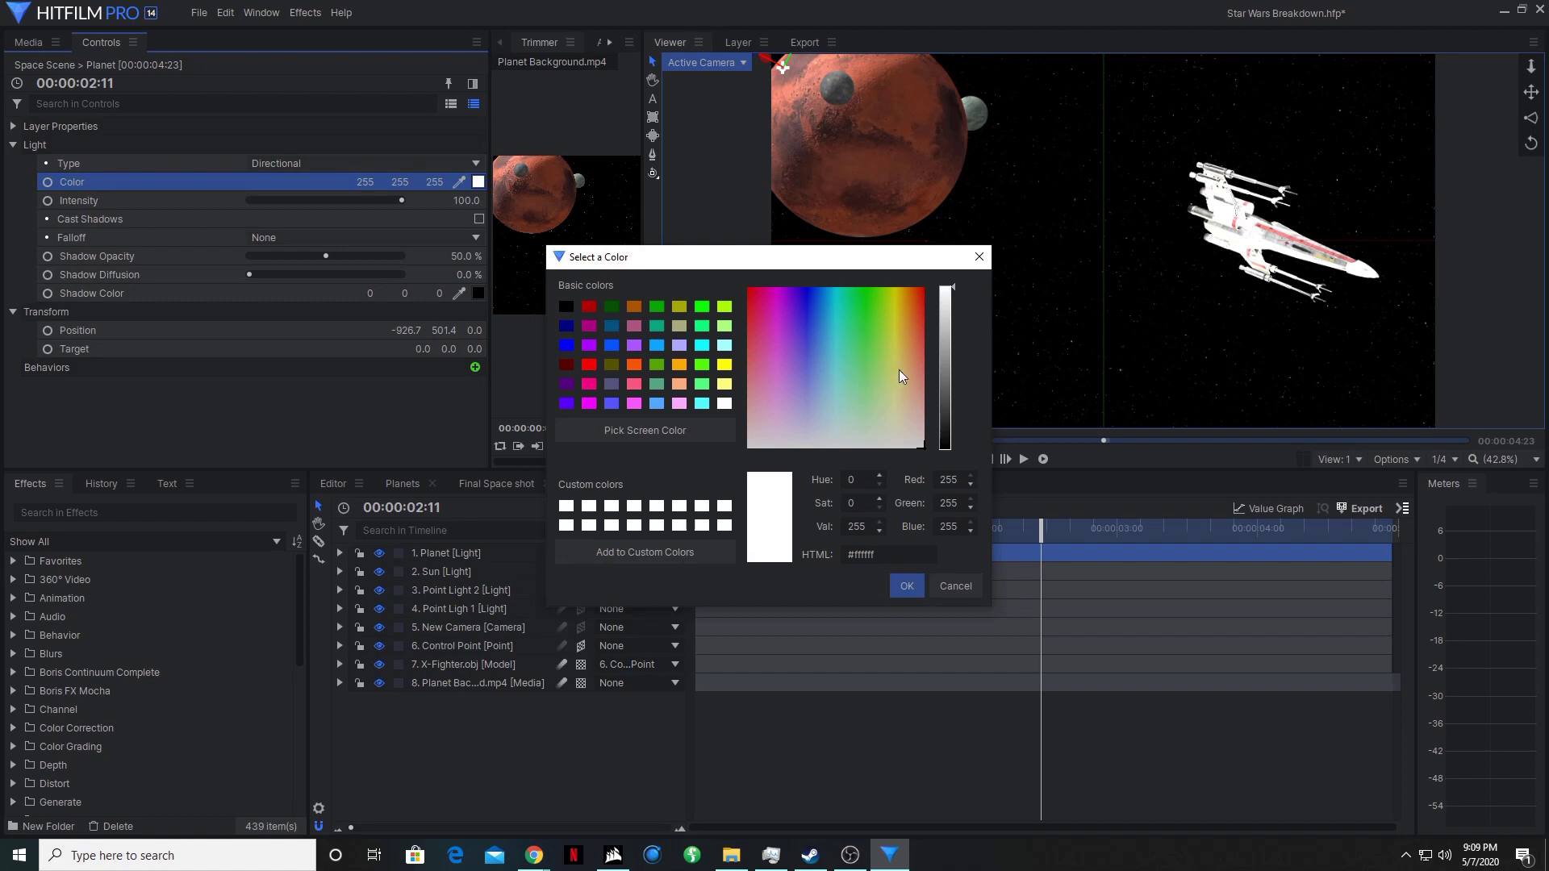
drag(899, 370, 906, 365)
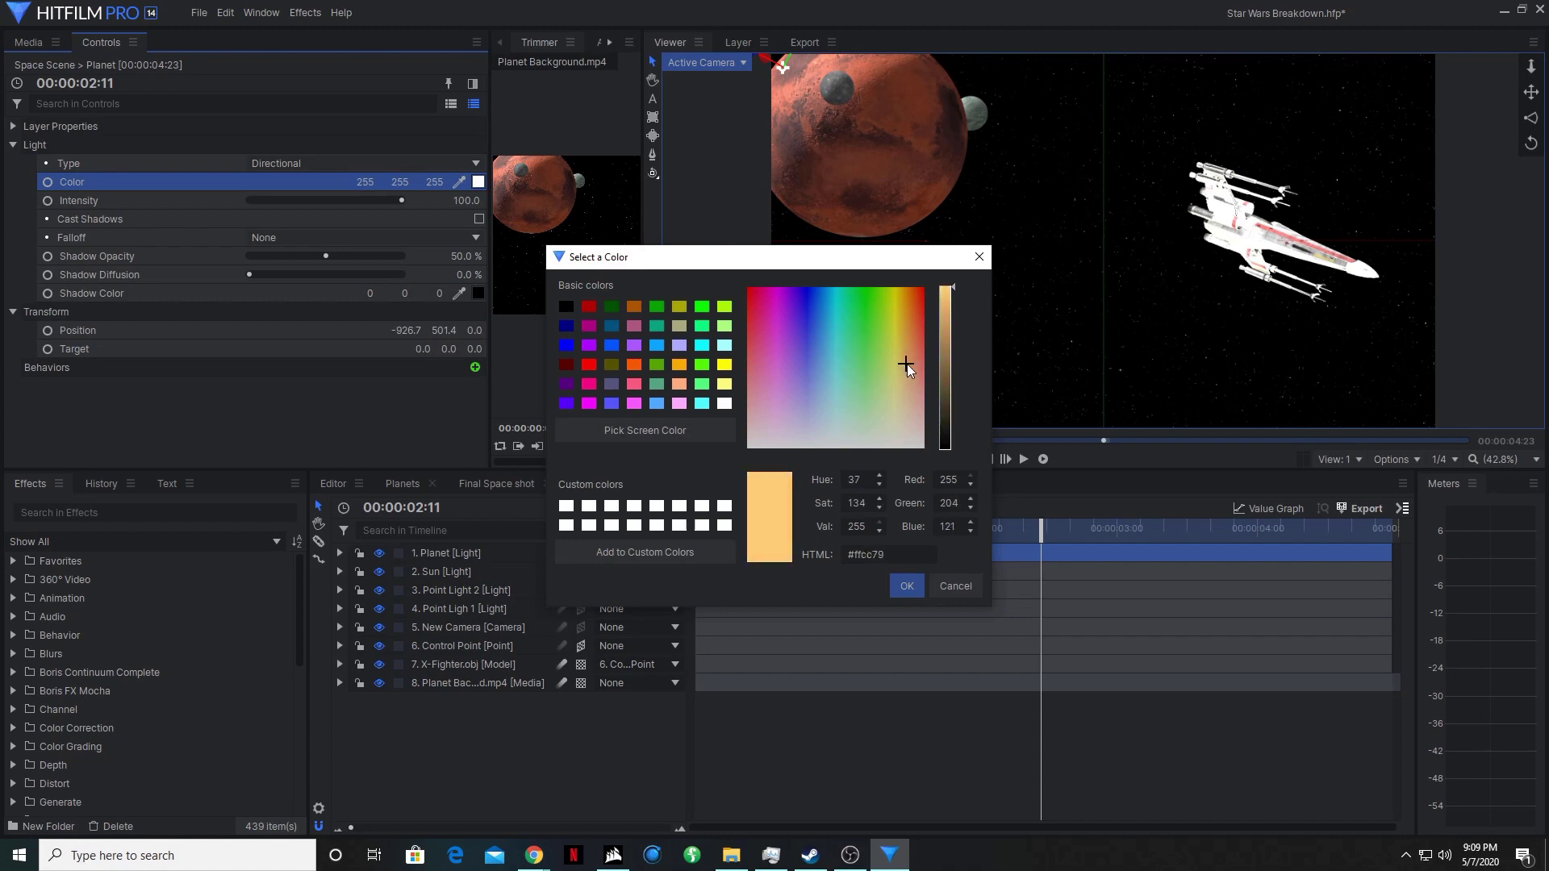
click(955, 341)
click(914, 373)
click(910, 586)
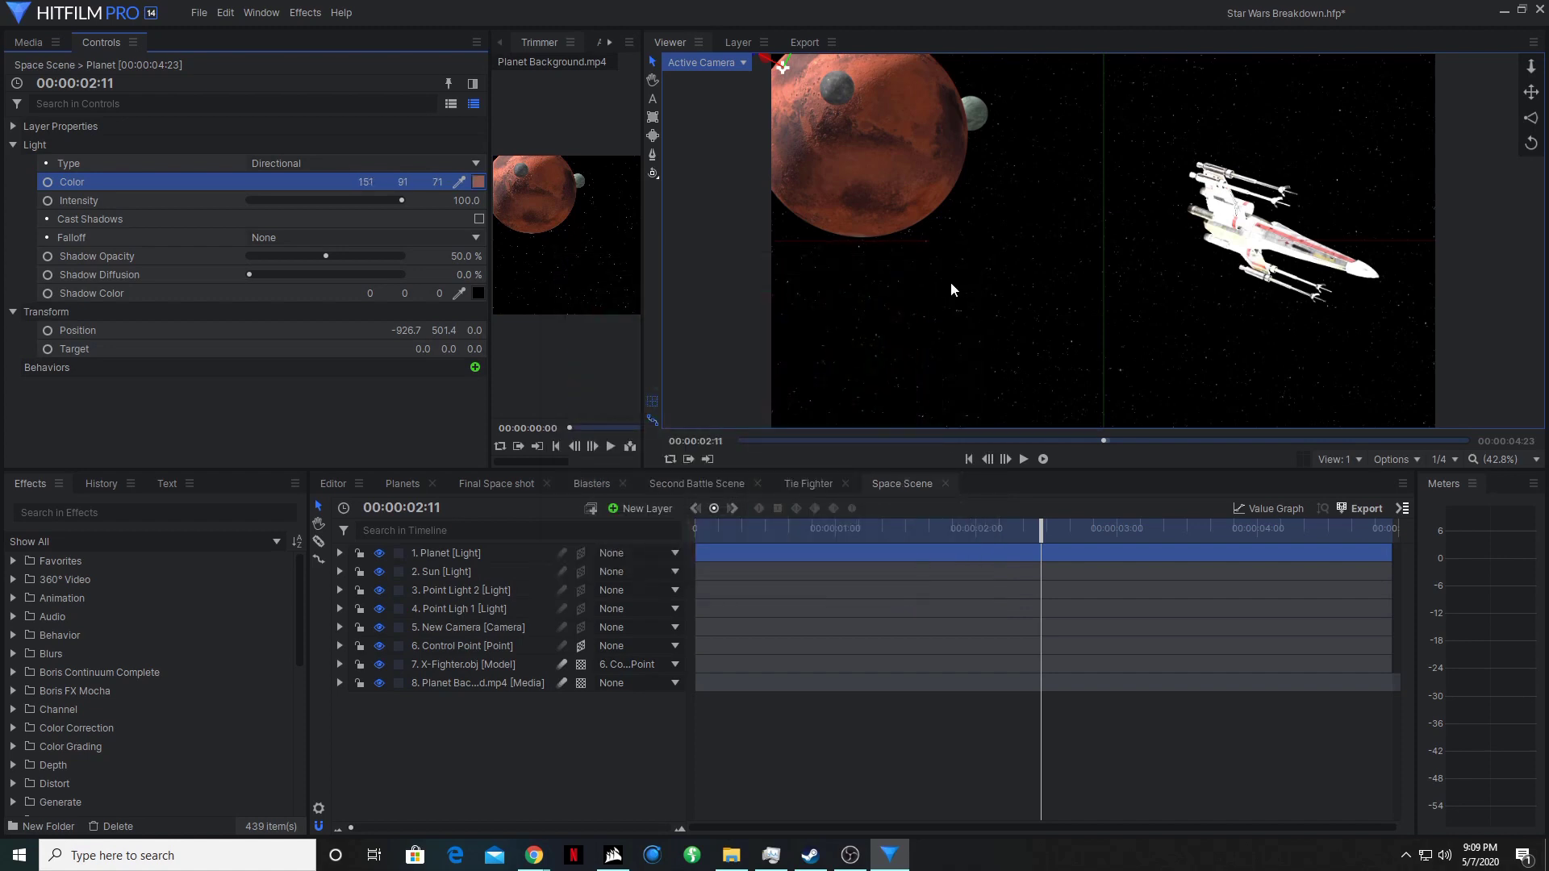
click(380, 554)
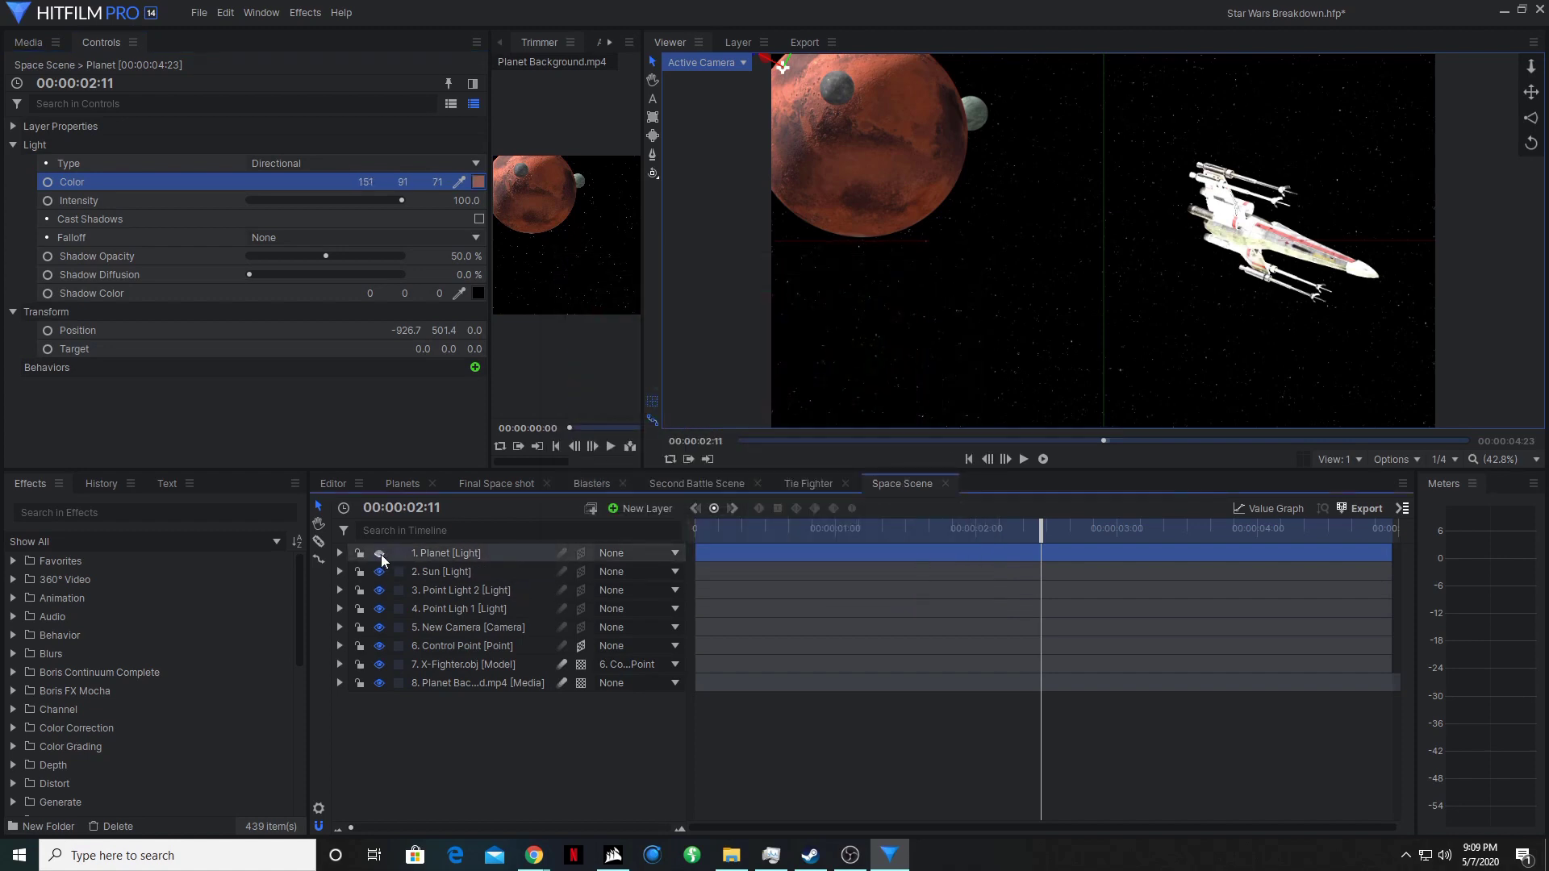
click(380, 572)
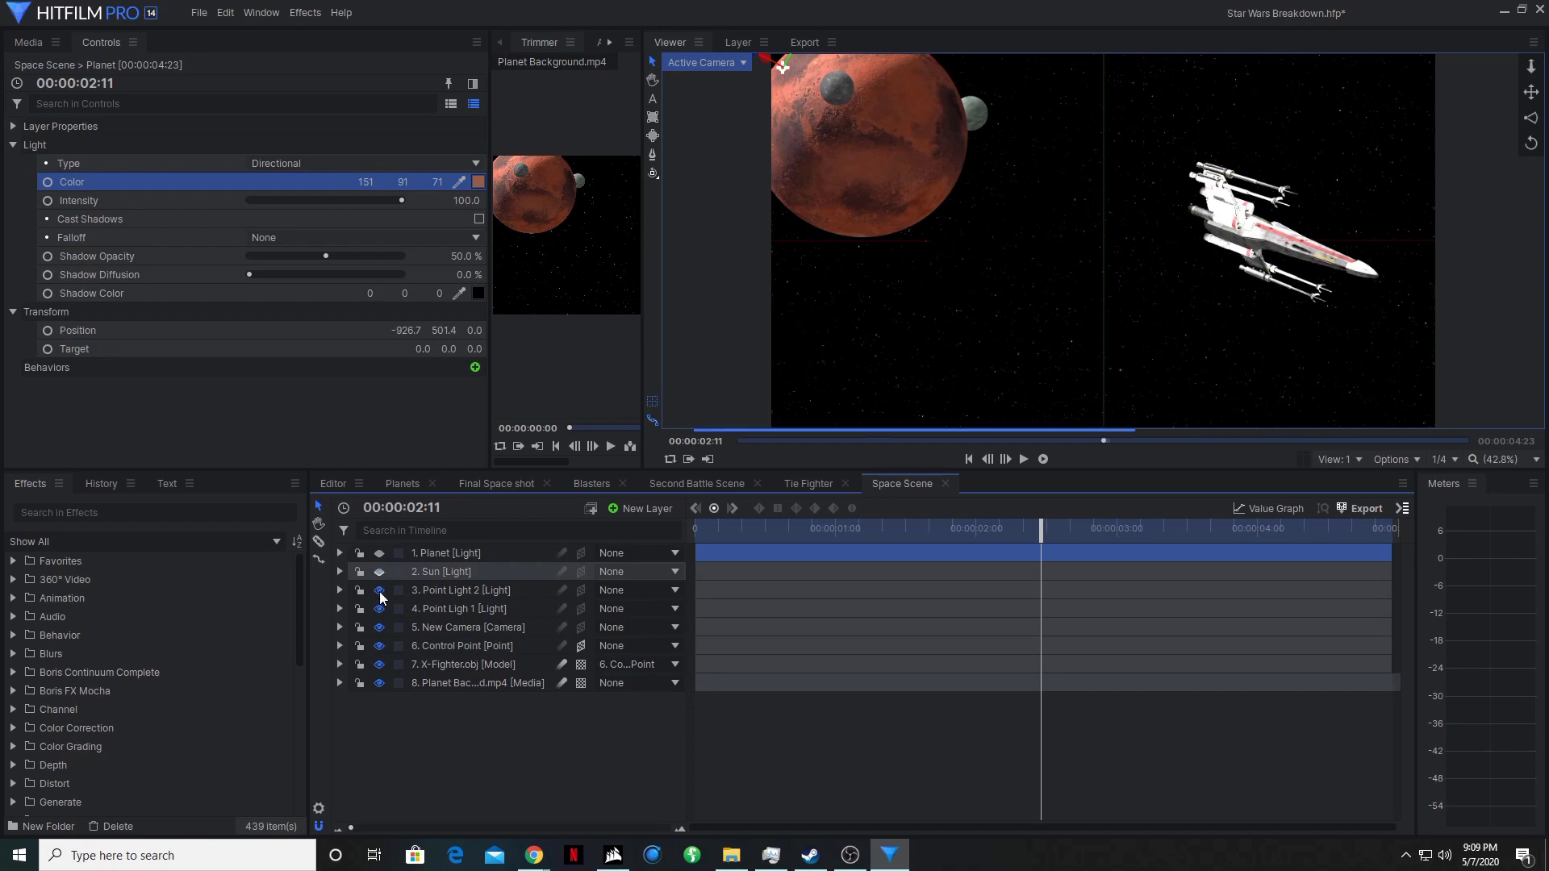
click(380, 591)
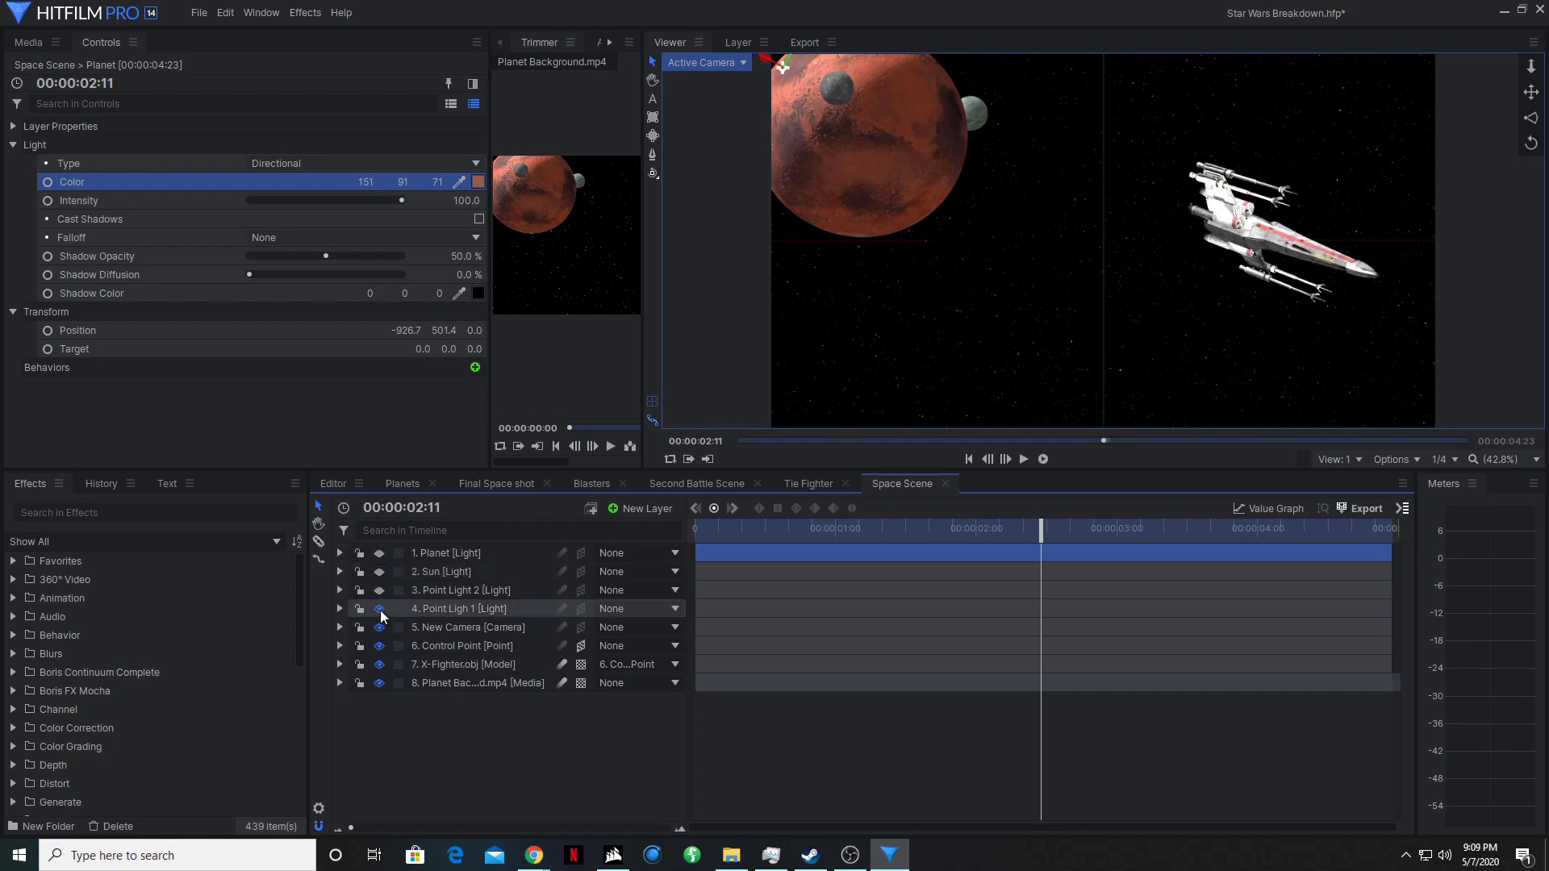
click(380, 609)
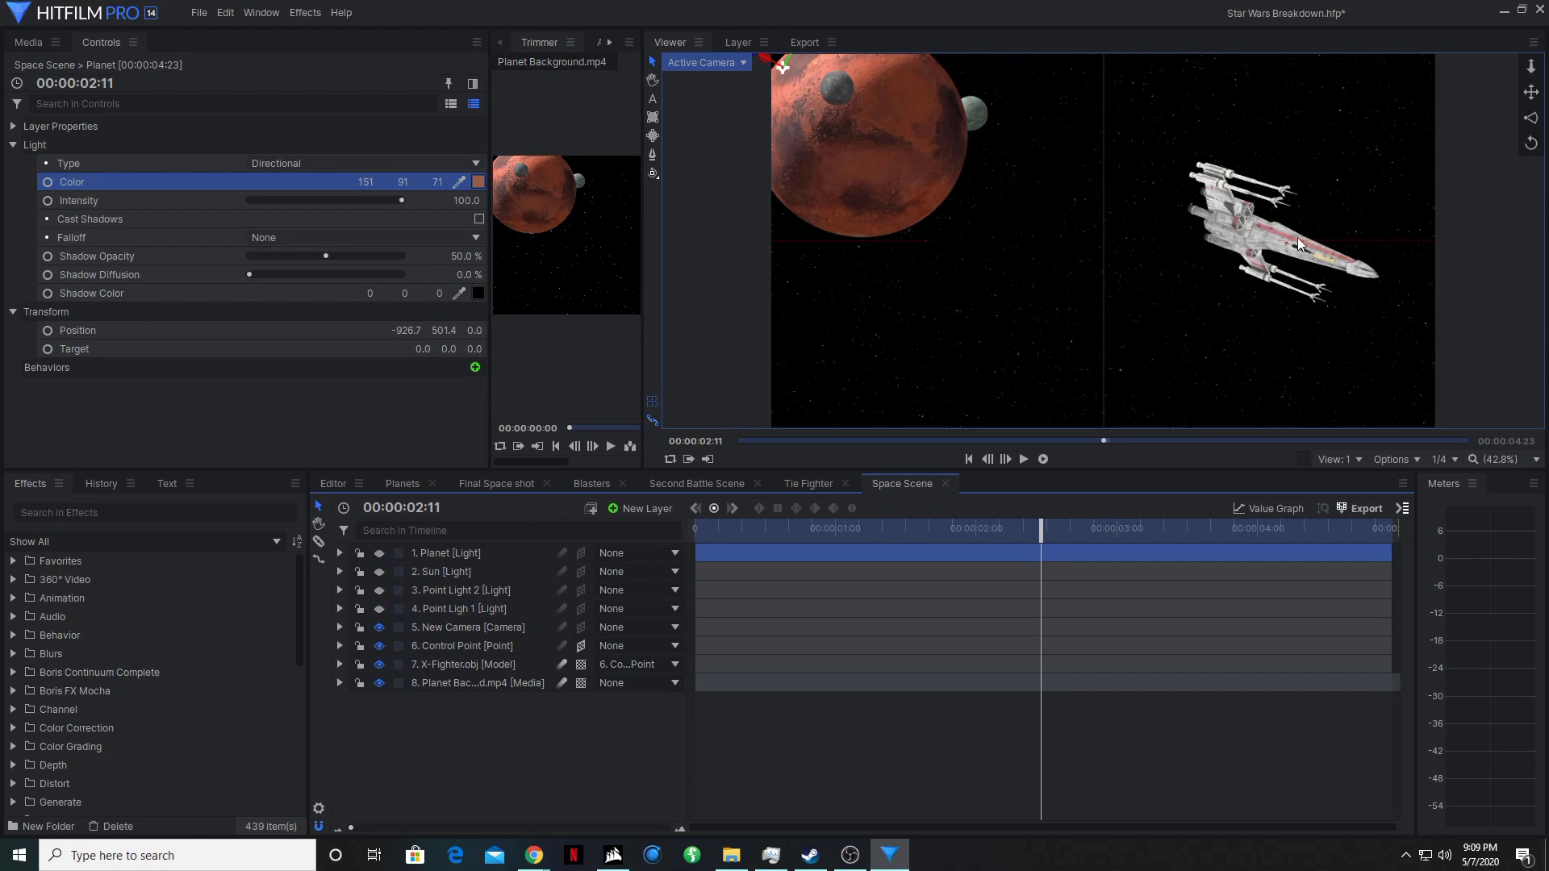
scroll(1297, 237, up, 5)
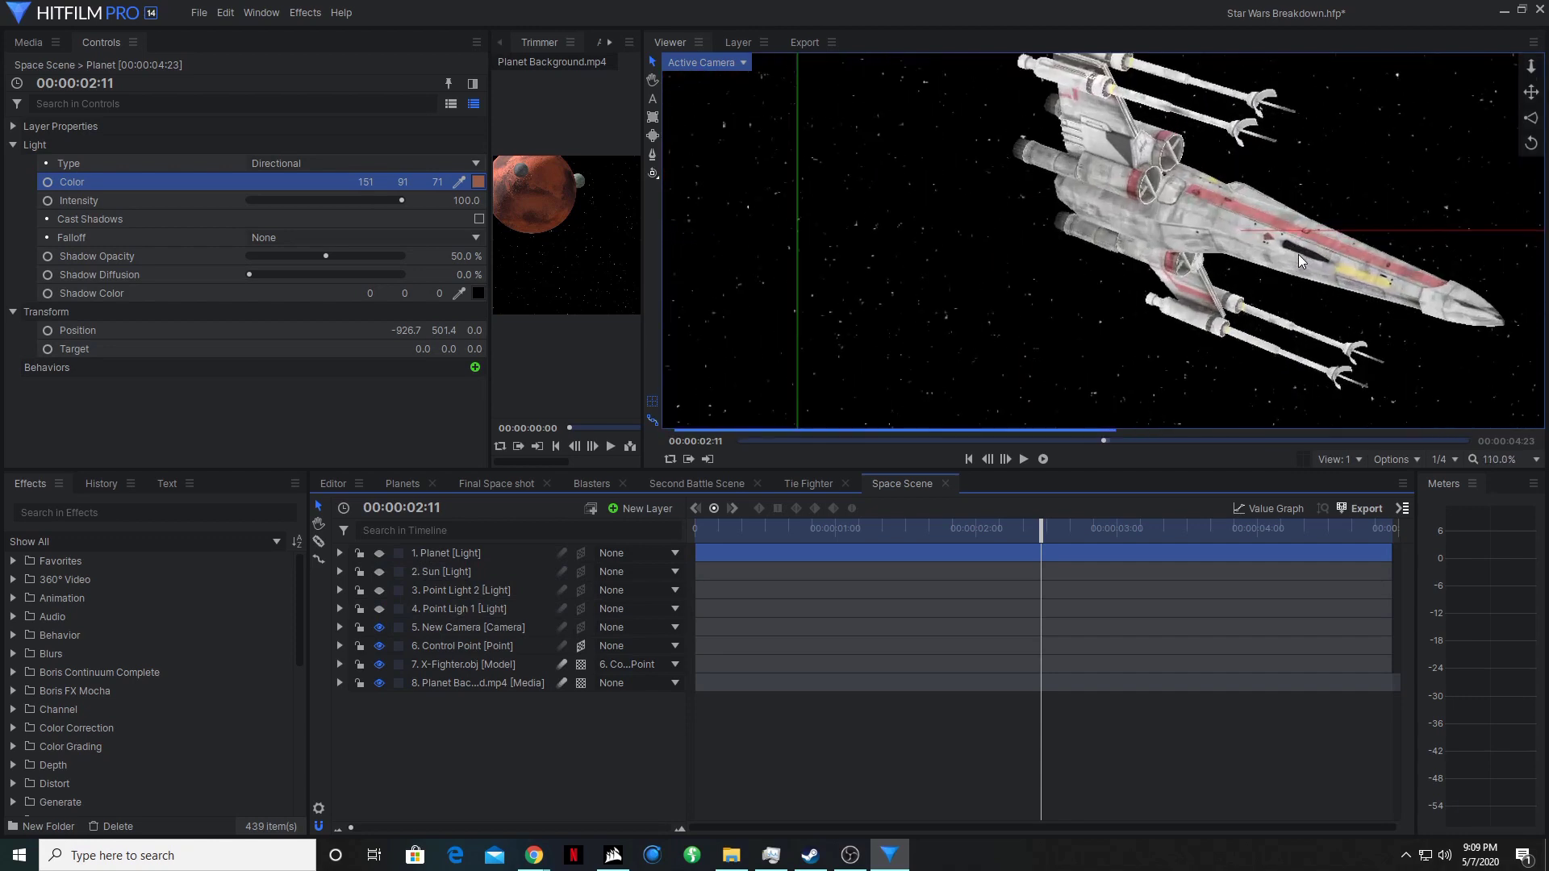
drag(1299, 254, 1258, 226)
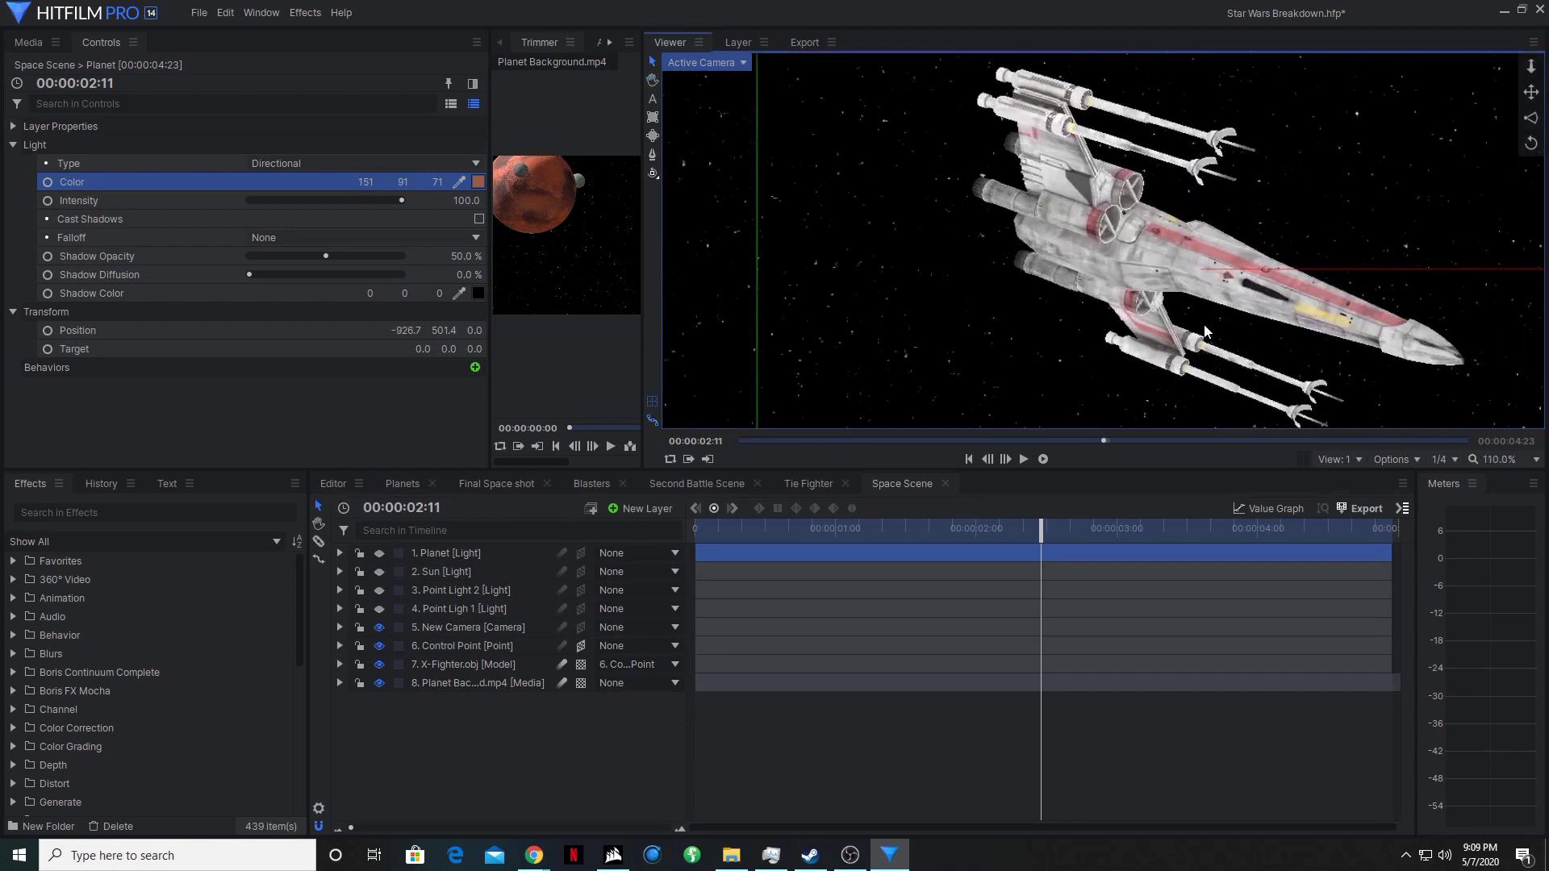
click(379, 553)
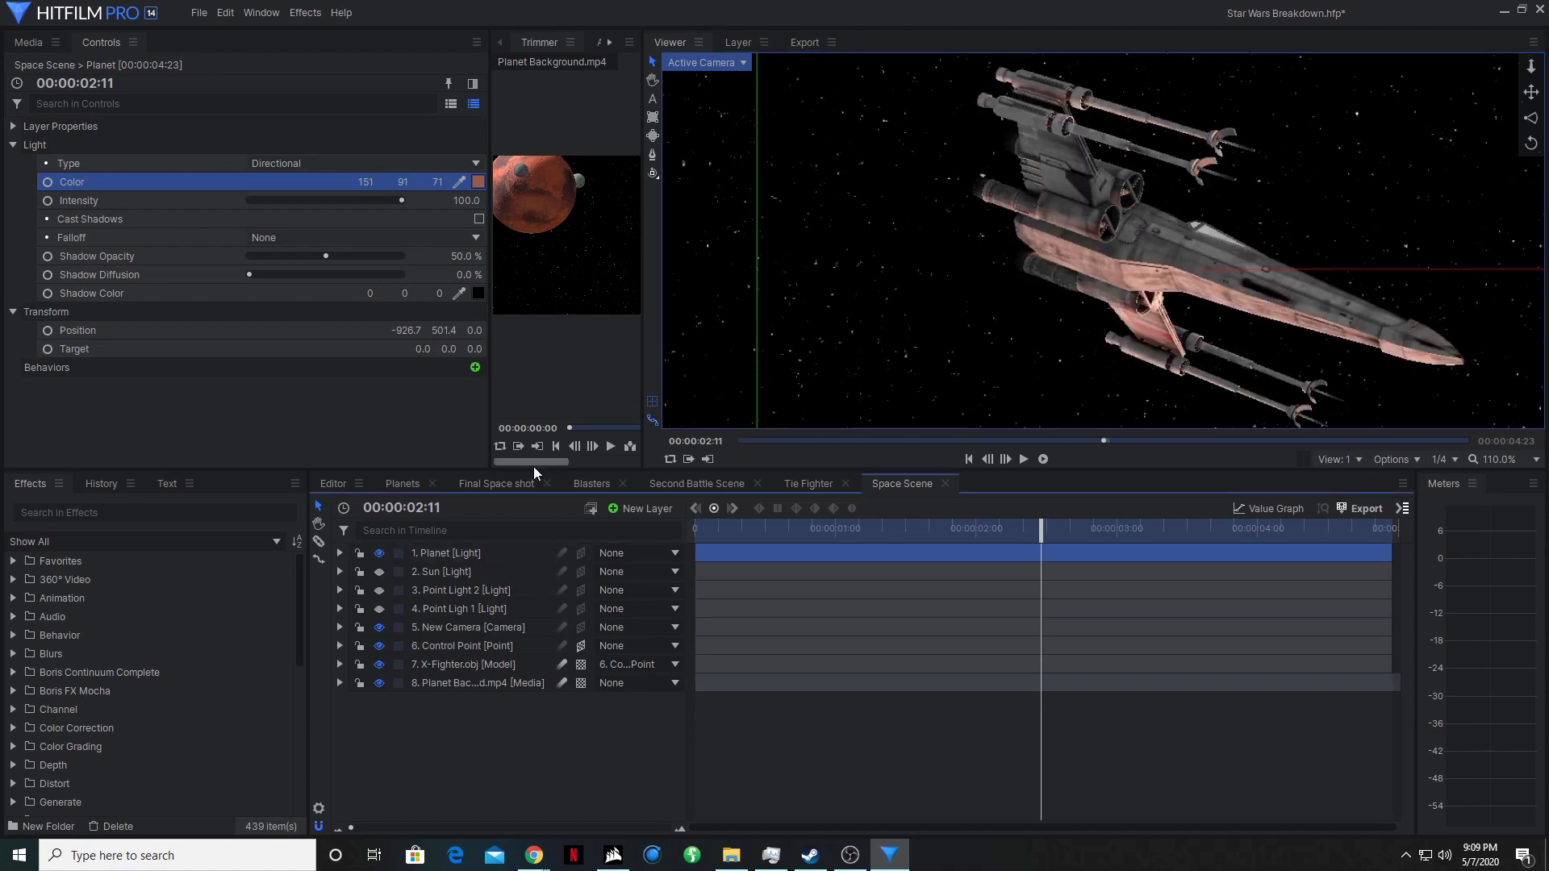
click(379, 571)
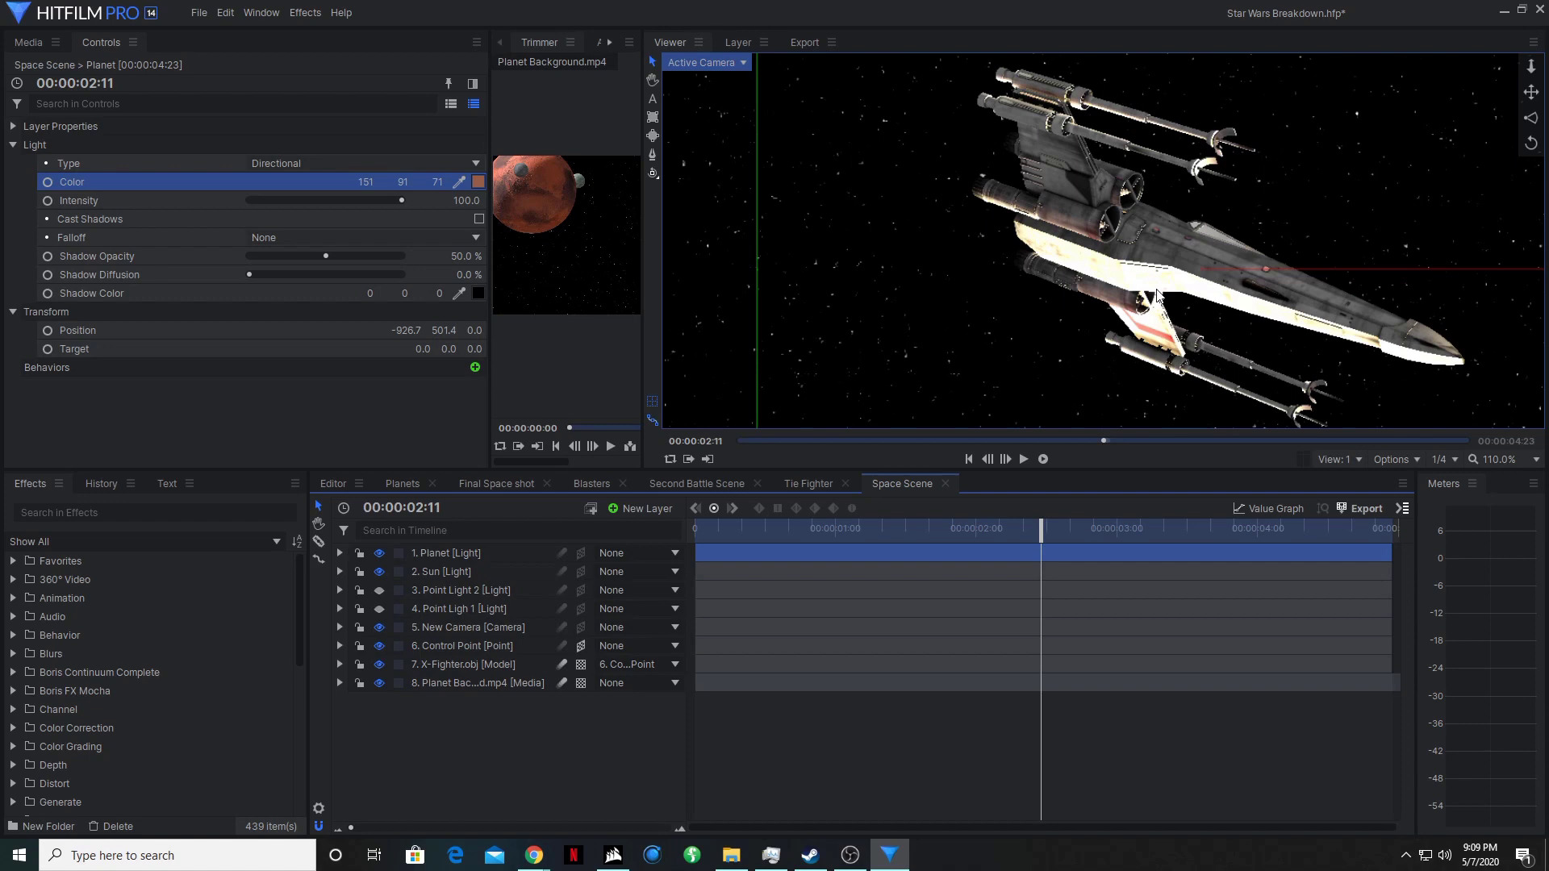
click(380, 591)
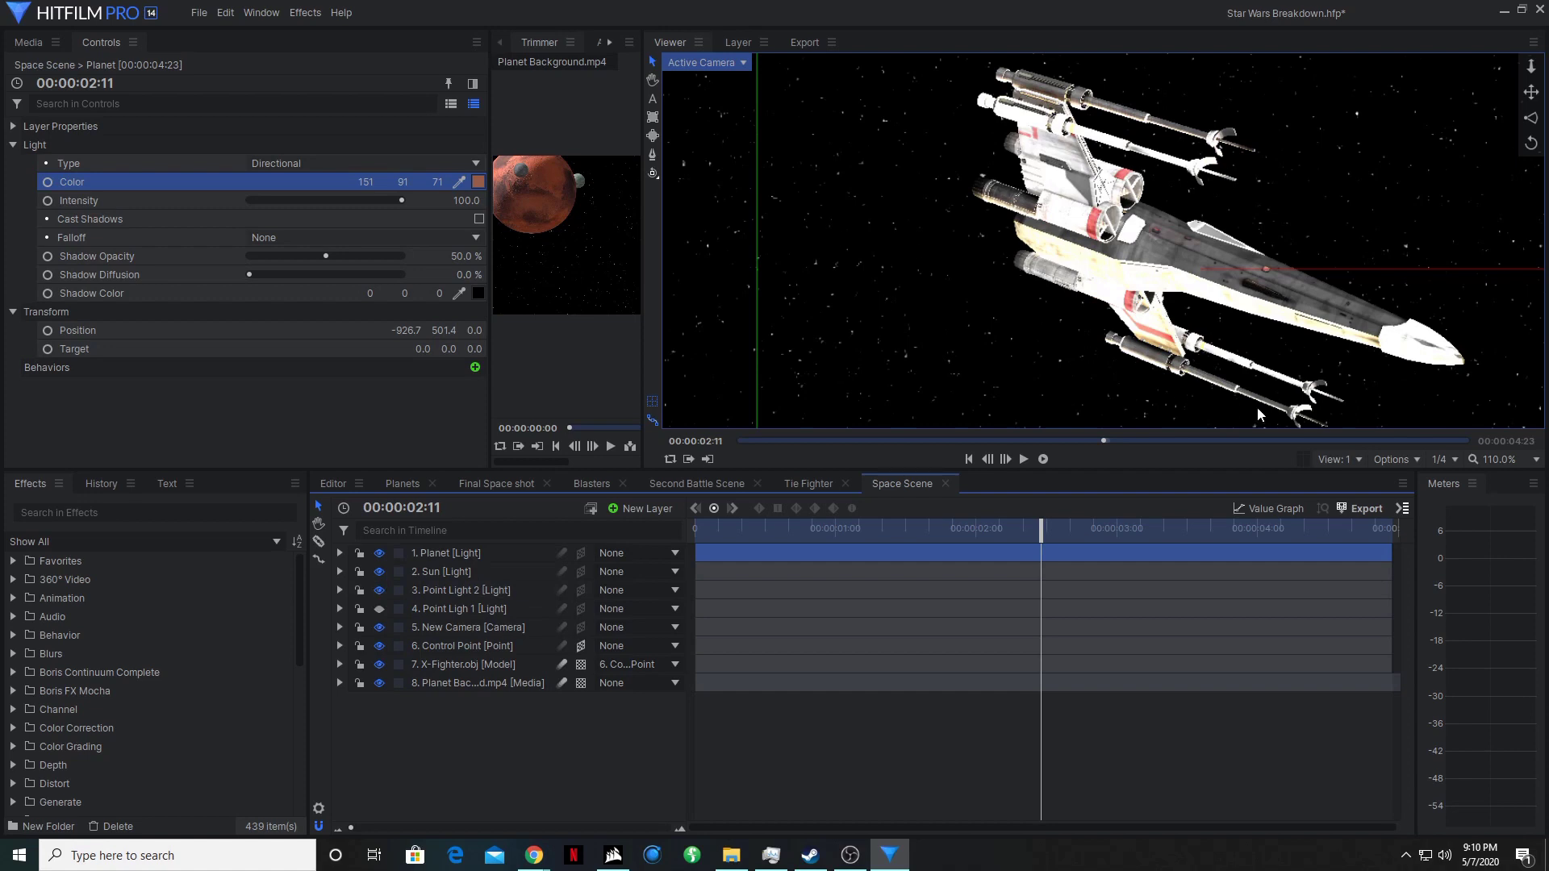
click(379, 608)
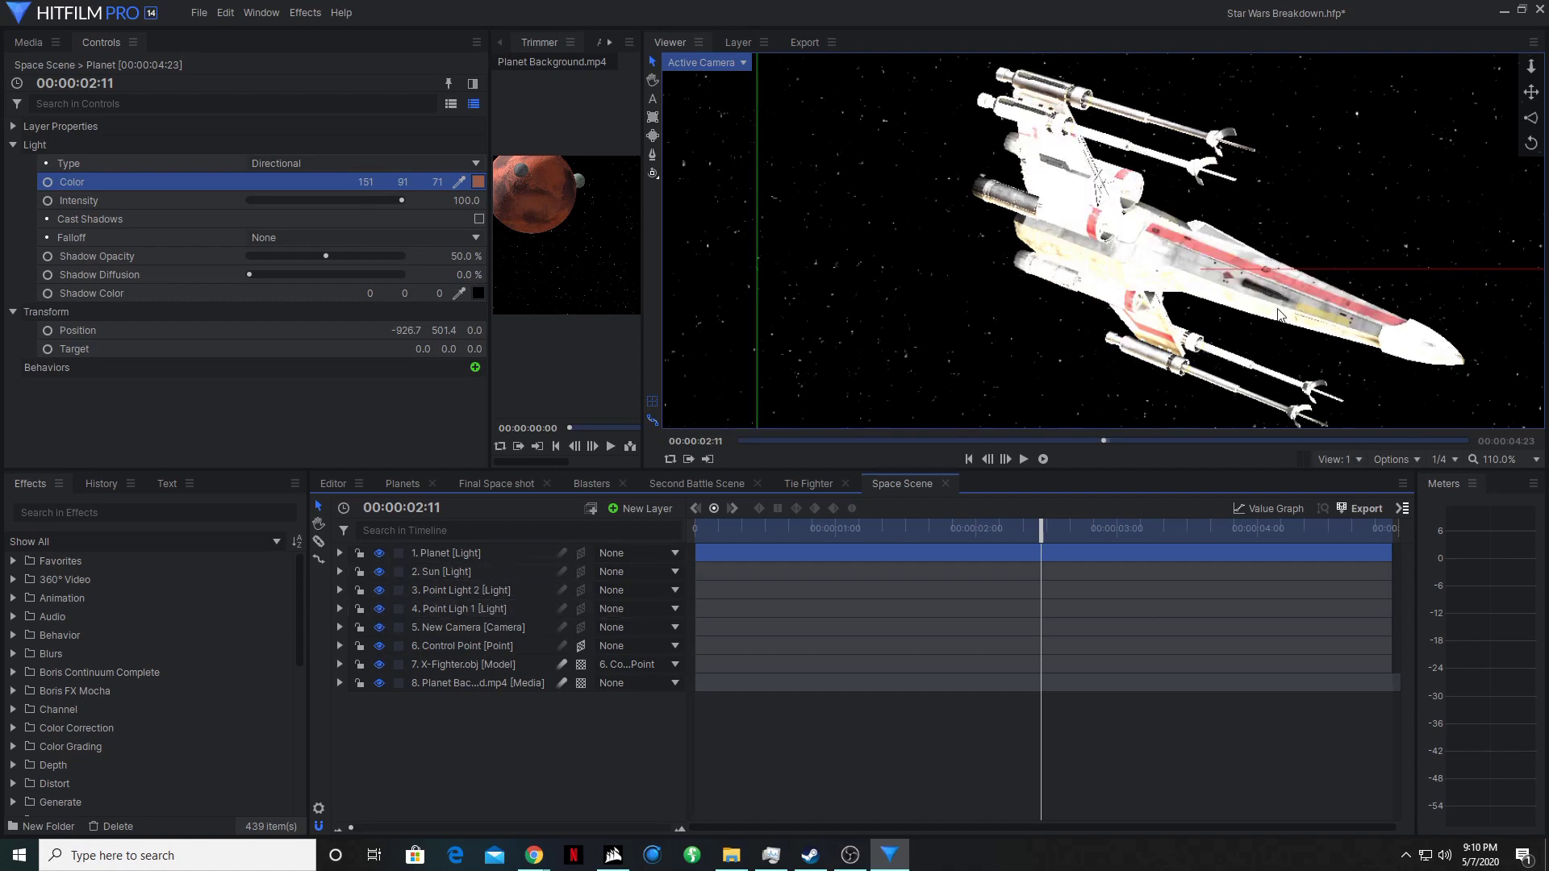
scroll(1254, 300, down, 4)
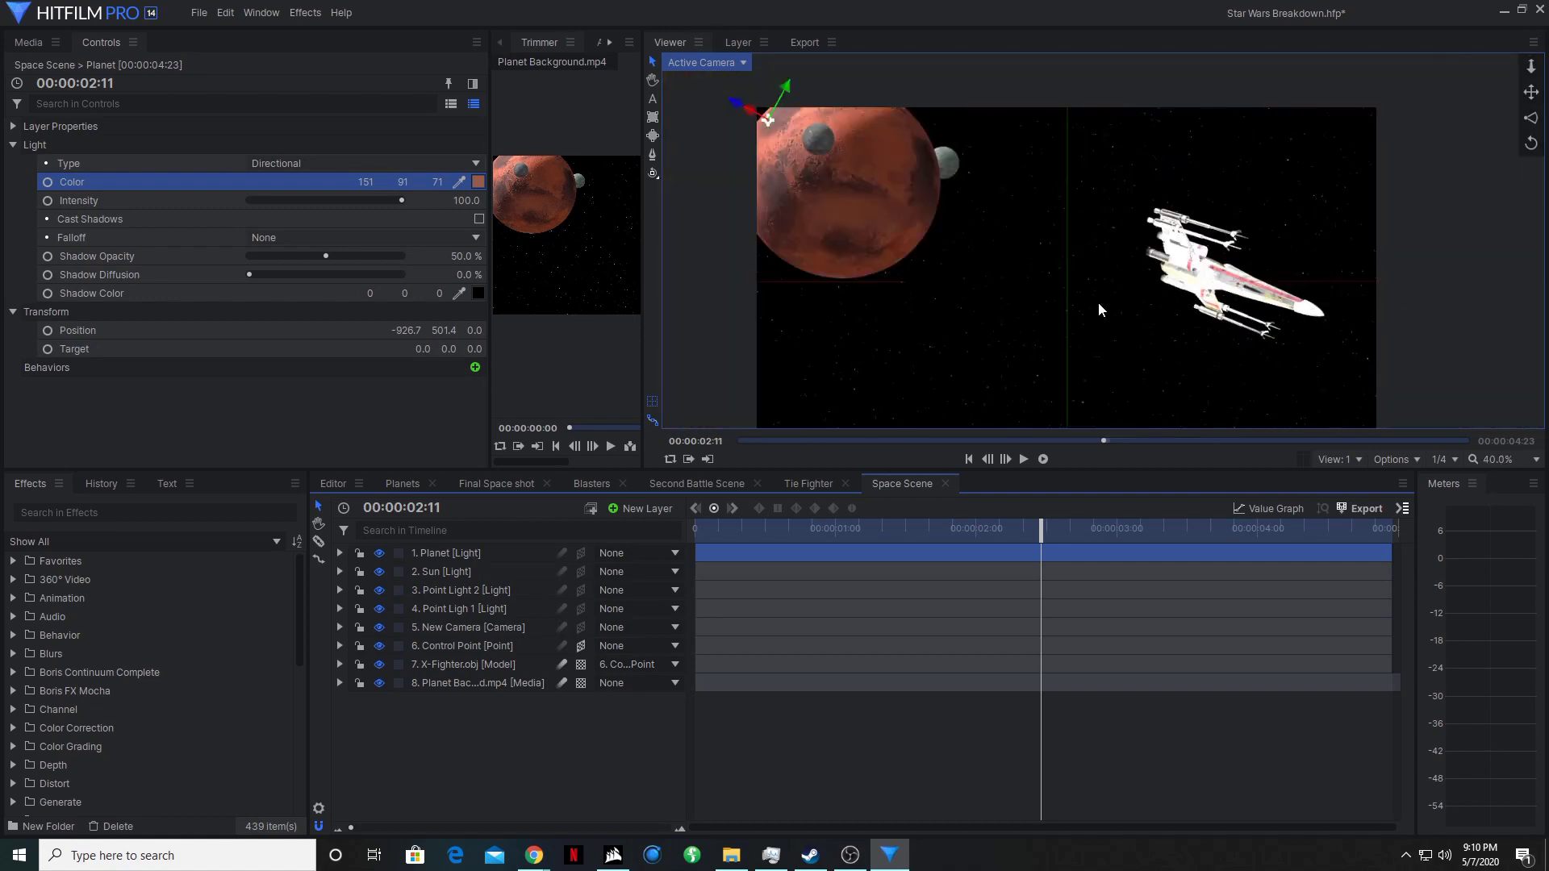
Frame the planet and X-Wing in the viewer and enable motion blur on the X-Fighter.obj layer.
scroll(1097, 302, up, 1)
drag(1097, 311, 1146, 296)
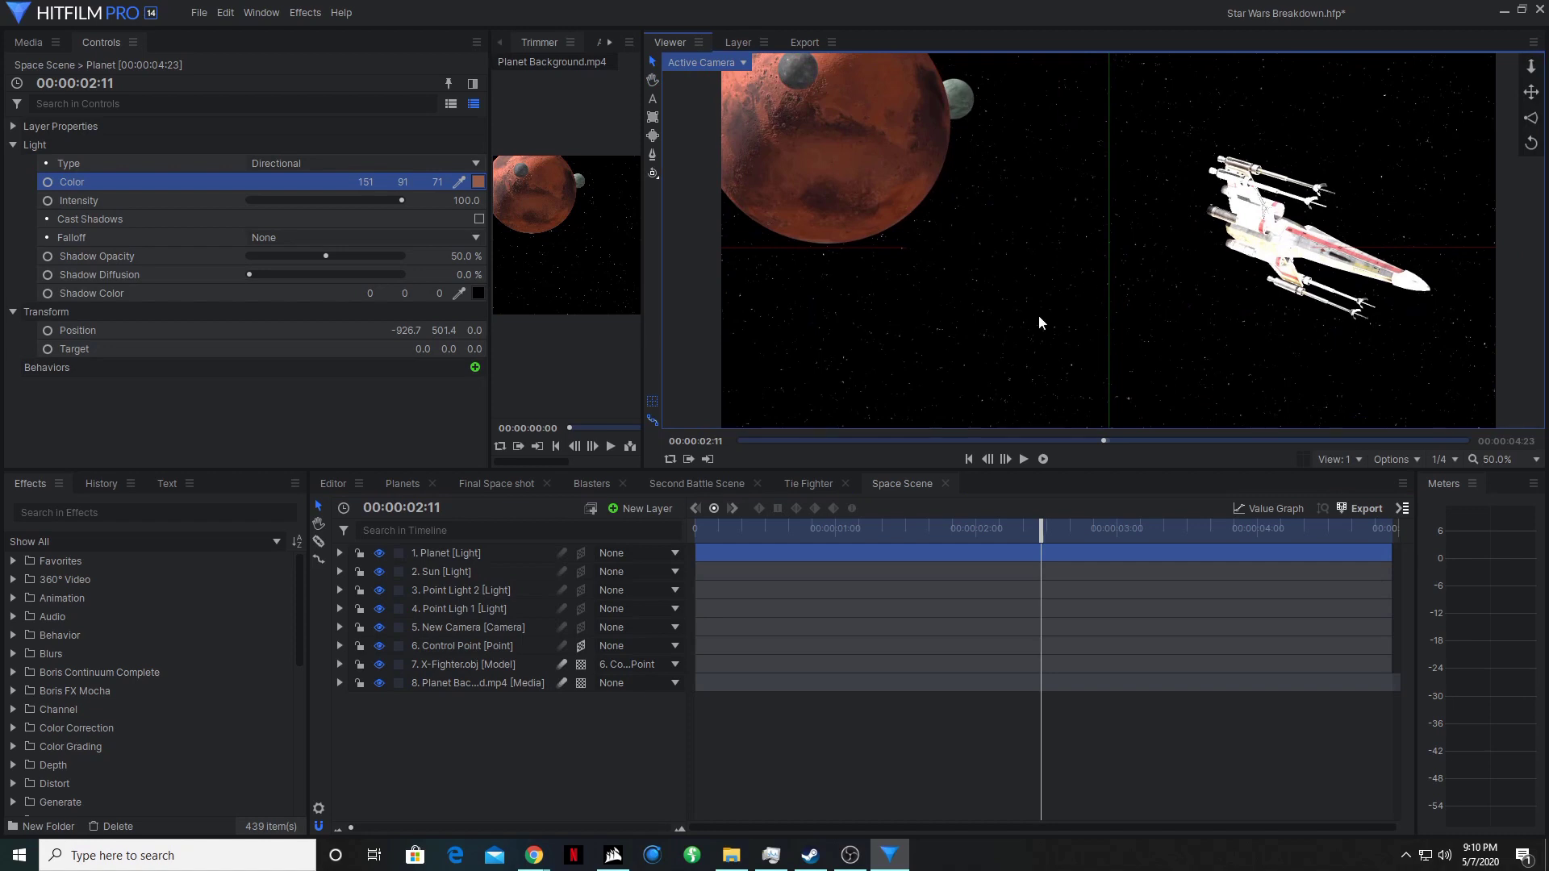
click(560, 667)
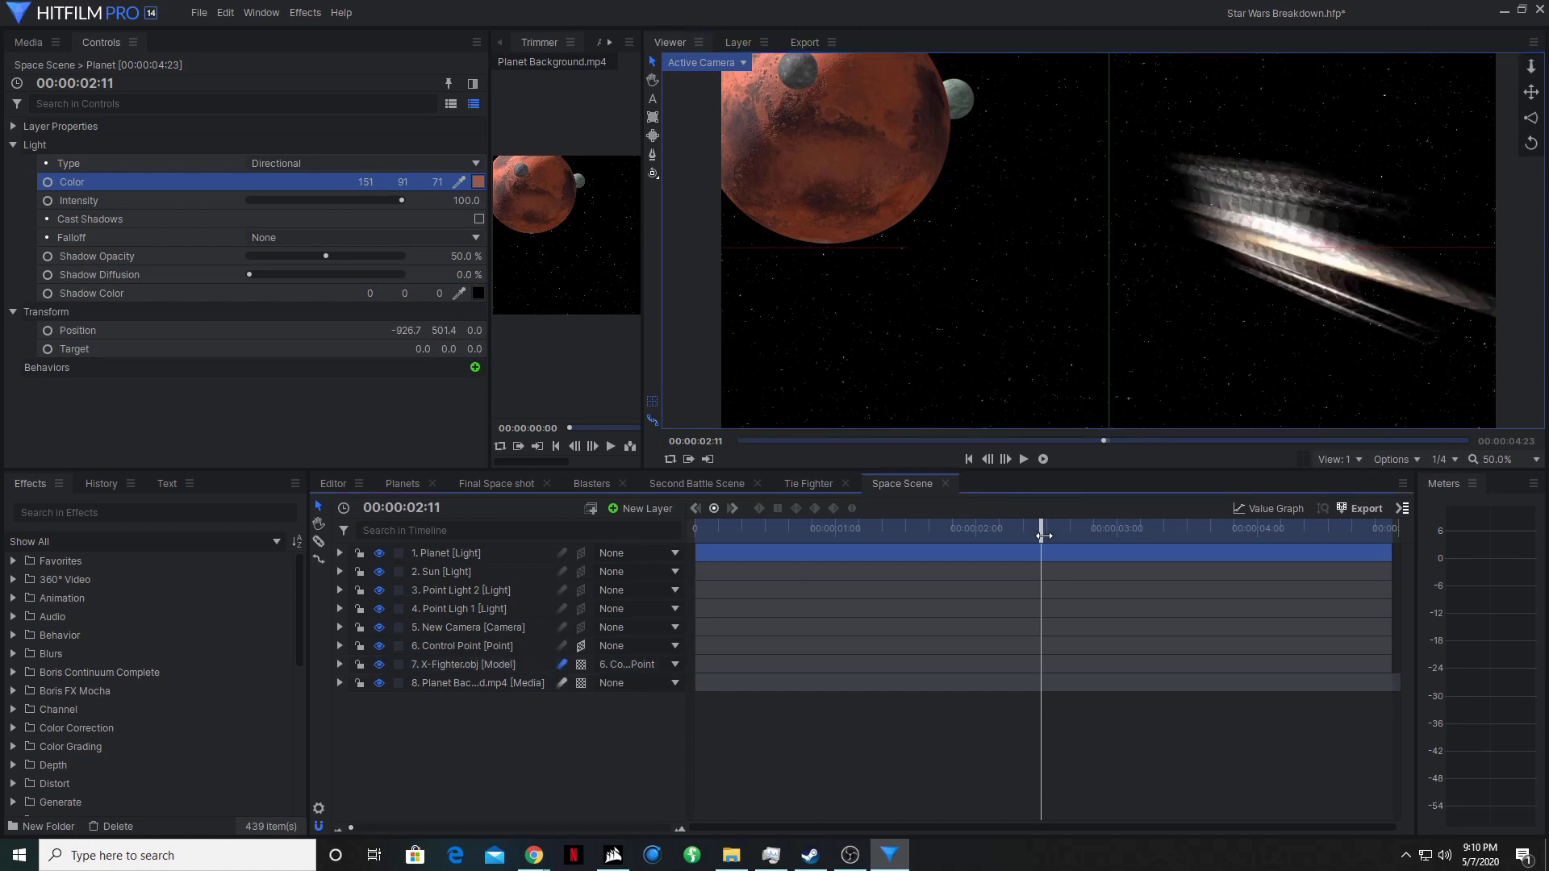
Preview the motion-blurred shot from the start, then return to the frame showing the X-Wing.
drag(1043, 535, 660, 544)
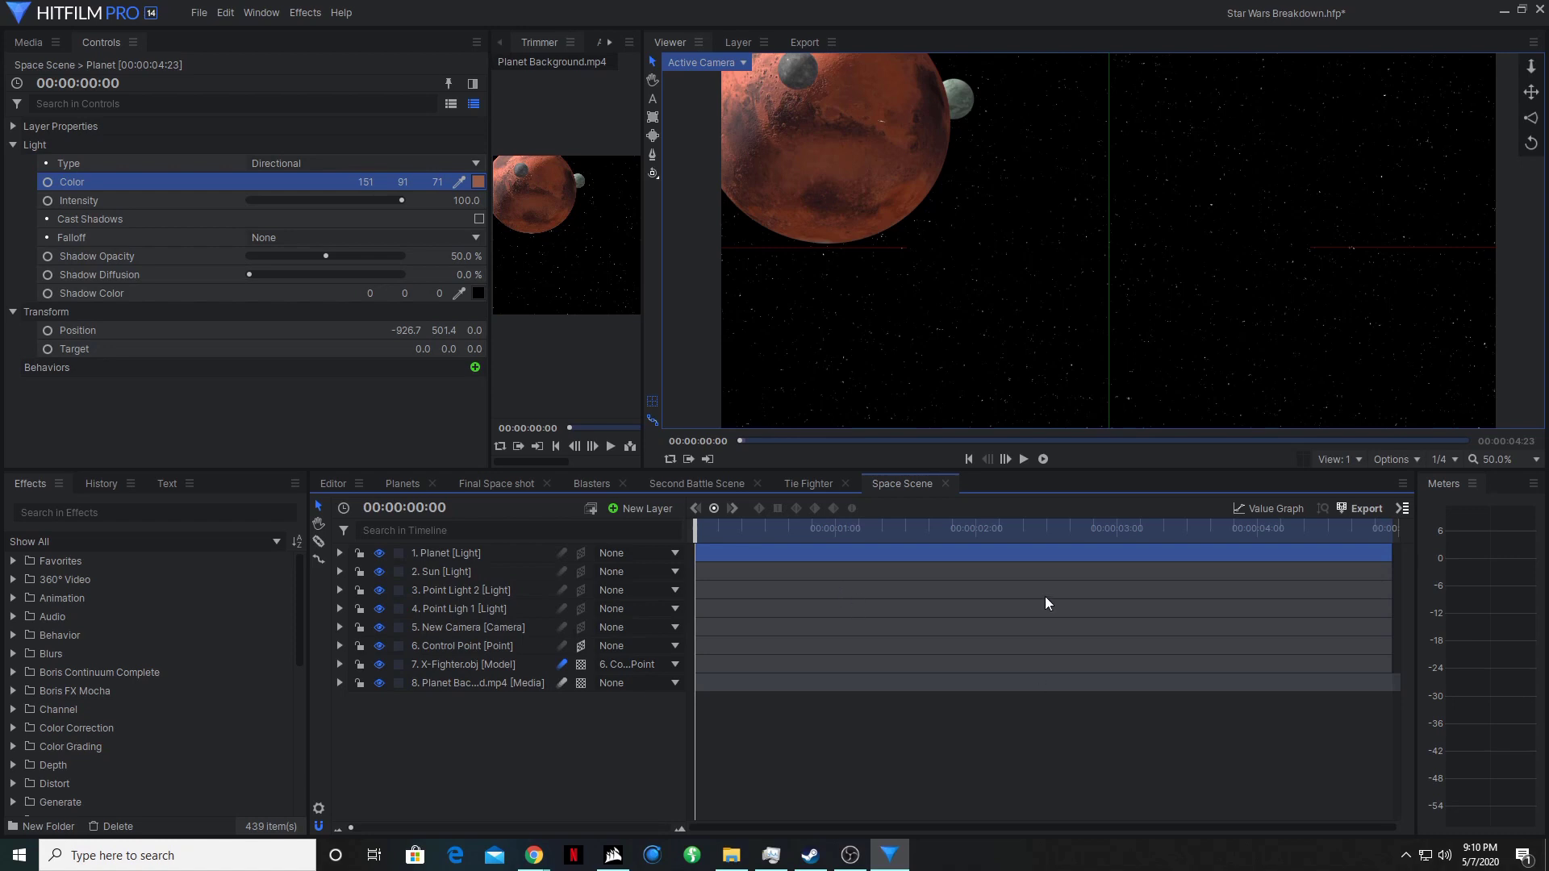
click(1043, 459)
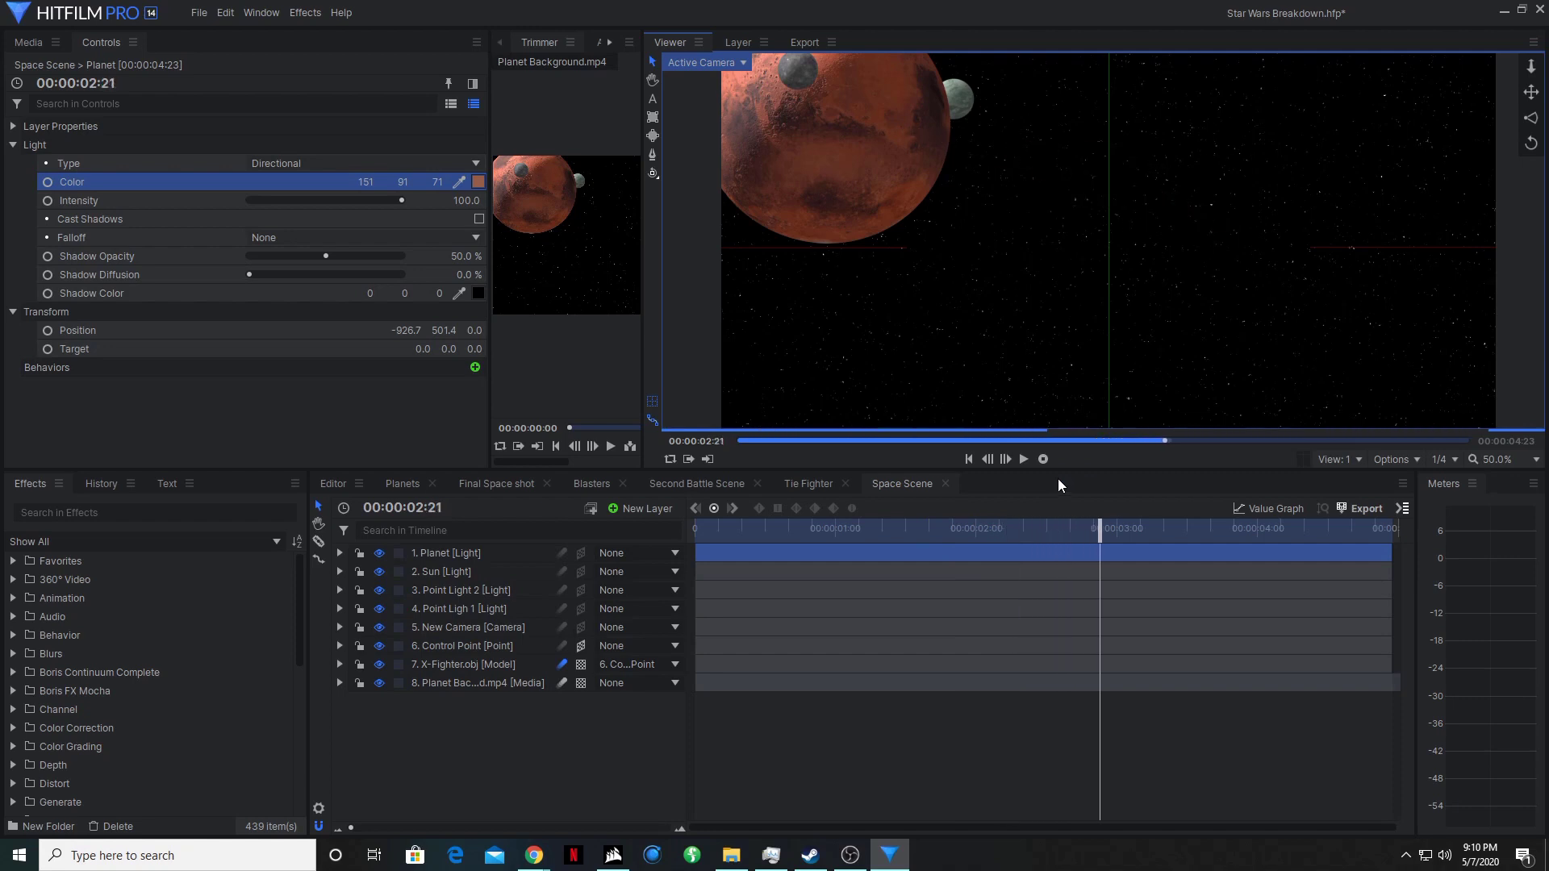
drag(761, 521, 646, 506)
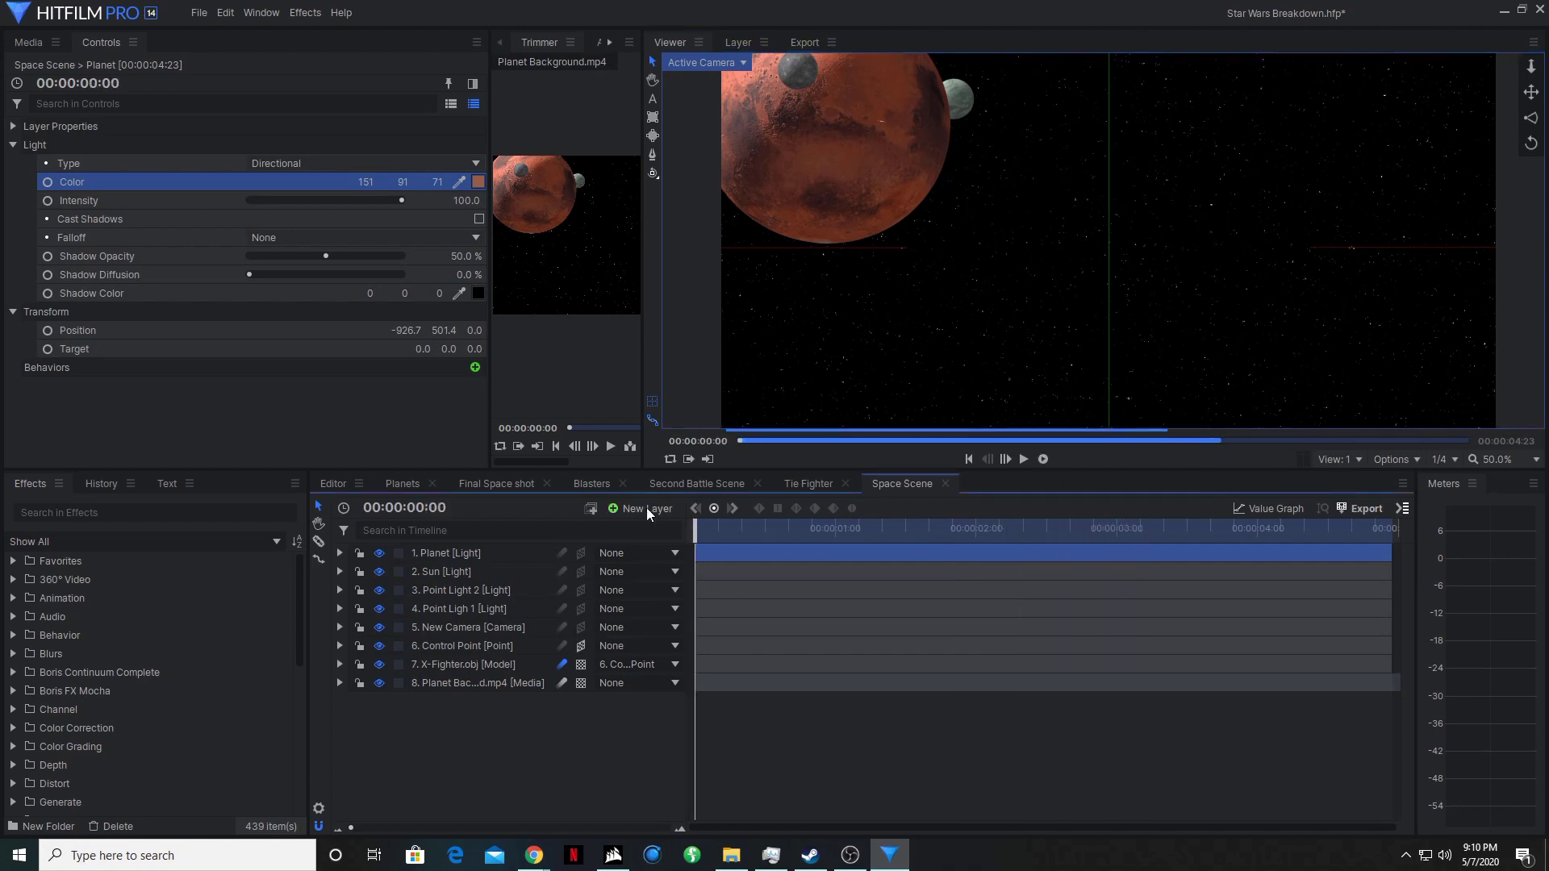
click(1021, 460)
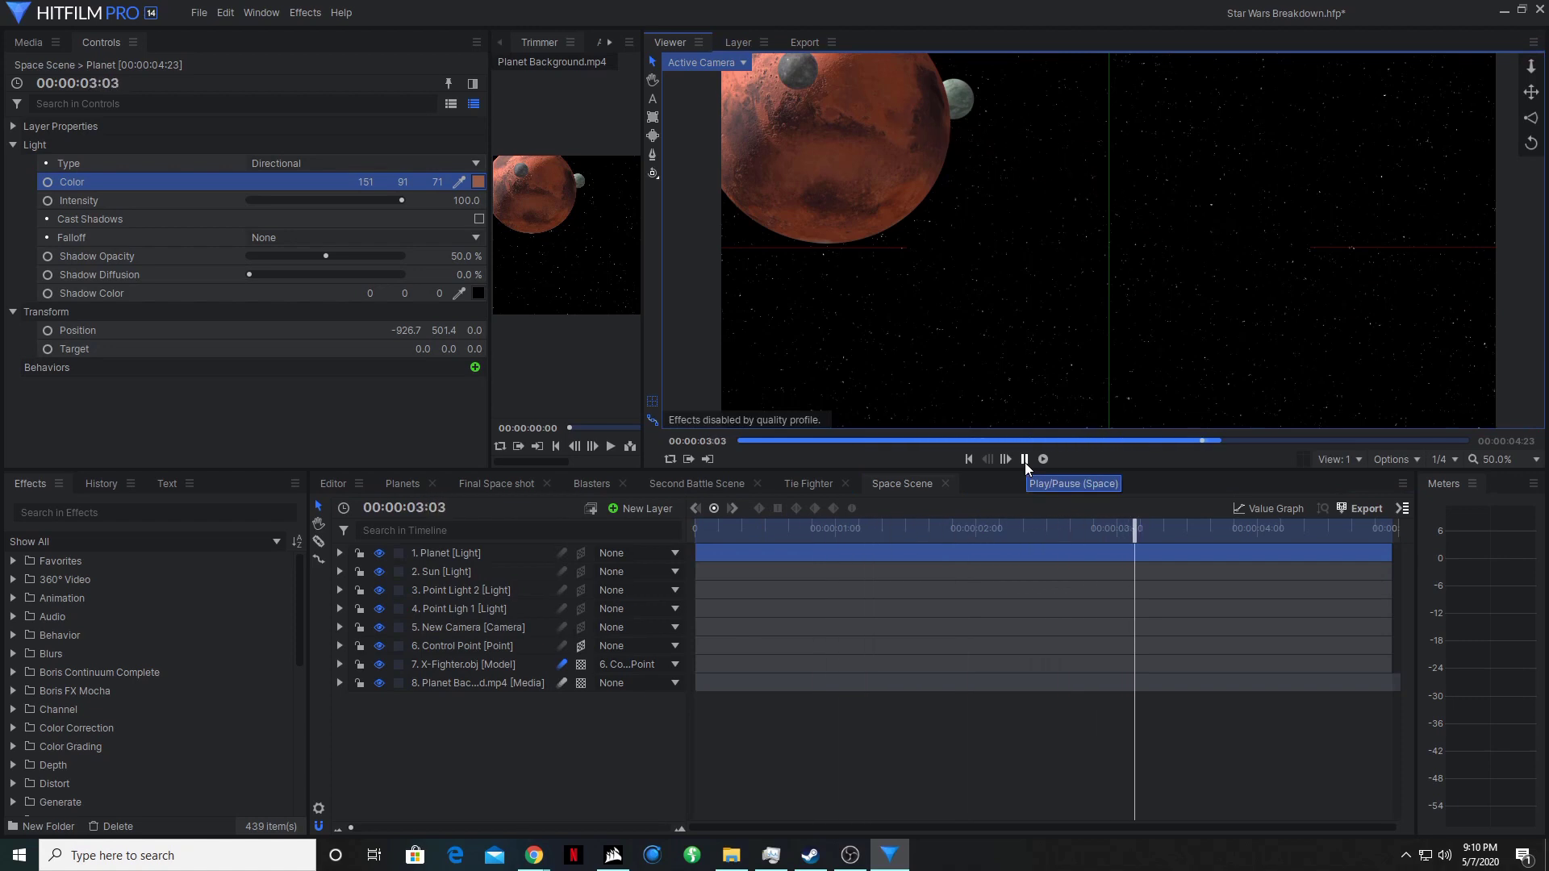
click(1025, 460)
drag(1152, 526, 1033, 524)
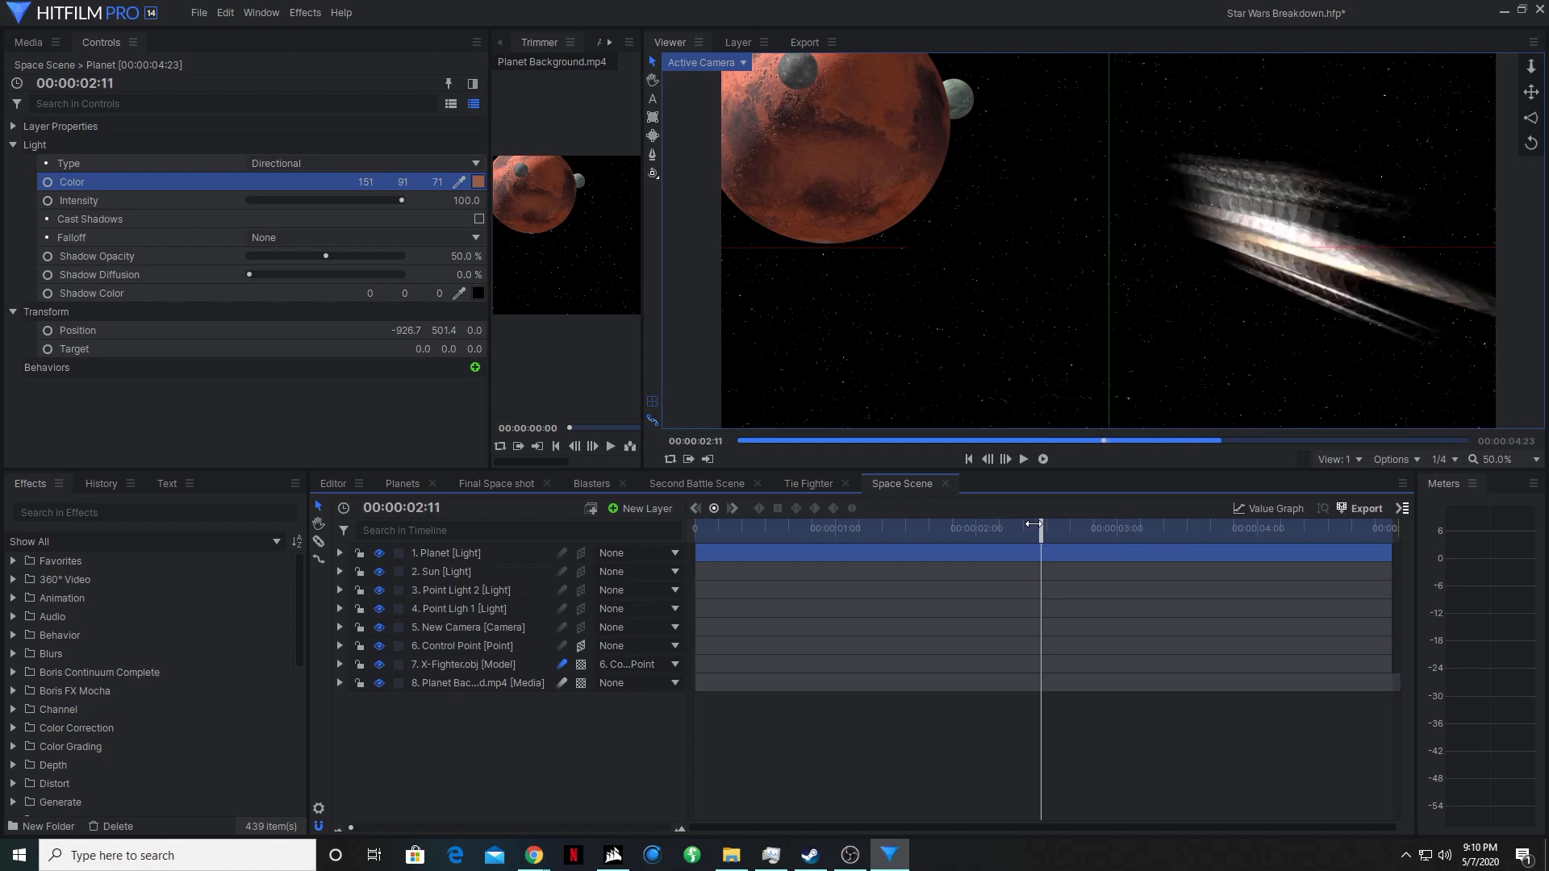